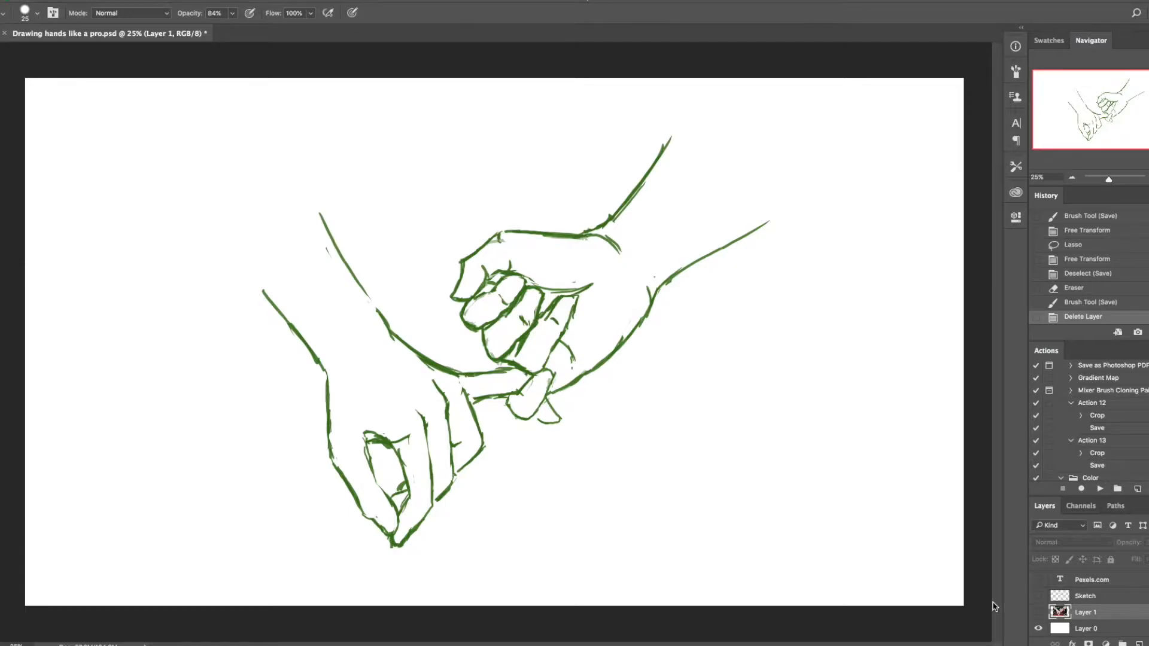
# Show the reference photo on Layer 1 at full opacity with the Pexels.com credit, and hide the Hand guides layer
pyautogui.scroll(1, 1089, 601)
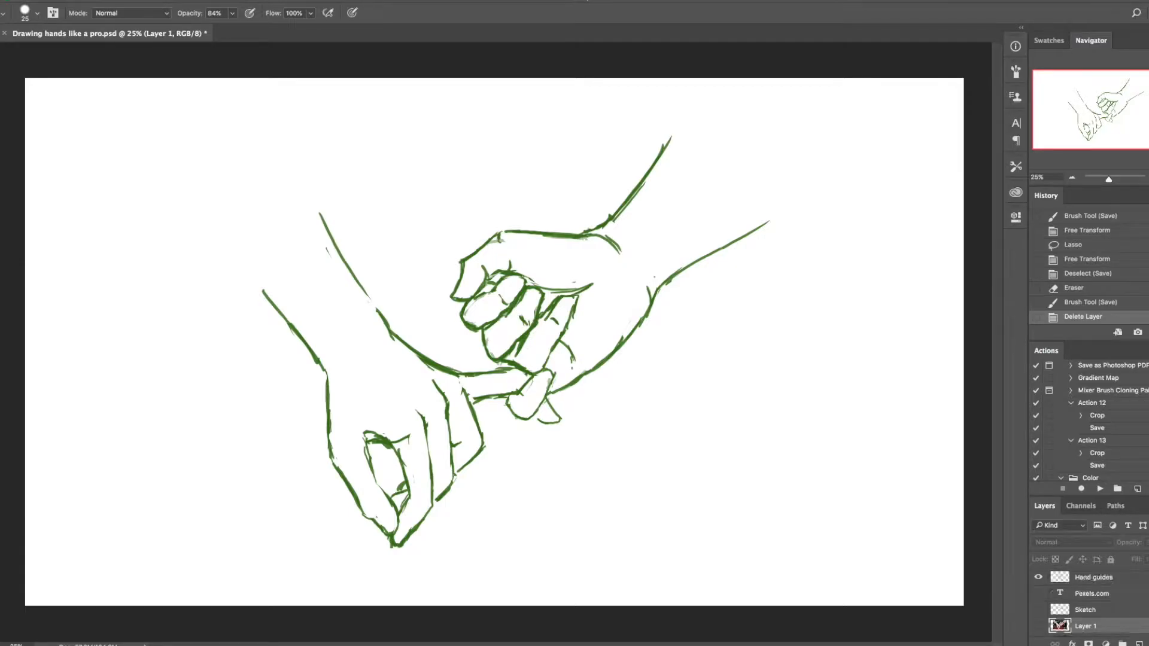
pyautogui.click(1038, 626)
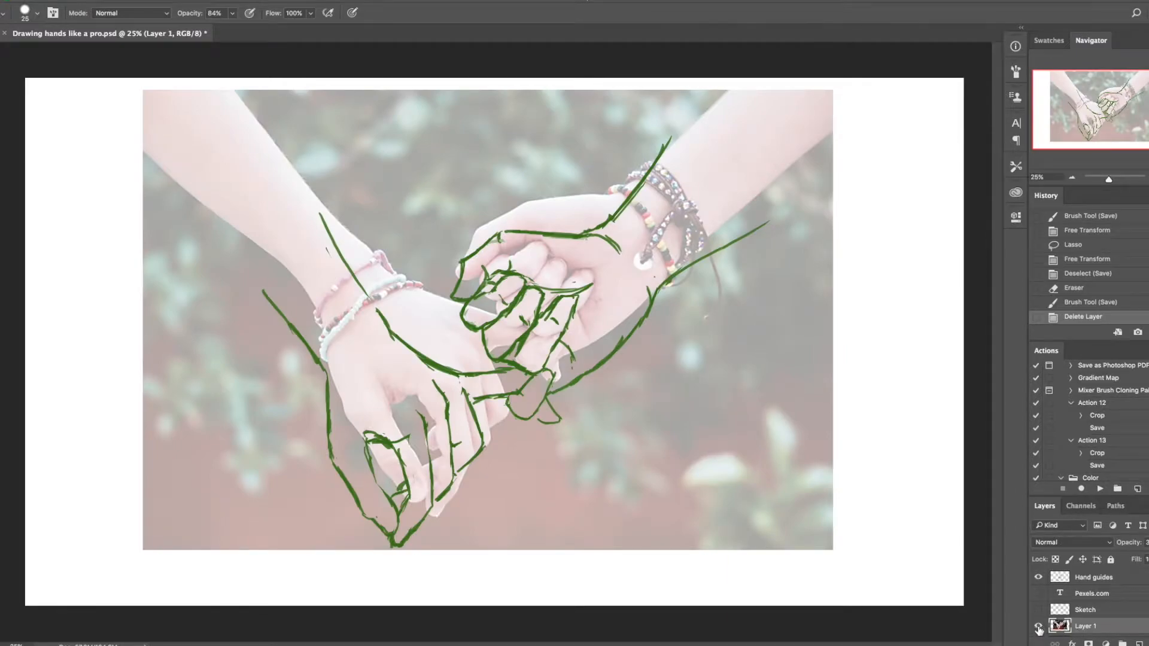
pyautogui.click(1038, 577)
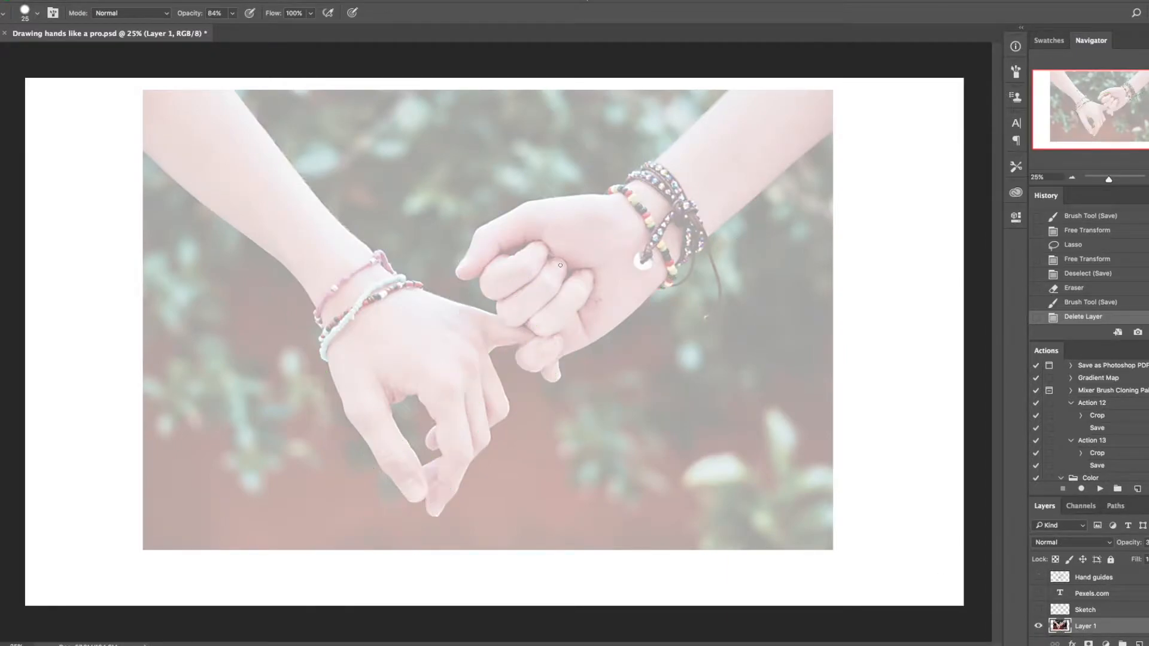
pyautogui.click(1148, 543)
pyautogui.moveTo(1134, 560); pyautogui.dragTo(1148, 561)
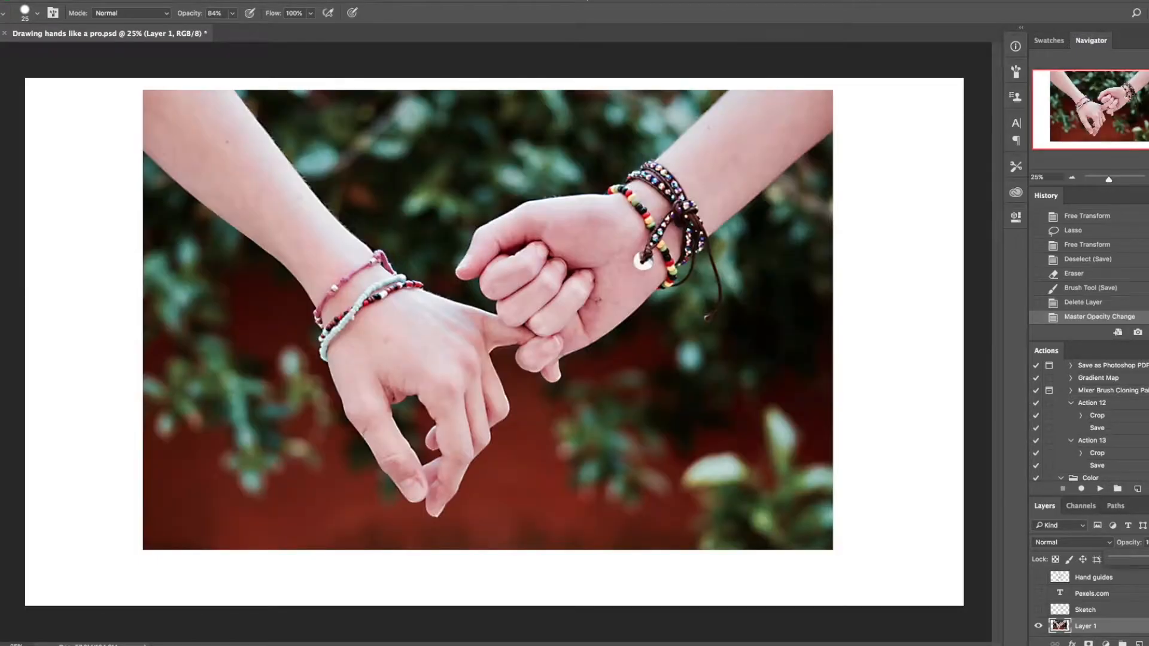
pyautogui.click(1038, 593)
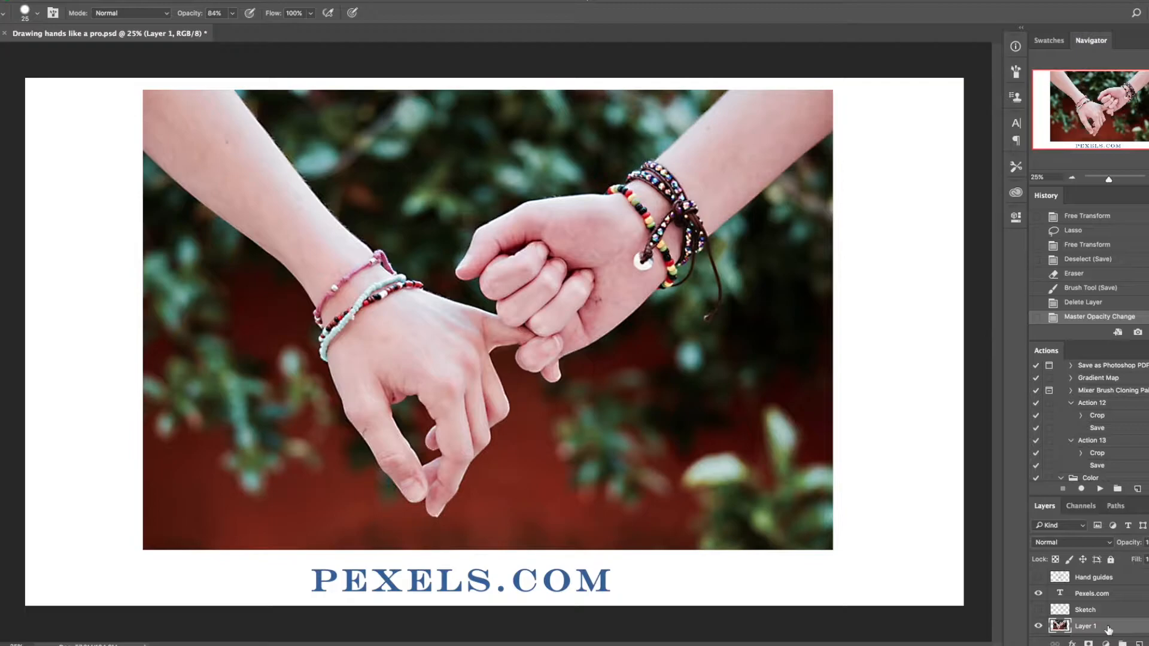
# Scale the reference photo down to about 42% and place it in the upper-left corner of the canvas
pyautogui.hotkey('ctrl', 't')
pyautogui.moveTo(834, 550); pyautogui.dragTo(592, 389)
pyautogui.moveTo(475, 306); pyautogui.dragTo(361, 292)
pyautogui.moveTo(486, 382); pyautogui.dragTo(301, 306)
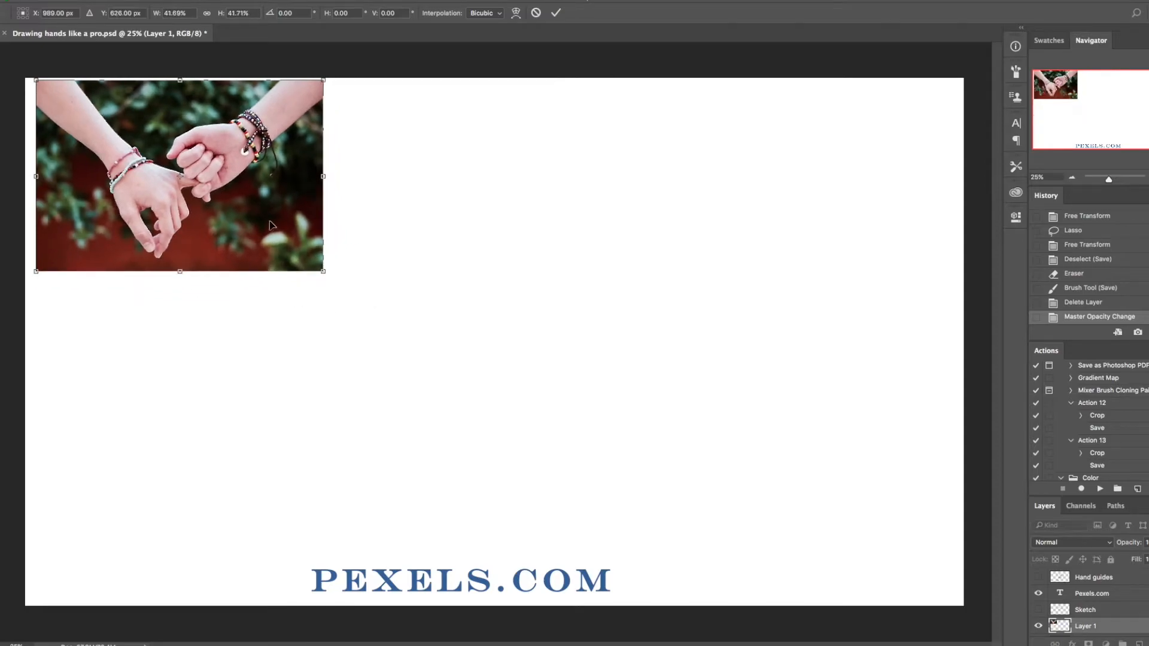
pyautogui.moveTo(296, 204); pyautogui.dragTo(288, 205)
pyautogui.press('Return')
# Show the Hand guides layer, shift its sketch right to clear the photo, and hide the Pexels.com credit
pyautogui.click(1038, 577)
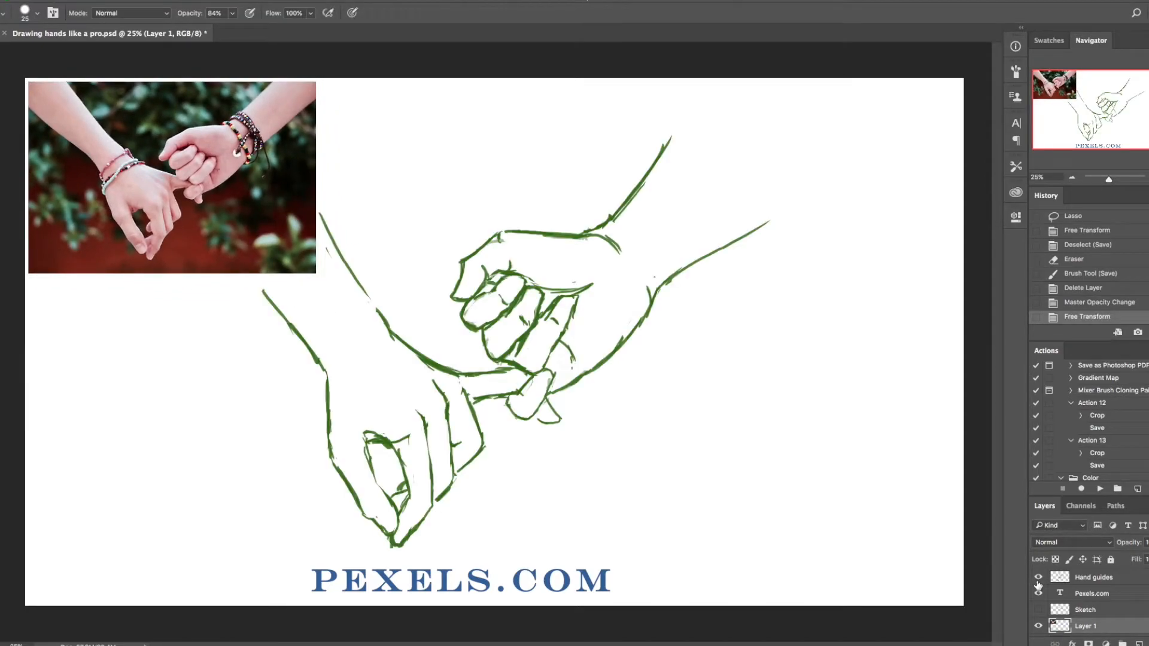
pyautogui.click(1097, 579)
pyautogui.hotkey('ctrl', 't')
pyautogui.moveTo(552, 362); pyautogui.dragTo(699, 362)
pyautogui.press('Return')
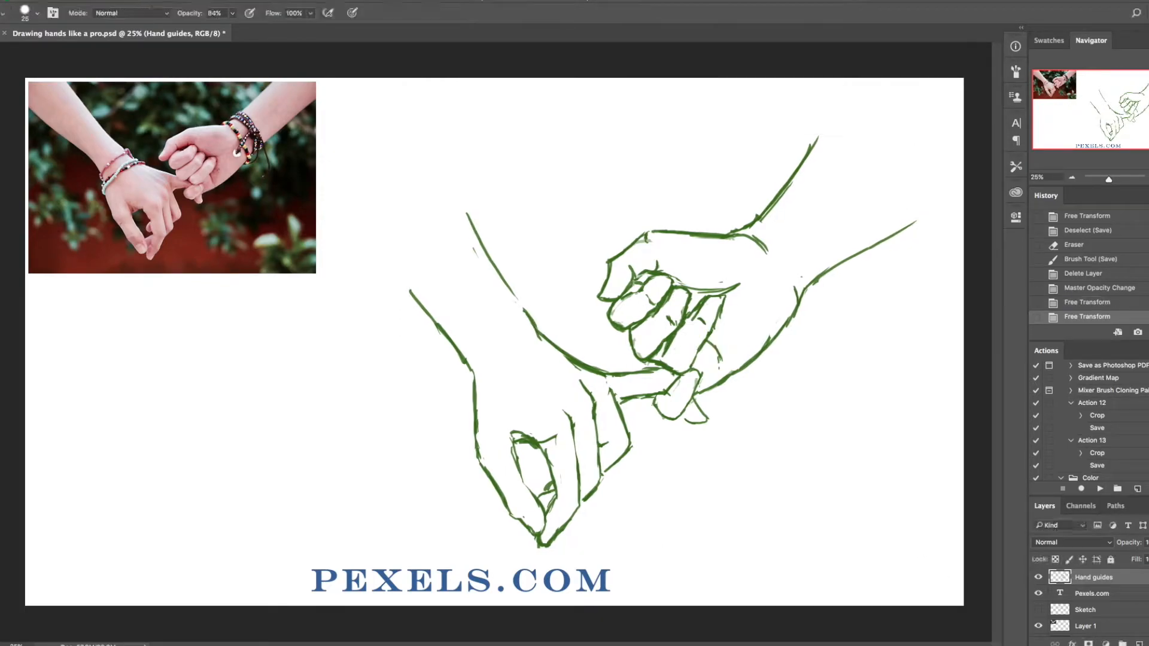
pyautogui.click(1039, 593)
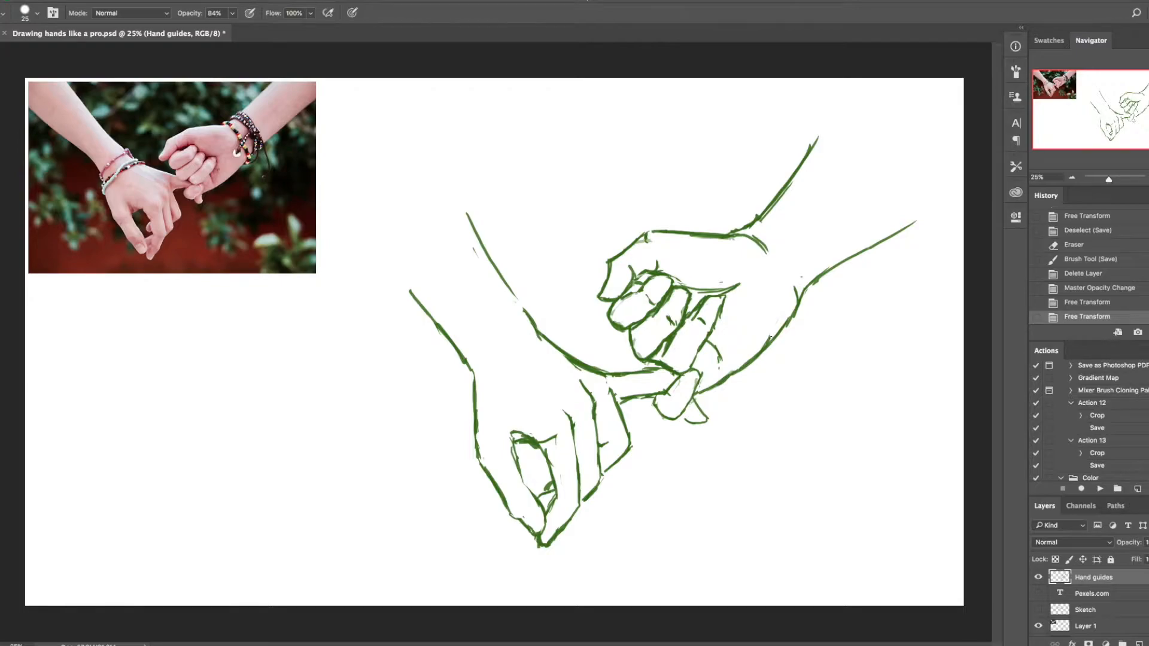
# Increase the reference photo's contrast on Layer 1 with Levels, using input values 52, 0.70 and 237
pyautogui.click(1108, 631)
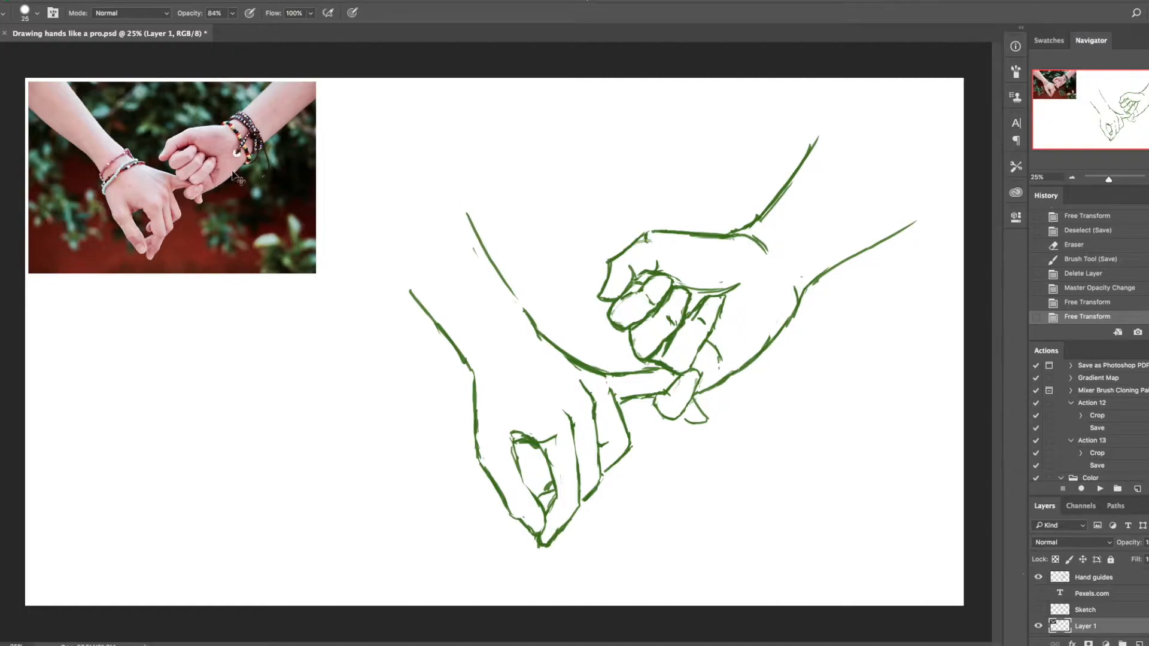
pyautogui.press('super+l')
pyautogui.moveTo(582, 526); pyautogui.dragTo(598, 412)
pyautogui.moveTo(615, 554); pyautogui.dragTo(604, 553)
pyautogui.moveTo(533, 553); pyautogui.dragTo(547, 553)
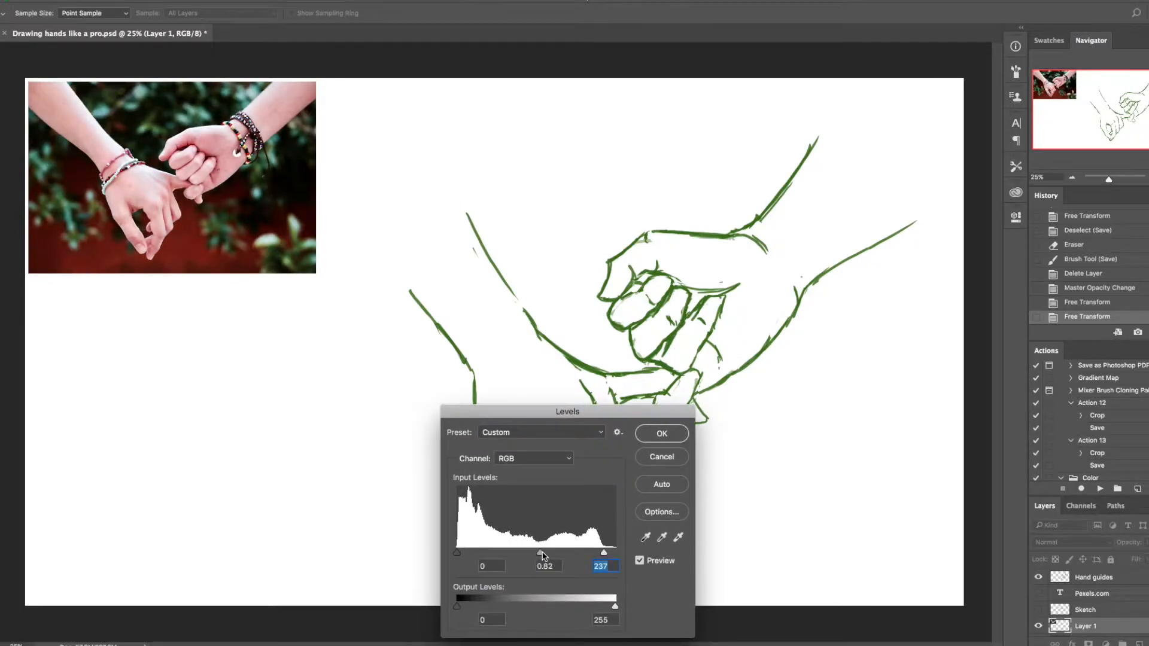
pyautogui.moveTo(459, 551); pyautogui.dragTo(490, 555)
pyautogui.click(639, 563)
pyautogui.click(640, 561)
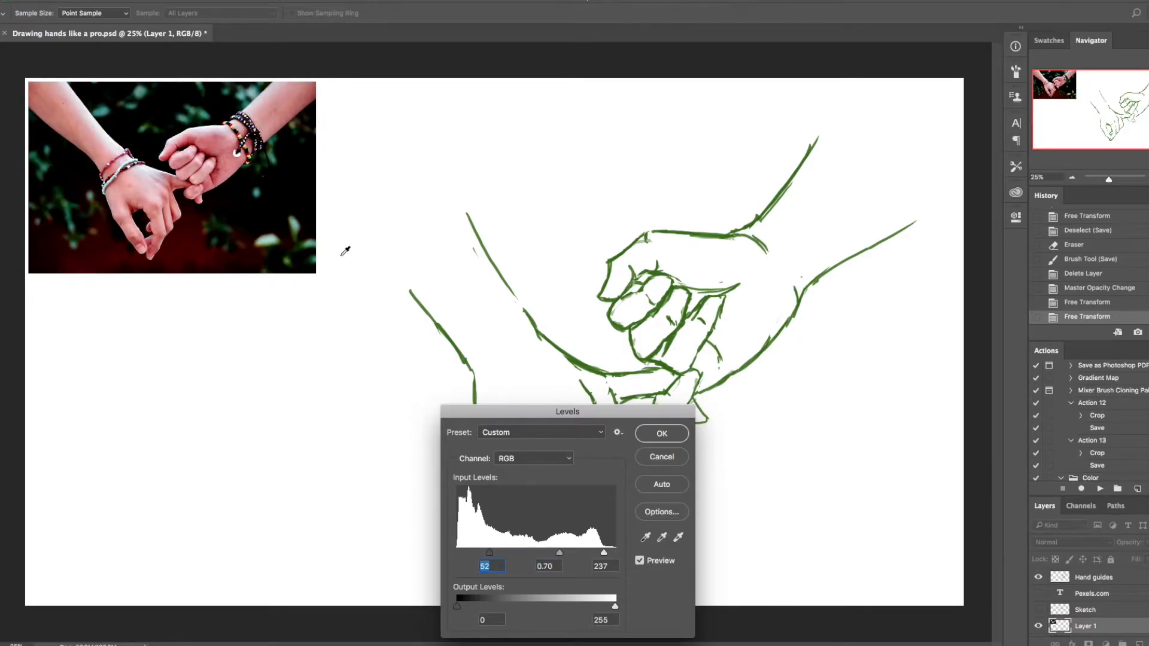
pyautogui.click(661, 437)
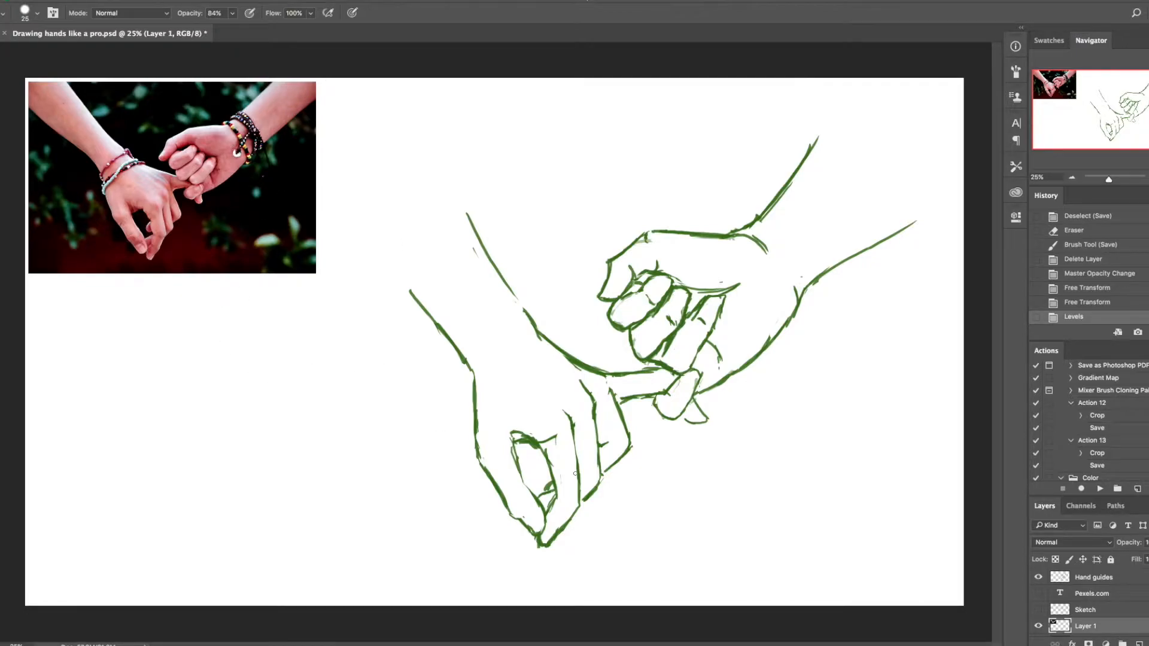
# Choose a dark greenish-grey background color and fill Layer 0 with it
pyautogui.scroll(-1, 1105, 626)
pyautogui.click(1104, 632)
pyautogui.click(1, 470)
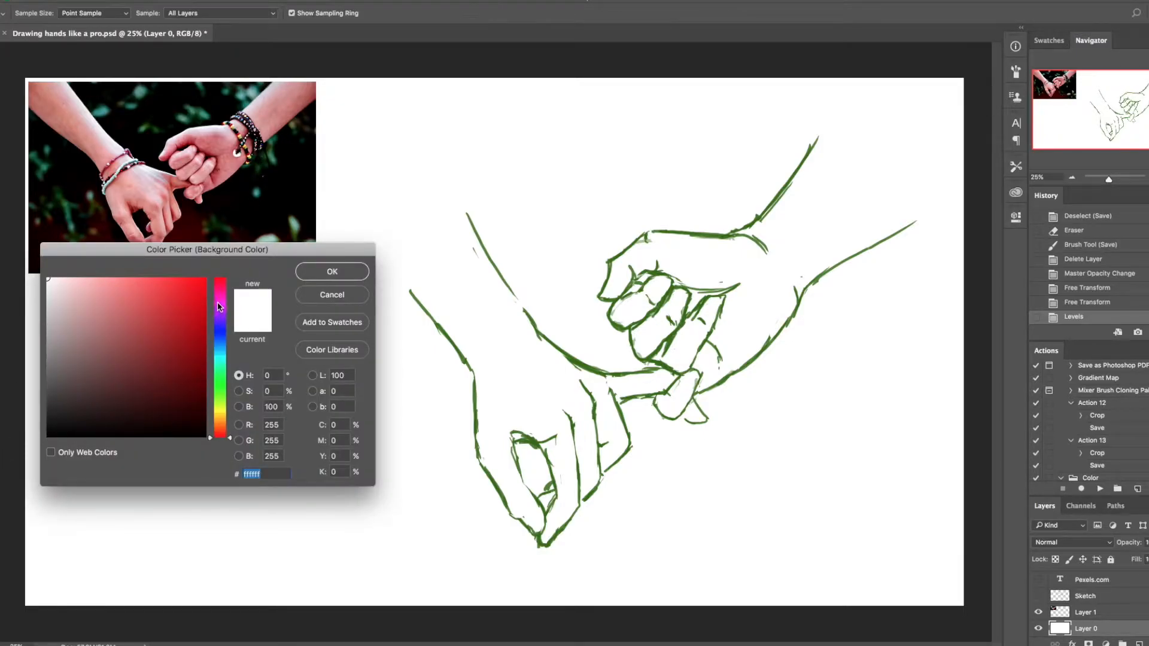
pyautogui.click(216, 399)
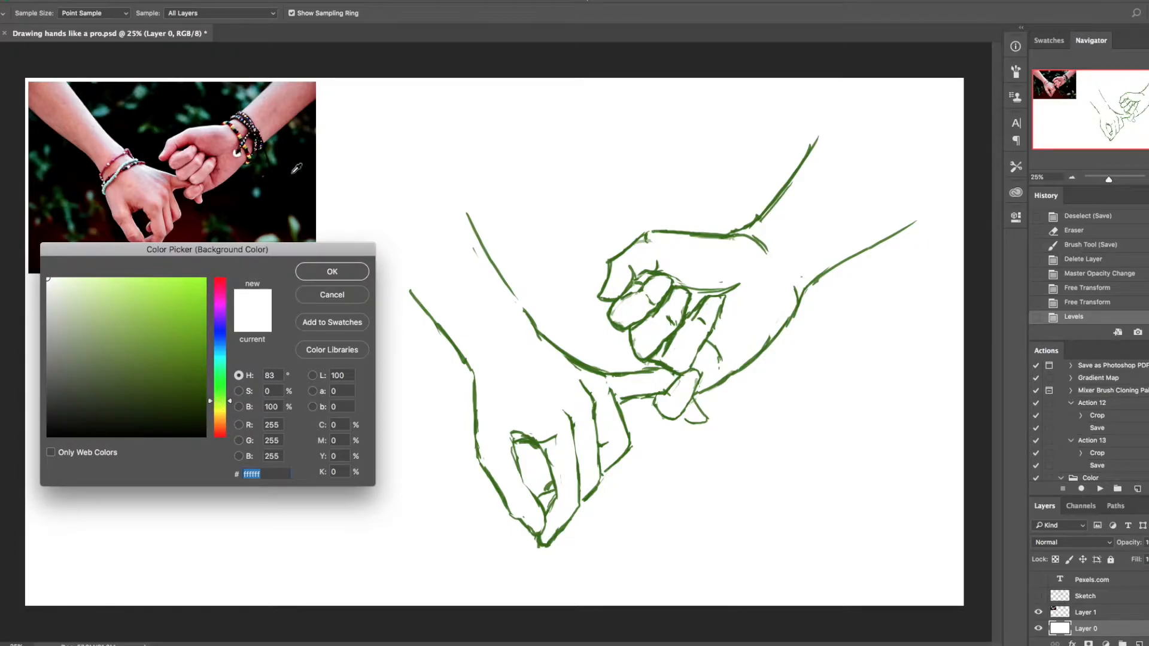
pyautogui.moveTo(68, 387); pyautogui.dragTo(64, 382)
pyautogui.press('Return')
pyautogui.press('b')
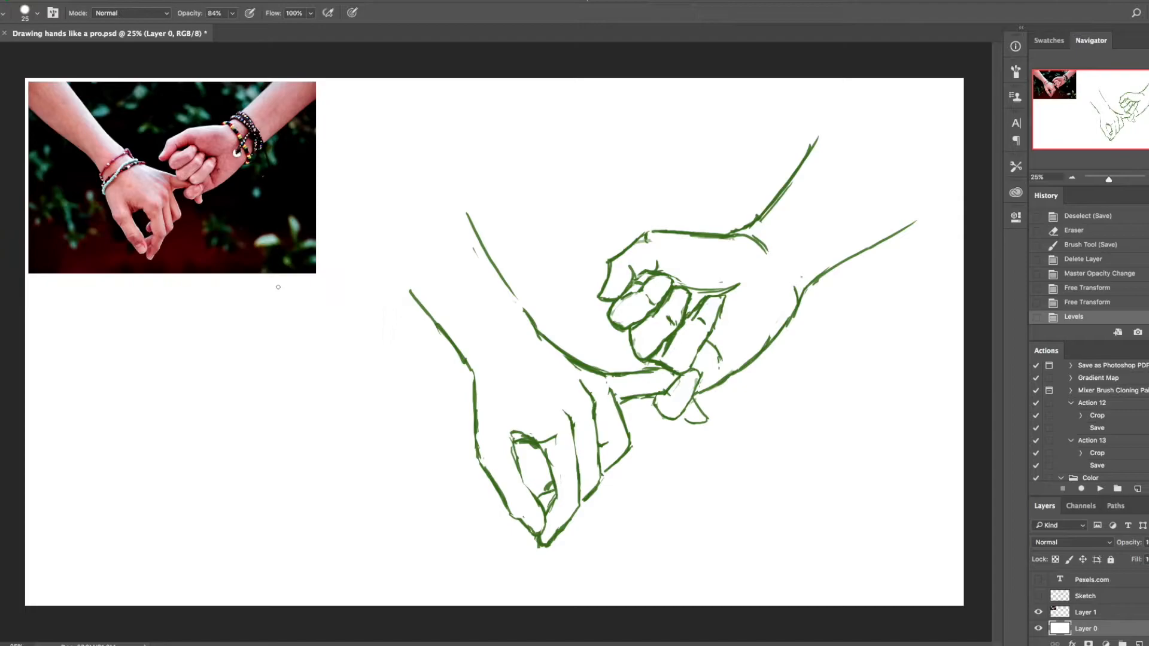
pyautogui.press('super+BackSpace')
# Invert the colors of the Hand guides sketch and lower the layer's opacity so the lines are faint
pyautogui.keyDown('super'); pyautogui.click(735, 232); pyautogui.keyUp('super')
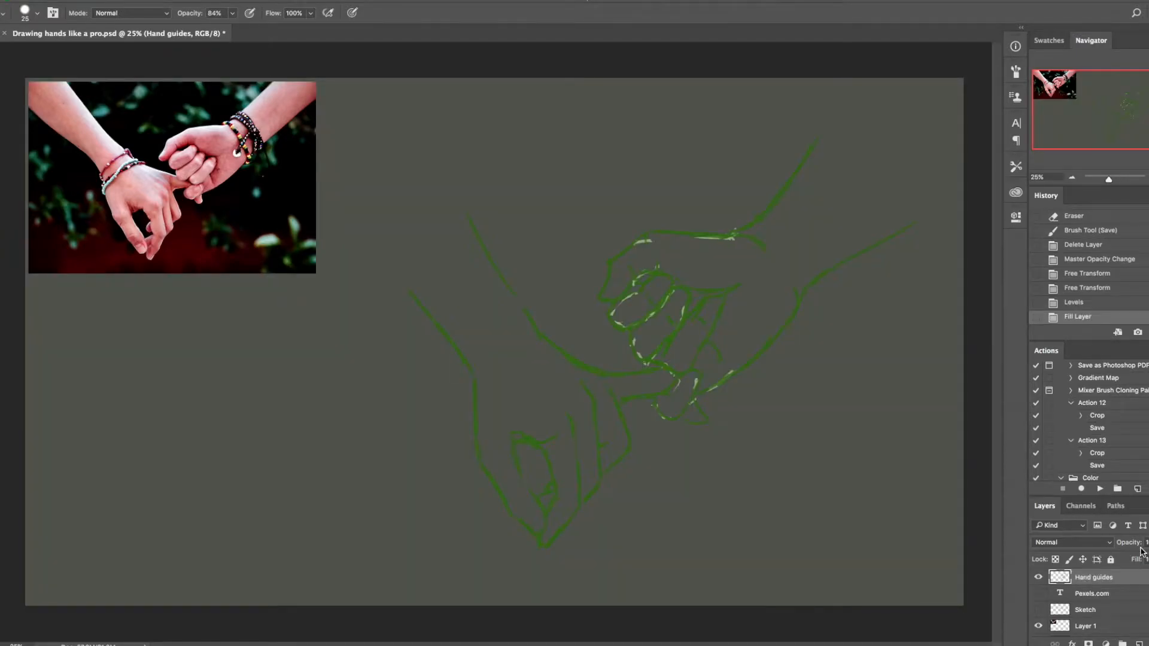
pyautogui.press('super+i')
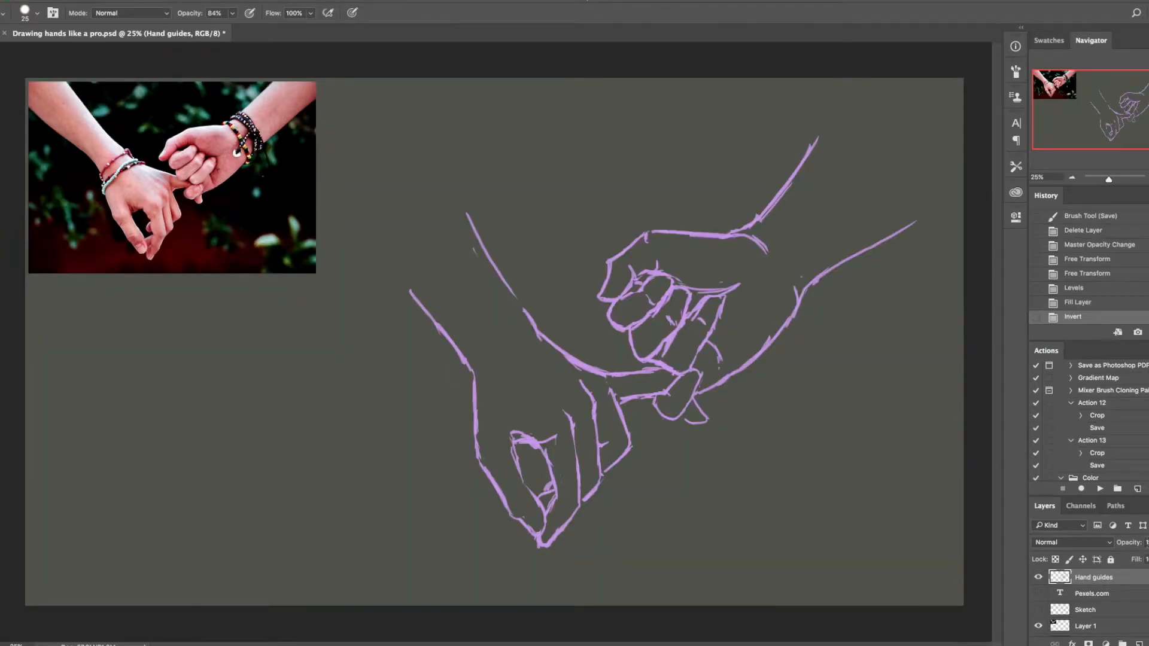
pyautogui.click(1148, 543)
pyautogui.moveTo(1146, 559)
pyautogui.mouseDown()
pyautogui.moveTo(1118, 562)
pyautogui.moveTo(1131, 561)
pyautogui.mouseUp()
# Create a new layer named Color between the Hand guides and Pexels.com layers
pyautogui.click(1119, 593)
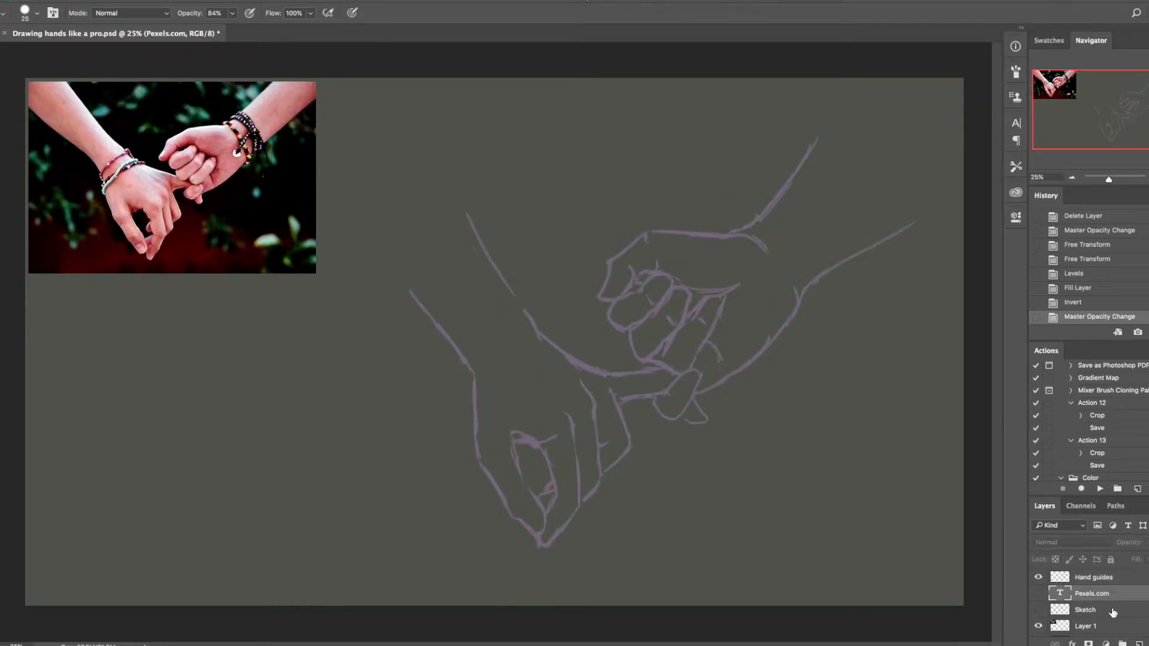
pyautogui.hotkey('ctrl', 'shift', 'n')
pyautogui.write('Color')
pyautogui.press('Return')
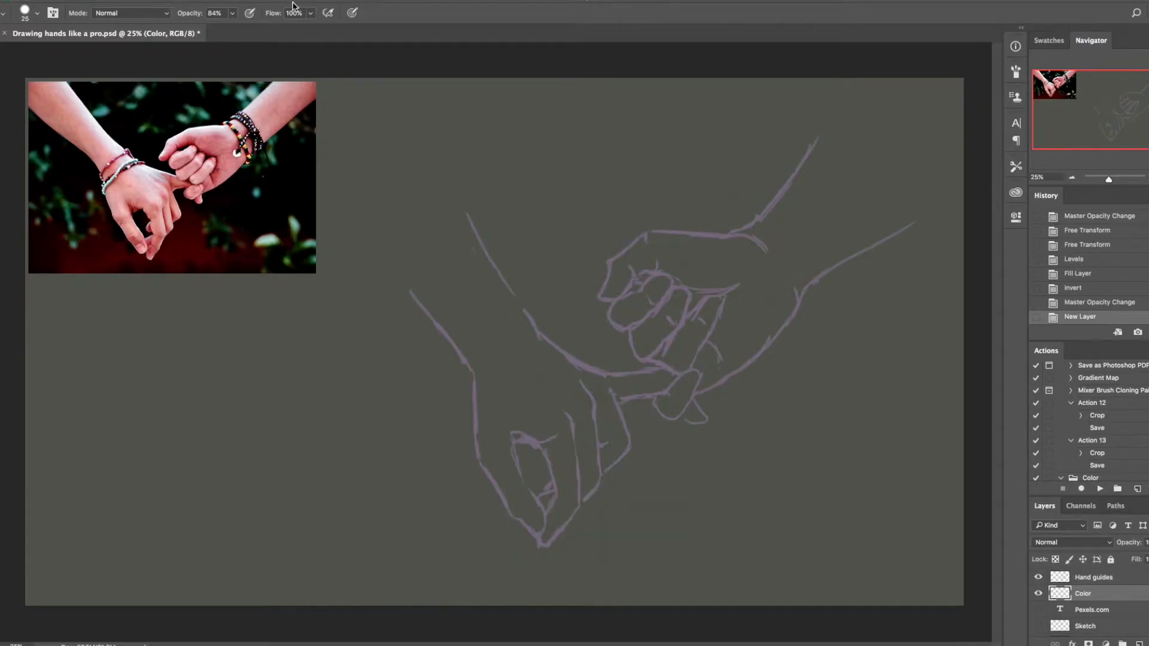
# Set the brush opacity to 100% and choose a muted reddish-brown skin tone as the foreground color
pyautogui.moveTo(232, 15); pyautogui.dragTo(242, 29)
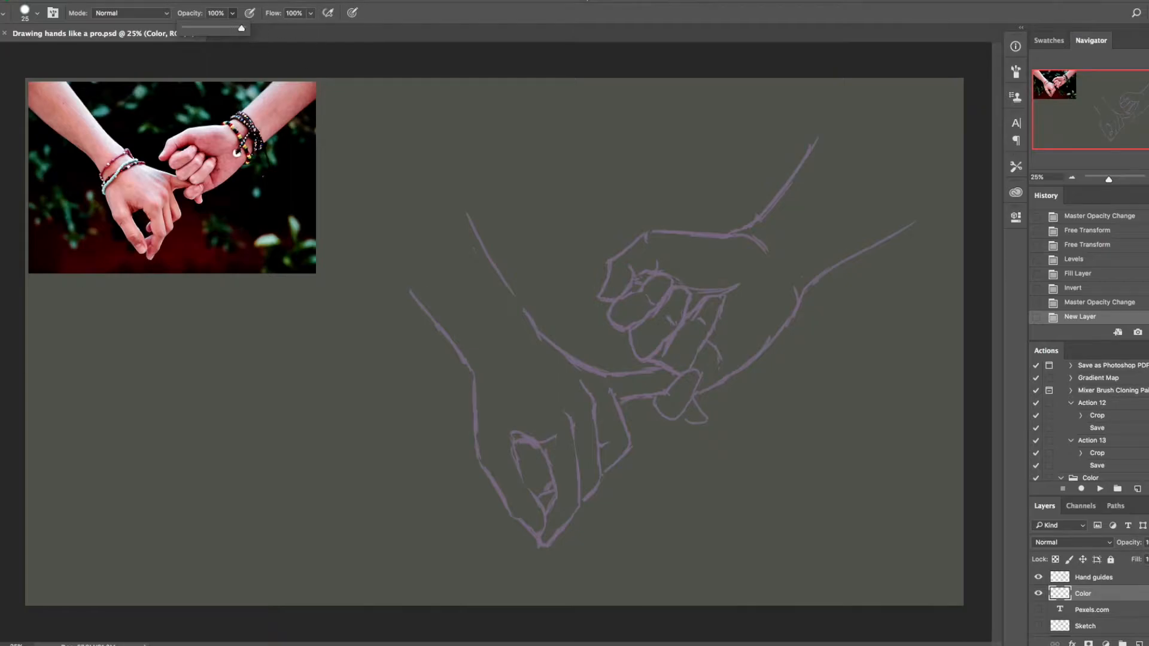
pyautogui.click(219, 429)
pyautogui.moveTo(96, 286); pyautogui.dragTo(94, 278)
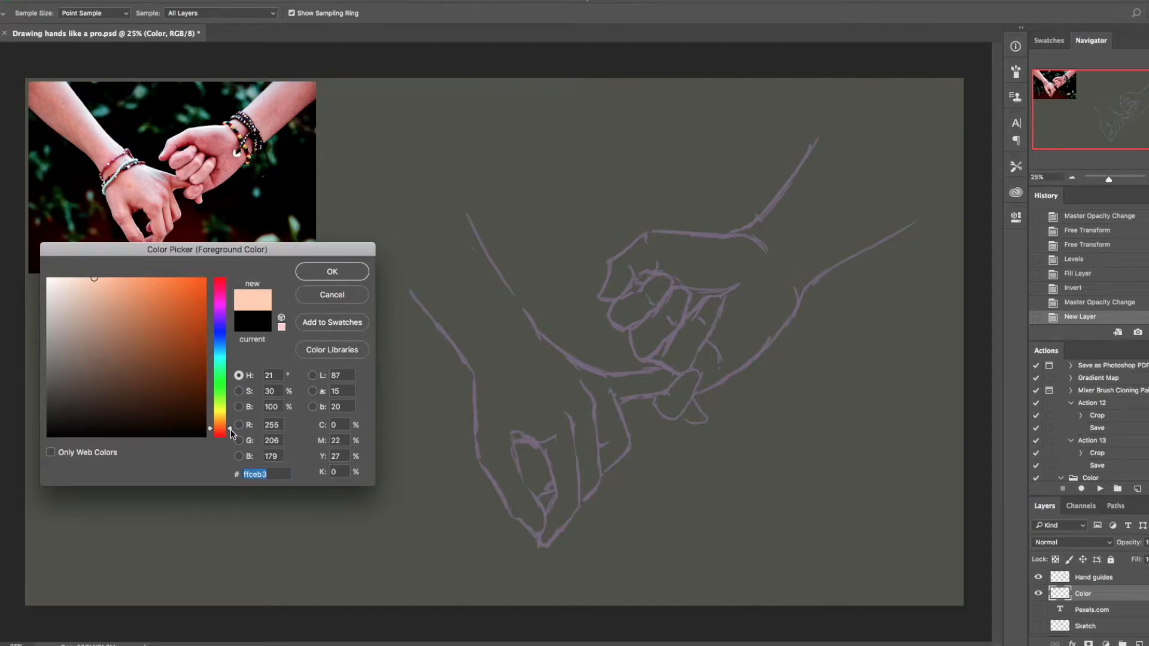
pyautogui.moveTo(230, 430); pyautogui.dragTo(230, 433)
pyautogui.moveTo(94, 366); pyautogui.dragTo(90, 363)
pyautogui.press('Return')
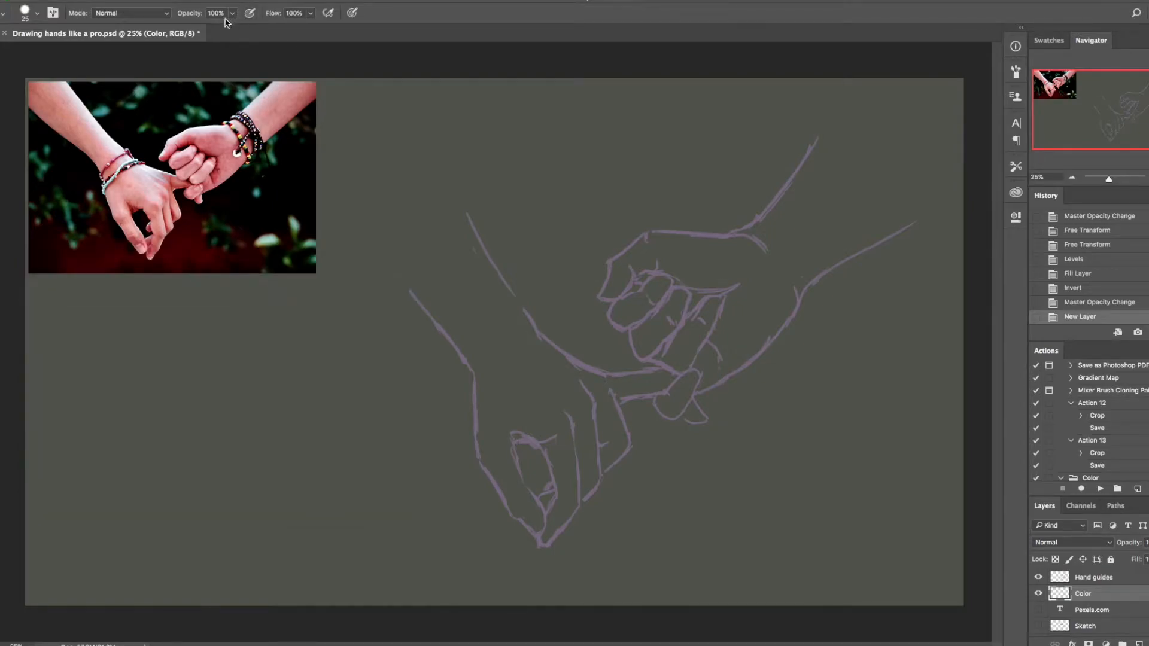
# Set the brush to 124 px at maximum hardness and try a stroke on the empty canvas beside the sketch
pyautogui.rightClick(485, 318)
pyautogui.moveTo(617, 373); pyautogui.dragTo(614, 375)
pyautogui.click(594, 345)
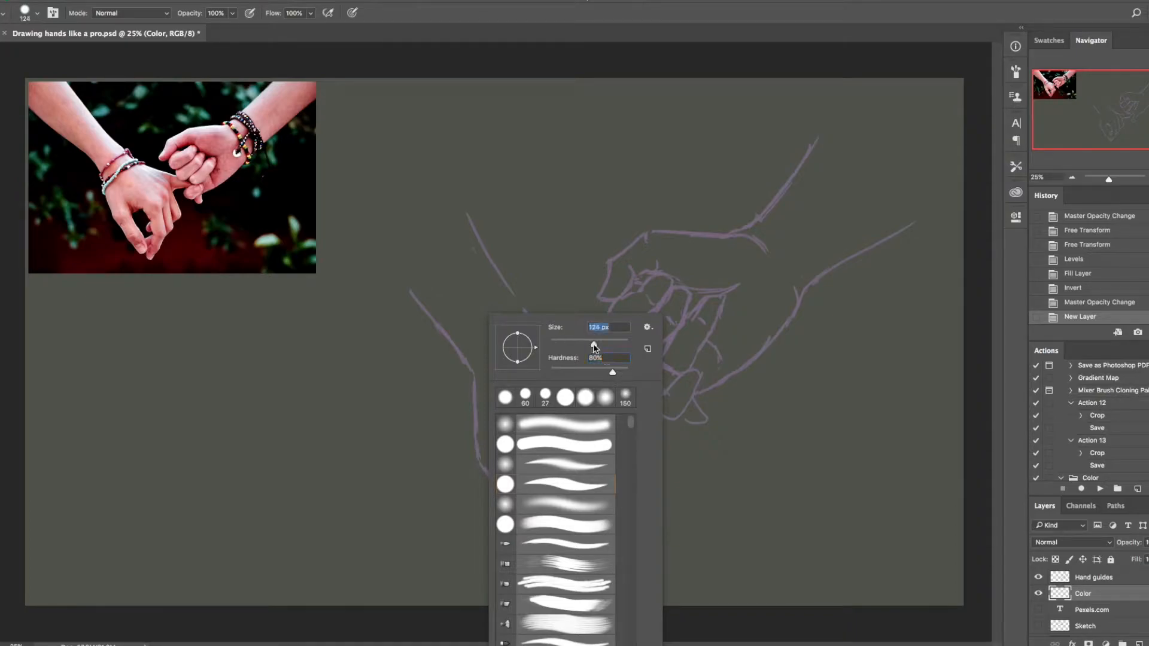
pyautogui.moveTo(612, 372); pyautogui.dragTo(635, 371)
pyautogui.moveTo(355, 383); pyautogui.dragTo(398, 472)
pyautogui.press('super+z')
# Enlarge the brush to 300 px, try a stroke on the empty canvas, and undo it
pyautogui.press(']')
pyautogui.press(']')
pyautogui.press(']')
pyautogui.press(']')
pyautogui.press(']')
pyautogui.press(']')
pyautogui.moveTo(298, 352)
pyautogui.mouseDown()
pyautogui.moveTo(339, 429)
pyautogui.moveTo(393, 452)
pyautogui.mouseUp()
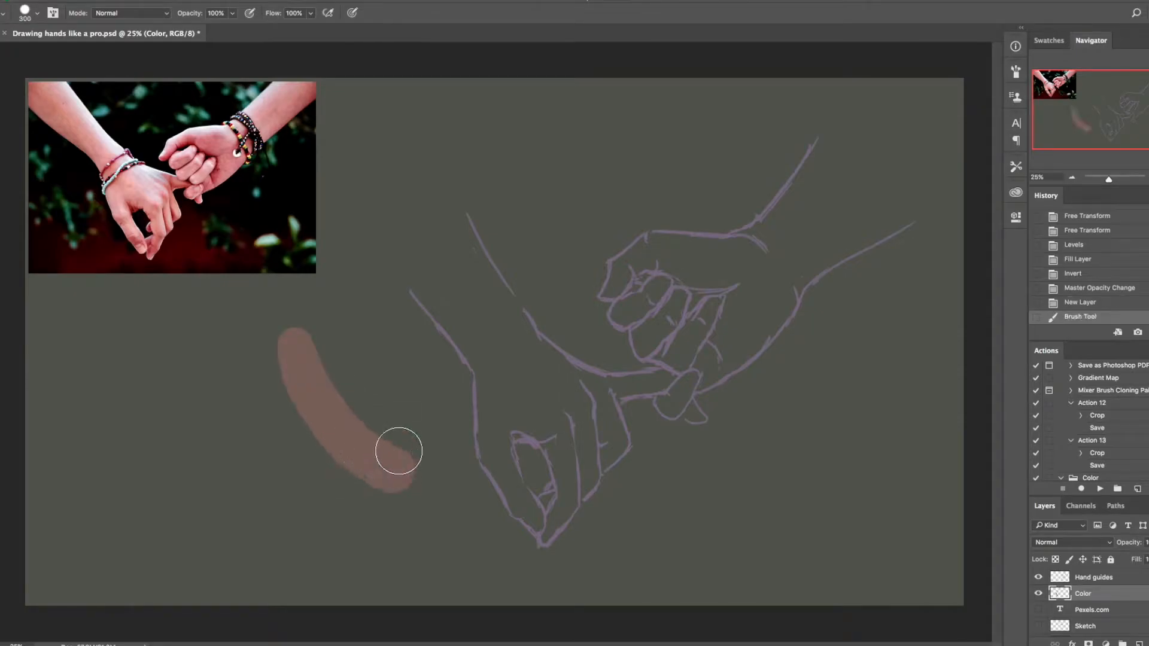
pyautogui.press('super+z')
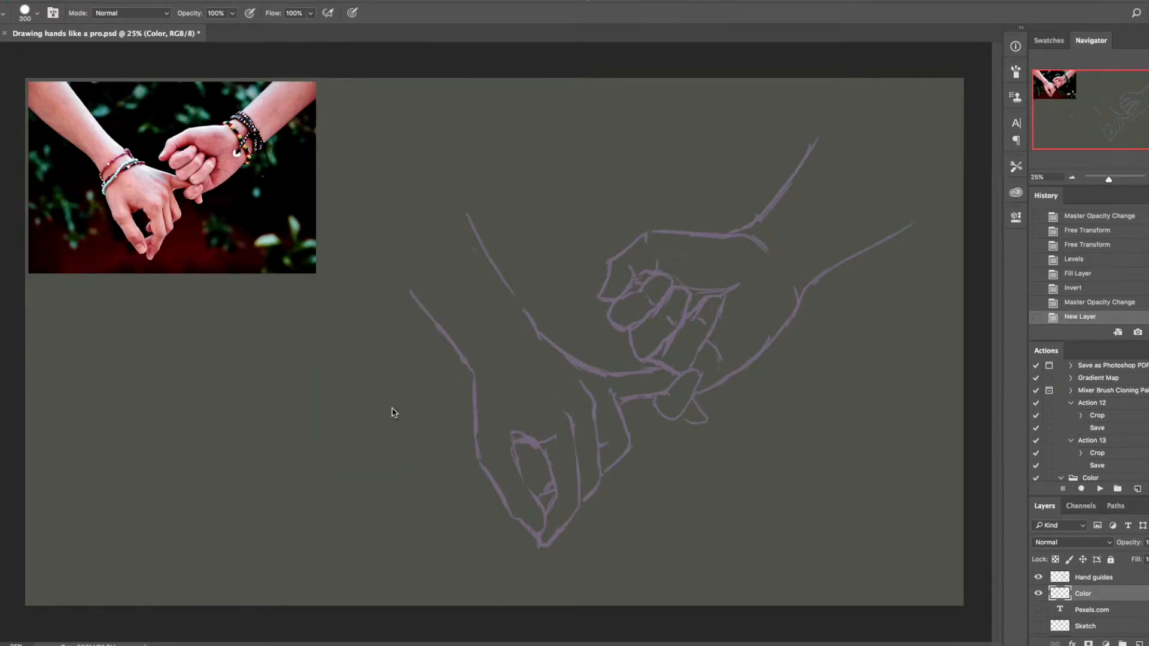
# Reduce the brush's hardness slightly, test it with one stroke on the empty canvas, and undo the stroke
pyautogui.rightClick(394, 411)
pyautogui.moveTo(537, 466); pyautogui.dragTo(525, 466)
pyautogui.moveTo(305, 391); pyautogui.dragTo(389, 465)
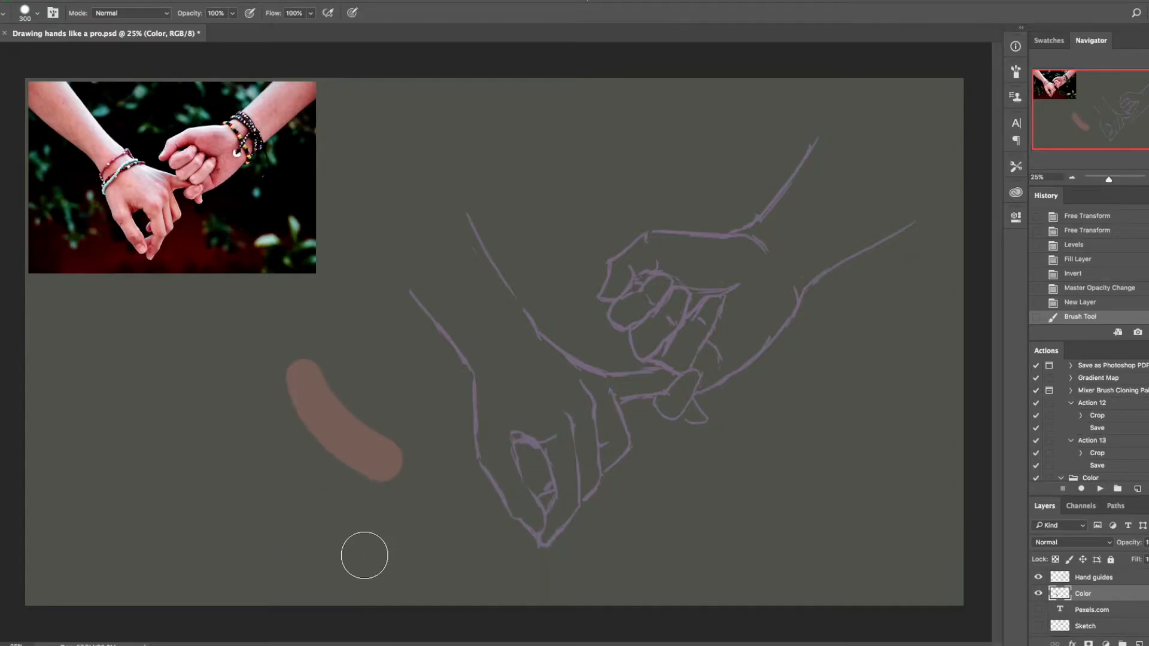
pyautogui.press('super+z')
# Reduce the brush size to 125 px and undo a trial stroke along the left forearm
pyautogui.press('[')
pyautogui.press('[')
pyautogui.press('[')
pyautogui.press('[')
pyautogui.press('[')
pyautogui.press('[')
pyautogui.press(']')
pyautogui.press(']')
pyautogui.press(']')
pyautogui.press(']')
pyautogui.press(']')
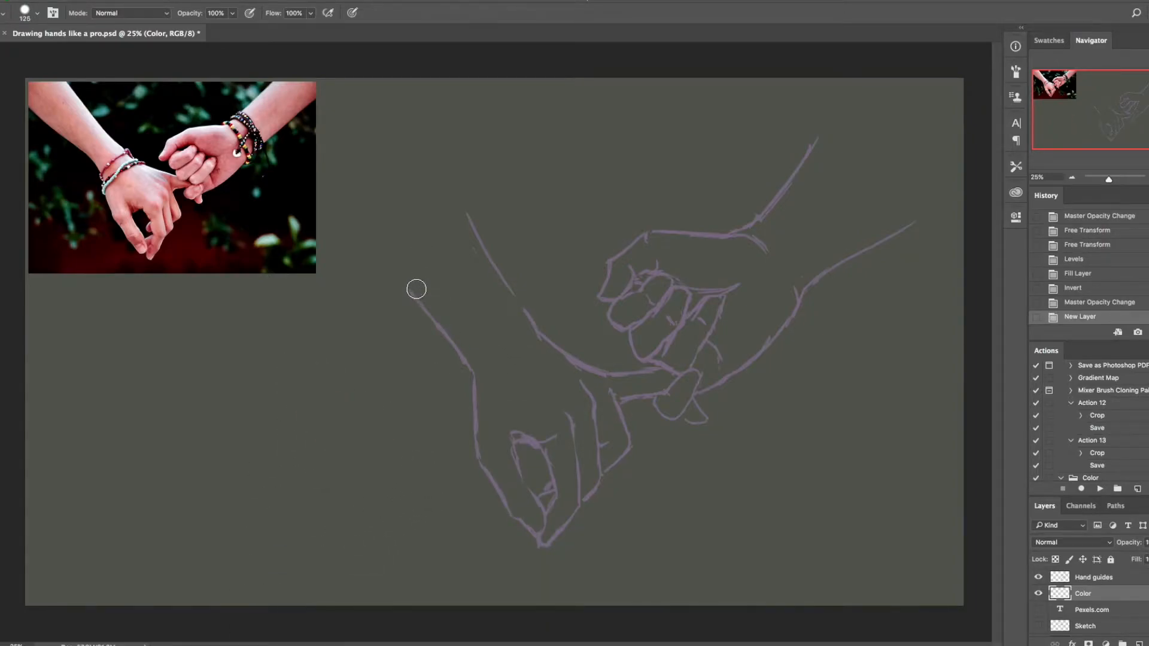
pyautogui.moveTo(427, 280)
pyautogui.mouseDown()
pyautogui.moveTo(449, 264)
pyautogui.moveTo(434, 290)
pyautogui.moveTo(509, 384)
pyautogui.mouseUp()
pyautogui.press('super+z')
# Block in the left forearm, hand and fingers with the flat skin tone on the Color layer, following the guides
pyautogui.moveTo(422, 288)
pyautogui.mouseDown()
pyautogui.moveTo(498, 389)
pyautogui.moveTo(505, 423)
pyautogui.moveTo(495, 377)
pyautogui.moveTo(492, 423)
pyautogui.moveTo(489, 401)
pyautogui.moveTo(530, 518)
pyautogui.mouseUp()
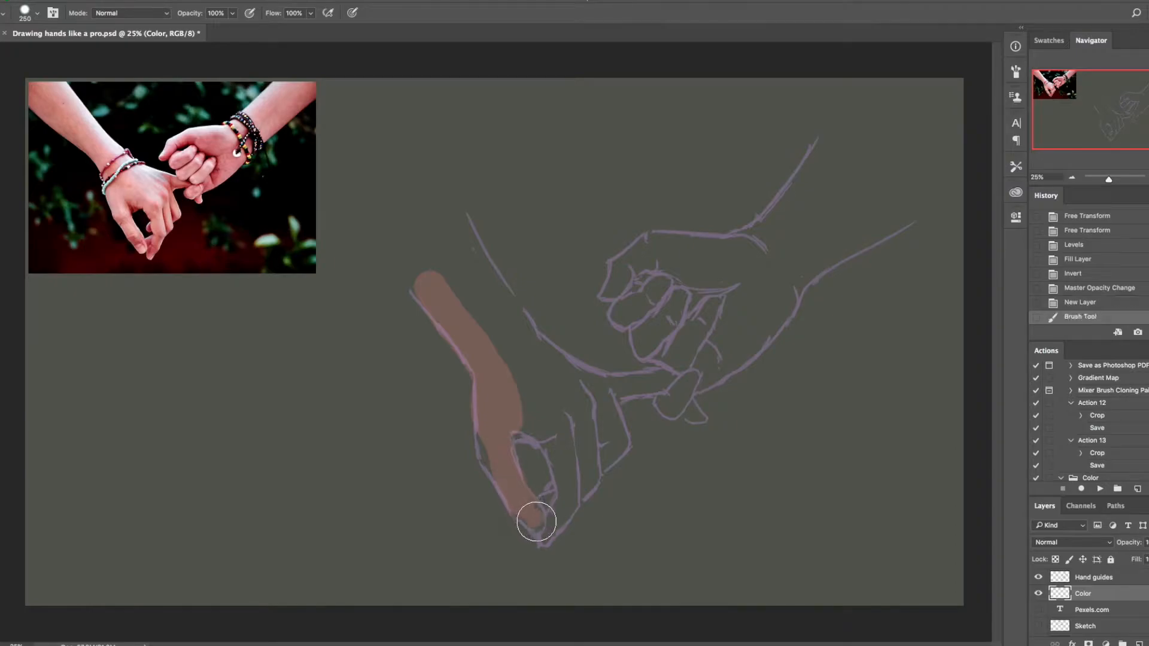
pyautogui.moveTo(508, 410)
pyautogui.mouseDown()
pyautogui.moveTo(465, 258)
pyautogui.moveTo(554, 428)
pyautogui.moveTo(532, 413)
pyautogui.moveTo(578, 453)
pyautogui.moveTo(552, 375)
pyautogui.moveTo(507, 329)
pyautogui.moveTo(572, 405)
pyautogui.moveTo(521, 341)
pyautogui.moveTo(581, 401)
pyautogui.moveTo(510, 330)
pyautogui.moveTo(461, 246)
pyautogui.moveTo(546, 386)
pyautogui.moveTo(574, 393)
pyautogui.moveTo(541, 362)
pyautogui.moveTo(592, 398)
pyautogui.mouseUp()
pyautogui.press('[')
pyautogui.press('[')
pyautogui.press('[')
pyautogui.press('[')
pyautogui.moveTo(550, 355)
pyautogui.mouseDown()
pyautogui.moveTo(600, 381)
pyautogui.moveTo(555, 362)
pyautogui.mouseUp()
pyautogui.moveTo(604, 386)
pyautogui.mouseDown()
pyautogui.moveTo(628, 388)
pyautogui.moveTo(619, 386)
pyautogui.mouseUp()
pyautogui.moveTo(619, 385)
pyautogui.mouseDown()
pyautogui.moveTo(662, 380)
pyautogui.moveTo(608, 410)
pyautogui.moveTo(562, 479)
pyautogui.mouseUp()
# Clean up the left hand's fingertips and thumb edge, and erase excess paint around the right hand's little finger
pyautogui.press('e')
pyautogui.moveTo(578, 513)
pyautogui.mouseDown()
pyautogui.moveTo(547, 503)
pyautogui.moveTo(543, 538)
pyautogui.mouseUp()
pyautogui.press('b')
pyautogui.moveTo(489, 470); pyautogui.dragTo(486, 443)
pyautogui.press('e')
pyautogui.moveTo(662, 423); pyautogui.dragTo(683, 426)
pyautogui.moveTo(708, 441)
pyautogui.mouseDown()
pyautogui.moveTo(698, 426)
pyautogui.moveTo(709, 427)
pyautogui.mouseUp()
# Block in the right fist and forearm with the skin tone, trim around the curled fingers, and extend the left forearm's end
pyautogui.press('b')
pyautogui.moveTo(610, 291)
pyautogui.mouseDown()
pyautogui.moveTo(631, 260)
pyautogui.moveTo(628, 283)
pyautogui.moveTo(764, 229)
pyautogui.moveTo(755, 272)
pyautogui.mouseUp()
pyautogui.press('e')
pyautogui.moveTo(626, 298)
pyautogui.mouseDown()
pyautogui.moveTo(669, 310)
pyautogui.moveTo(683, 353)
pyautogui.mouseUp()
pyautogui.press('b')
pyautogui.moveTo(712, 305)
pyautogui.mouseDown()
pyautogui.moveTo(705, 377)
pyautogui.moveTo(785, 303)
pyautogui.moveTo(879, 180)
pyautogui.mouseUp()
pyautogui.moveTo(473, 224)
pyautogui.mouseDown()
pyautogui.moveTo(449, 328)
pyautogui.moveTo(422, 270)
pyautogui.mouseUp()
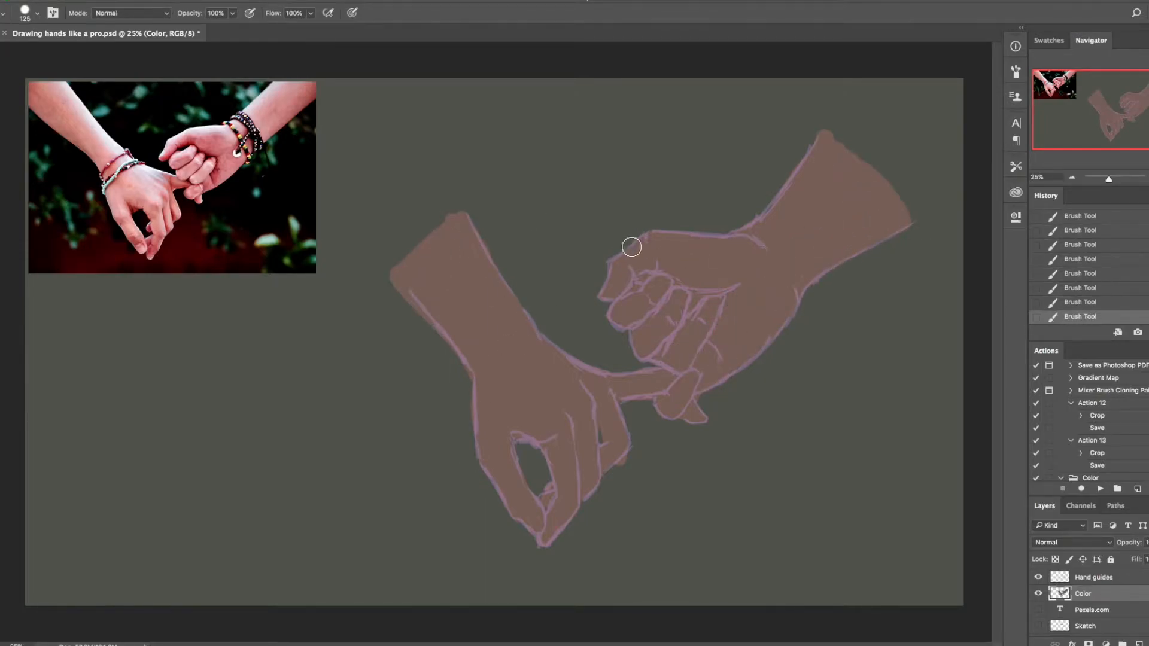
# Check the silhouette without the guides, then lower the Hand guides layer's opacity and reduce its lines' saturation
pyautogui.click(1039, 577)
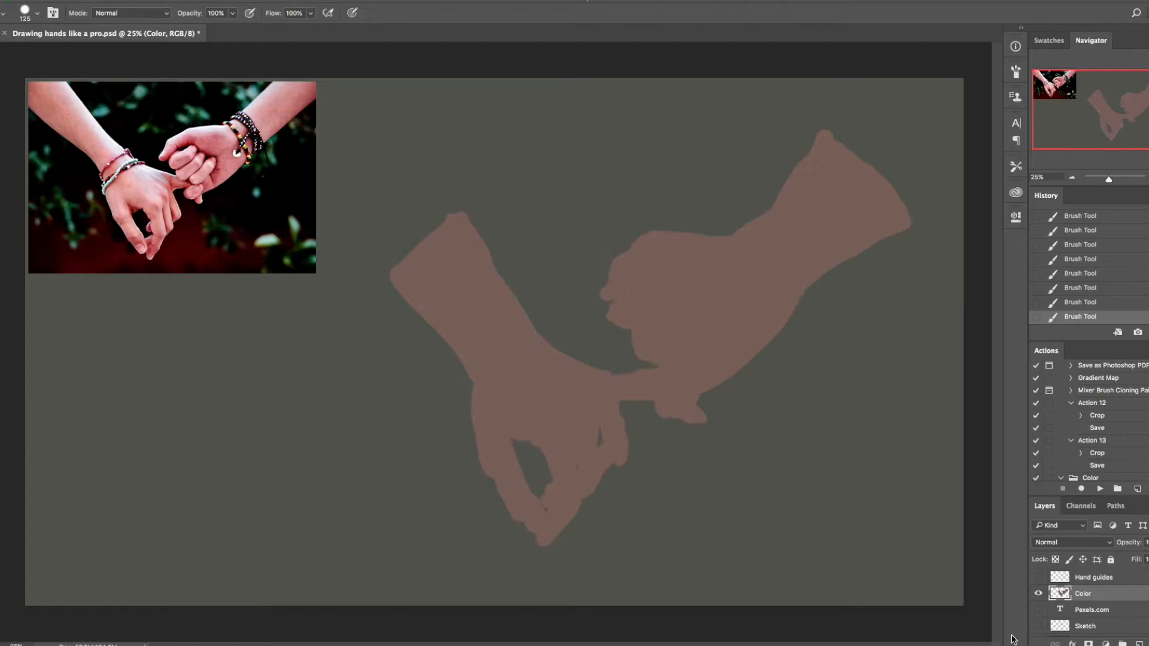
pyautogui.click(1039, 578)
pyautogui.click(1118, 577)
pyautogui.click(1148, 543)
pyautogui.moveTo(1122, 562); pyautogui.dragTo(1119, 566)
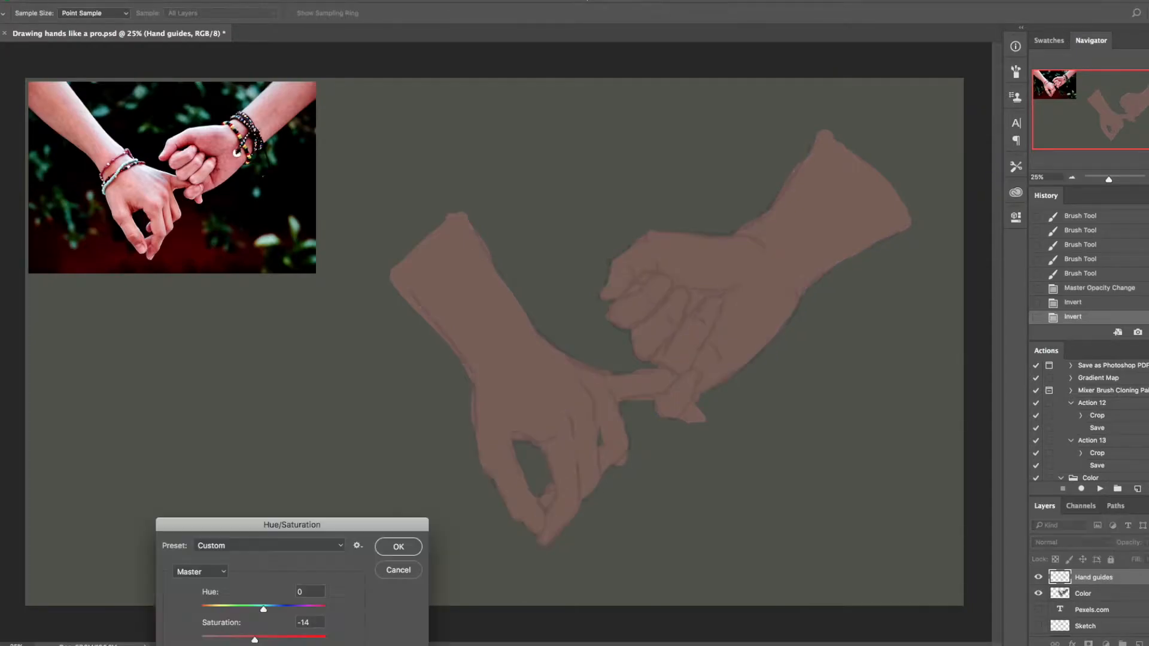
pyautogui.click(392, 550)
# Erase the uneven inner edge of the left forearm on the Color layer to match the guide line
pyautogui.press('e')
pyautogui.hotkey('alt', '[')
pyautogui.moveTo(503, 260); pyautogui.dragTo(506, 267)
pyautogui.moveTo(481, 234); pyautogui.dragTo(503, 272)
pyautogui.hotkey('ctrl', 'z')
pyautogui.moveTo(480, 232); pyautogui.dragTo(505, 273)
# Repaint the outer edge of the left forearm and hand down toward the thumb
pyautogui.press('b')
pyautogui.moveTo(419, 285)
pyautogui.mouseDown()
pyautogui.moveTo(473, 377)
pyautogui.moveTo(476, 457)
pyautogui.moveTo(521, 501)
pyautogui.moveTo(497, 507)
pyautogui.mouseUp()
pyautogui.press('e')
pyautogui.press('b')
pyautogui.press('e')
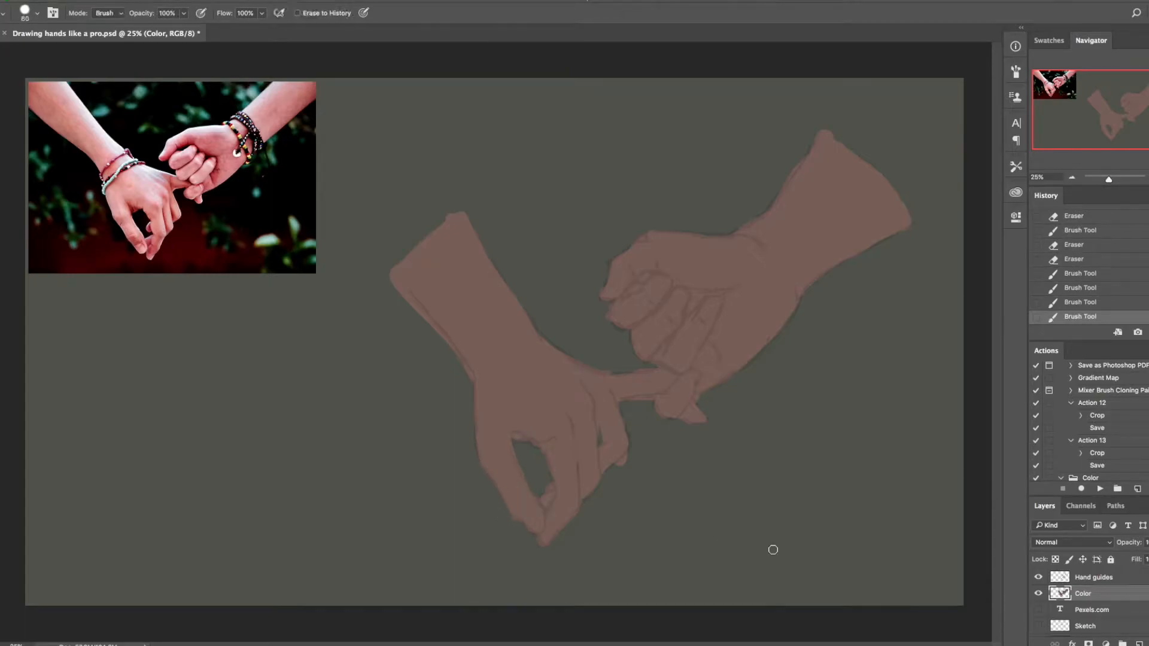
# Check the silhouette without the guides, trim the left thumb's outer edge, and fill the meeting point of thumb and index finger
pyautogui.click(1039, 577)
pyautogui.click(1039, 577)
pyautogui.press('b')
pyautogui.press('e')
pyautogui.moveTo(539, 532); pyautogui.dragTo(508, 521)
pyautogui.press('b')
pyautogui.moveTo(541, 502); pyautogui.dragTo(547, 506)
pyautogui.press('e')
# Refine the narrow gap between the left hand's outer fingers and erase the excess at the adjacent fingertip
pyautogui.click(1038, 577)
pyautogui.press('b')
pyautogui.click(1039, 577)
pyautogui.moveTo(608, 406); pyautogui.dragTo(597, 428)
pyautogui.press('e')
pyautogui.moveTo(618, 469); pyautogui.dragTo(628, 458)
pyautogui.press('b')
pyautogui.press('e')
pyautogui.press('b')
# Fill out the right hand's little finger with the skin tone, comparing the silhouette with and without the guides
pyautogui.click(1039, 577)
pyautogui.moveTo(680, 407); pyautogui.dragTo(694, 419)
pyautogui.click(1038, 577)
pyautogui.press('e')
pyautogui.click(1038, 577)
pyautogui.press('b')
pyautogui.press('e')
pyautogui.press('b')
pyautogui.click(1039, 577)
# Erase the excess paint around the right hand's thumb tip, checking the shape against the guides
pyautogui.press('e')
pyautogui.press('b')
pyautogui.press('e')
pyautogui.moveTo(598, 299); pyautogui.dragTo(601, 296)
pyautogui.press('b')
pyautogui.click(1038, 577)
pyautogui.press('e')
pyautogui.press('e')
pyautogui.moveTo(597, 288); pyautogui.dragTo(598, 300)
# Trim the upper edge of the right forearm and repaint the left hand's outer finger, with the guides hidden
pyautogui.click(1039, 576)
pyautogui.moveTo(768, 212); pyautogui.dragTo(803, 160)
pyautogui.click(1039, 577)
pyautogui.press('b')
pyautogui.moveTo(608, 411); pyautogui.dragTo(616, 457)
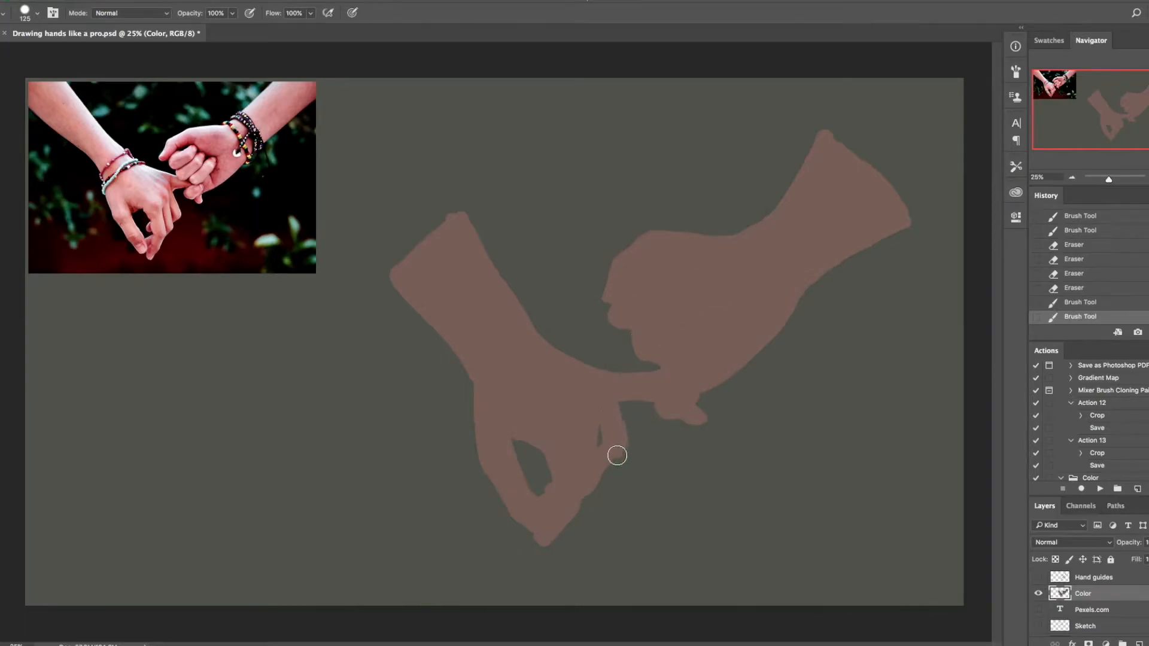
# Touch up the silhouette at the left hand's outer finger and the right hand's thumb, and save the document
pyautogui.click(611, 455)
pyautogui.moveTo(610, 292); pyautogui.dragTo(623, 261)
pyautogui.hotkey('ctrl', 's')
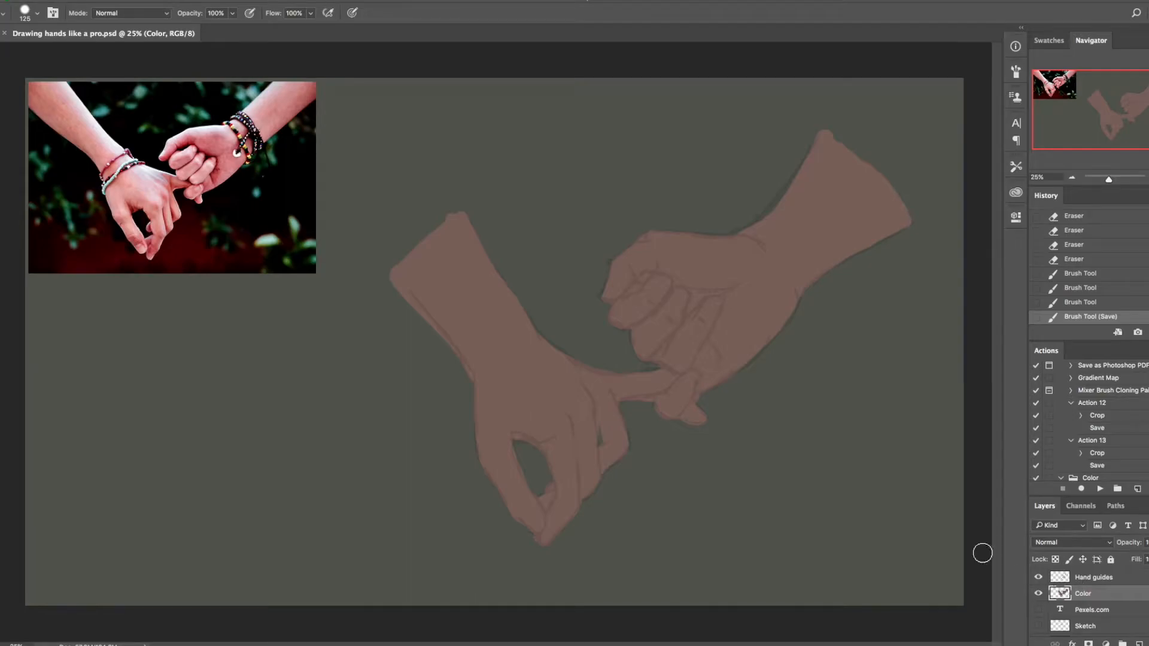
# Duplicate the Color layer and make the copy a clipping mask on the original
pyautogui.hotkey('ctrl', 'shift', 'n')
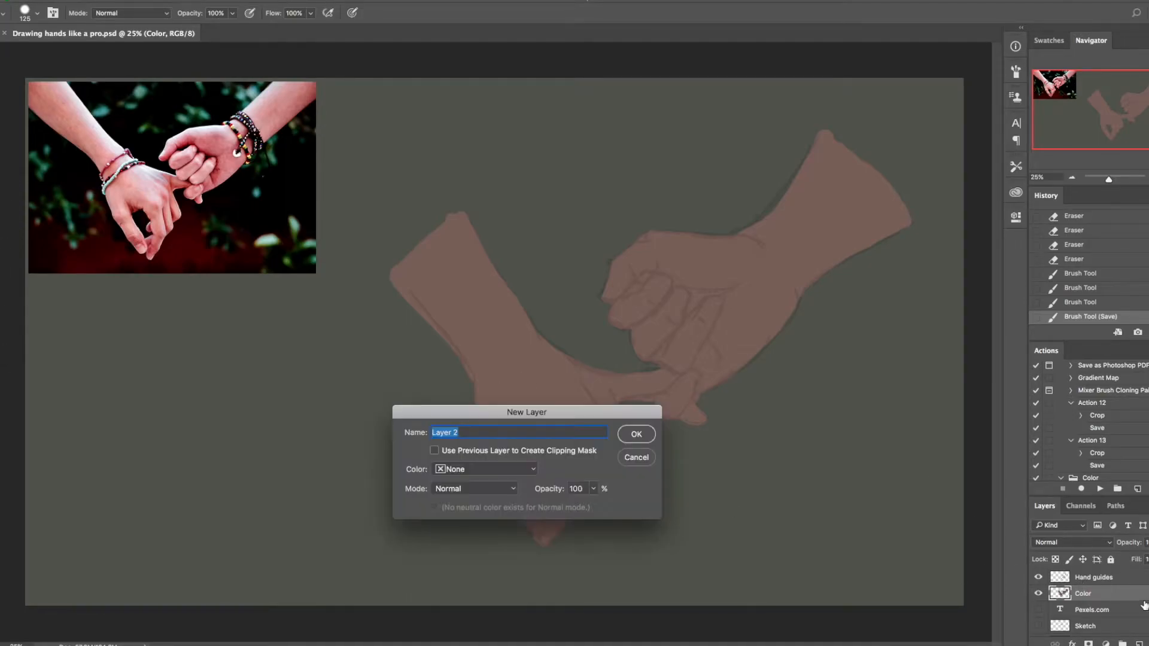
pyautogui.press('Escape')
pyautogui.rightClick(1103, 601)
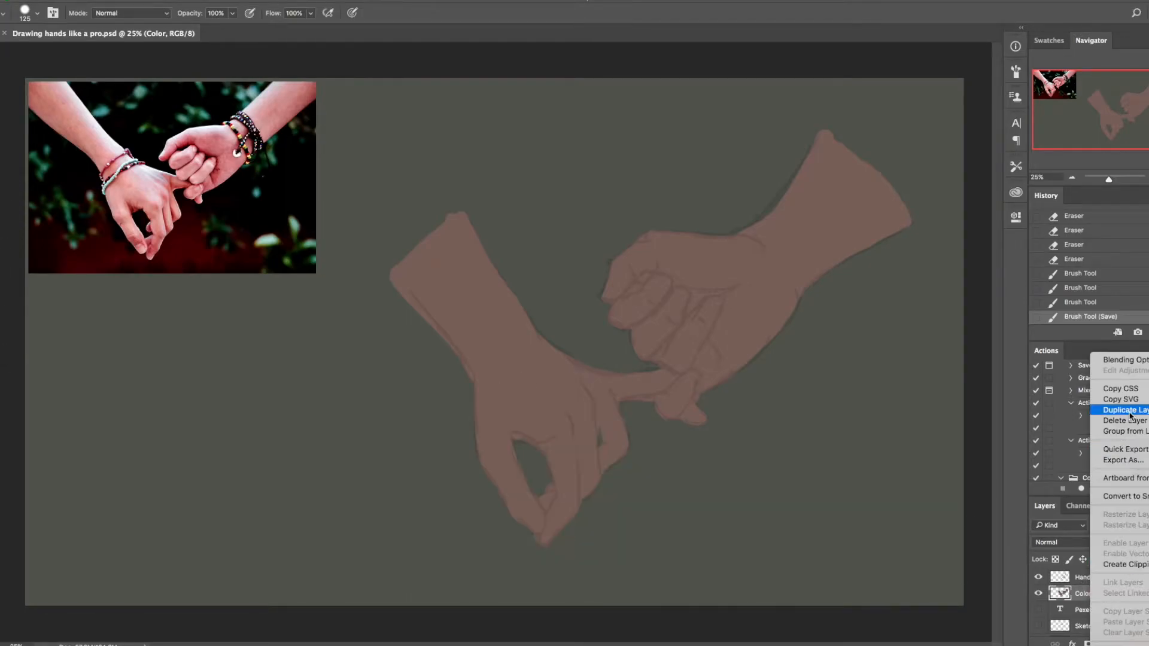
pyautogui.click(897, 376)
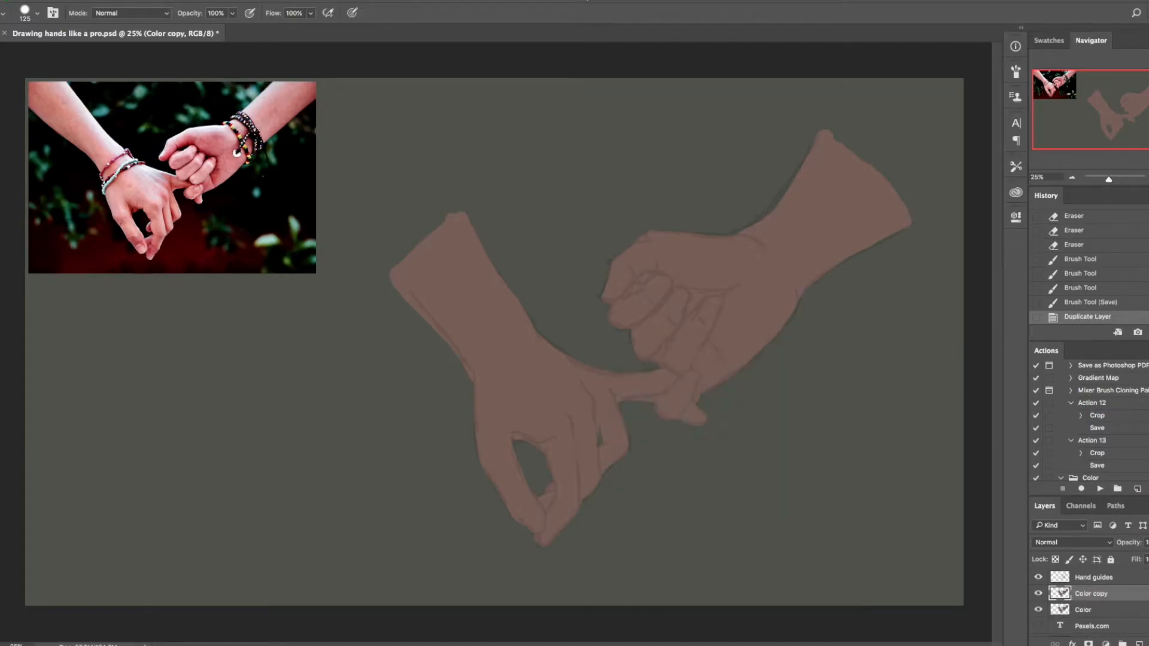
pyautogui.rightClick(1099, 601)
pyautogui.click(1114, 497)
pyautogui.click(133, 413)
pyautogui.click(344, 277)
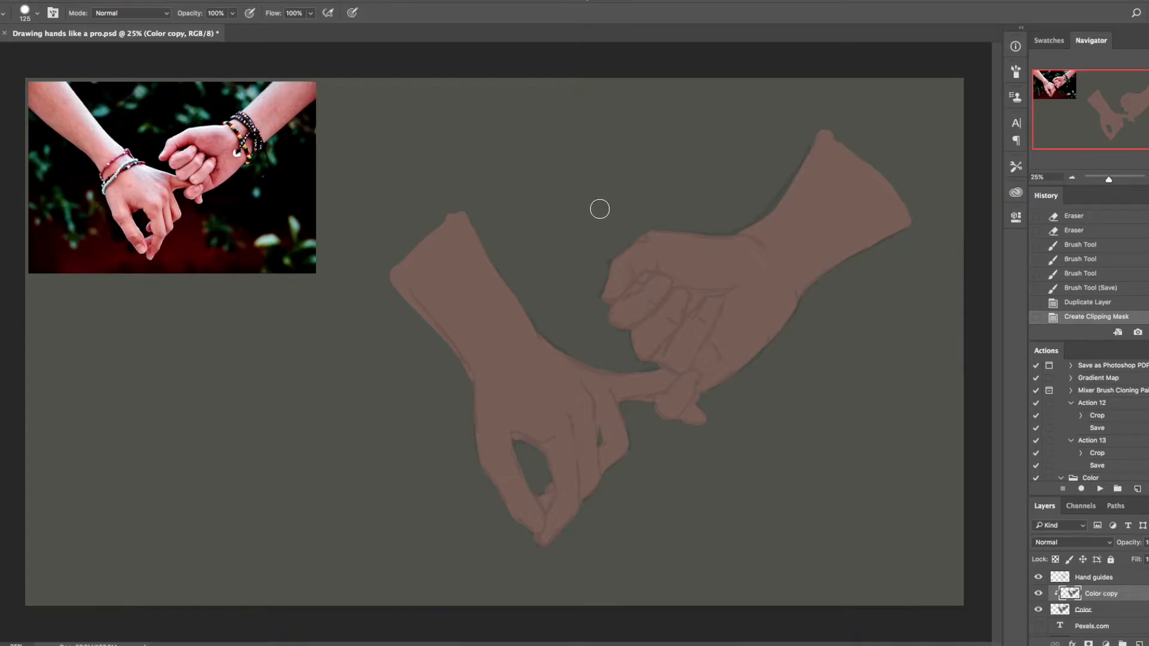
pyautogui.moveTo(650, 234); pyautogui.dragTo(805, 288)
pyautogui.moveTo(614, 263); pyautogui.dragTo(796, 302)
pyautogui.moveTo(425, 236); pyautogui.dragTo(479, 224)
pyautogui.moveTo(604, 299); pyautogui.dragTo(784, 329)
pyautogui.moveTo(392, 278); pyautogui.dragTo(502, 276)
pyautogui.moveTo(475, 407); pyautogui.dragTo(718, 386)
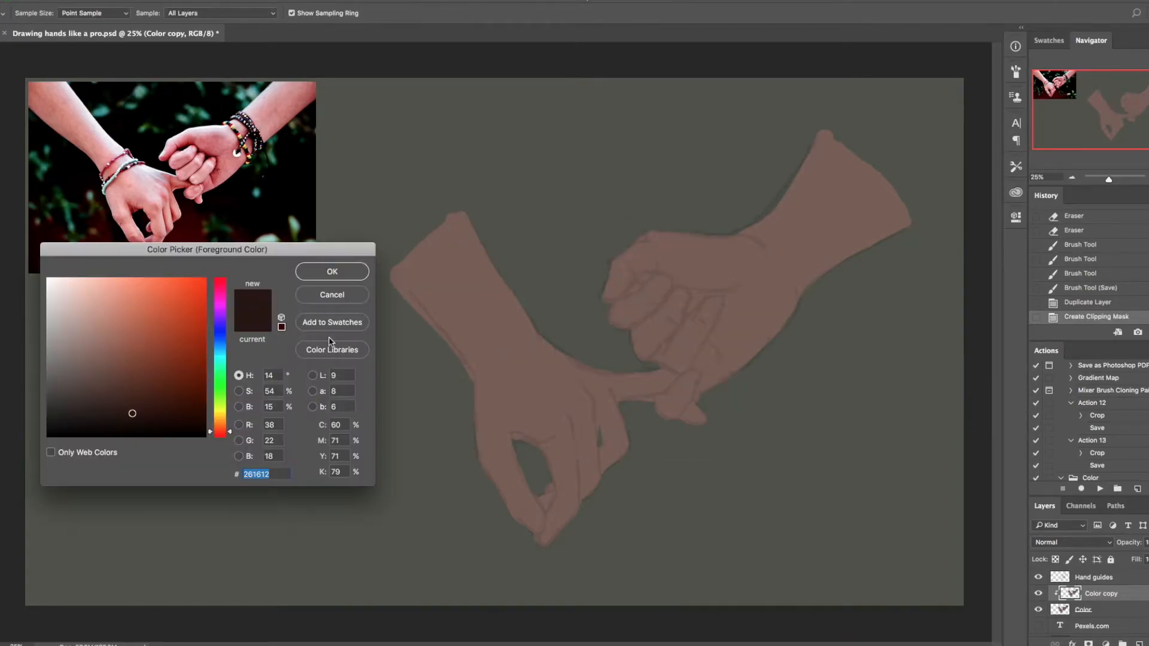
# Set the foreground to a very dark brown (261612) and the brush to 23% opacity and 51% hardness
pyautogui.click(749, 321)
pyautogui.moveTo(130, 408); pyautogui.dragTo(133, 410)
pyautogui.click(320, 271)
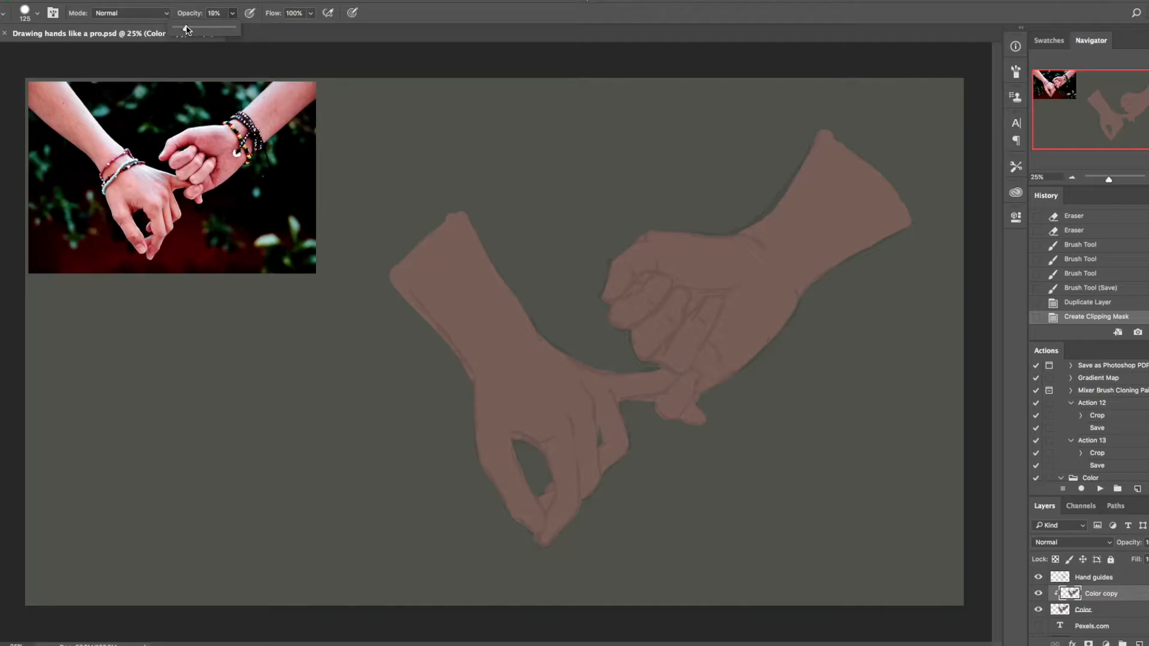
pyautogui.rightClick(750, 304)
pyautogui.moveTo(867, 358); pyautogui.dragTo(858, 360)
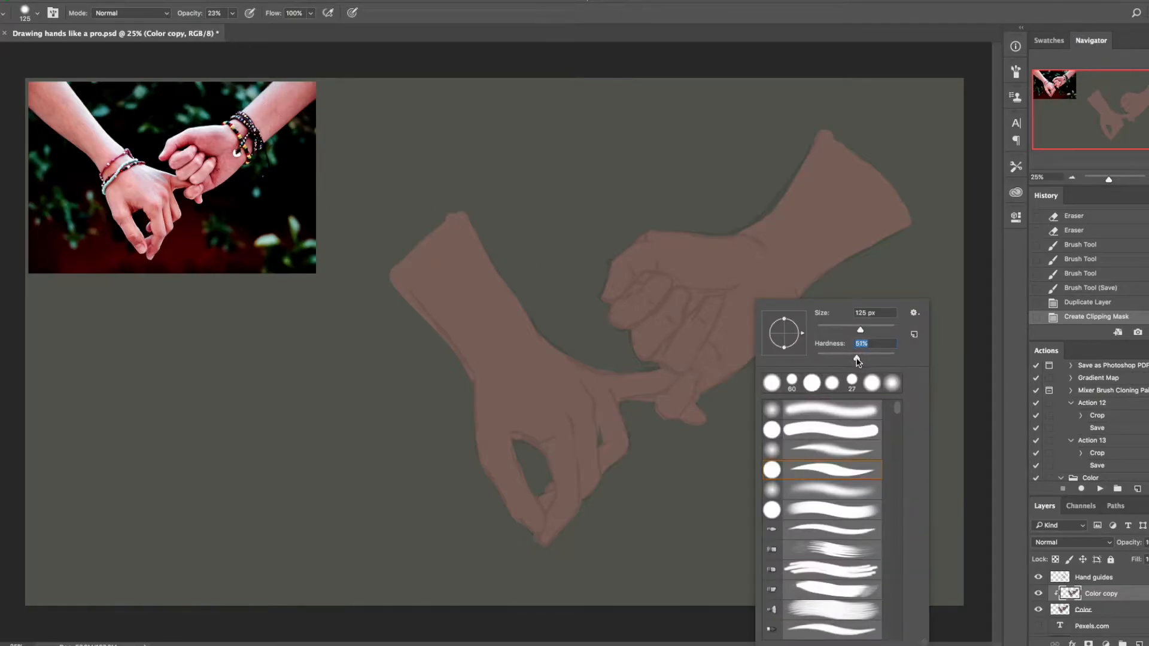
# Paint dark shadow lines between the right hand's curled fingers and along the palm crease with a 70 px brush
pyautogui.click(677, 280)
pyautogui.moveTo(640, 286); pyautogui.dragTo(642, 277)
pyautogui.moveTo(646, 272)
pyautogui.mouseDown()
pyautogui.moveTo(626, 289)
pyautogui.moveTo(630, 280)
pyautogui.mouseUp()
pyautogui.moveTo(630, 279)
pyautogui.mouseDown()
pyautogui.moveTo(658, 260)
pyautogui.moveTo(650, 277)
pyautogui.moveTo(716, 299)
pyautogui.moveTo(690, 291)
pyautogui.moveTo(705, 294)
pyautogui.moveTo(692, 311)
pyautogui.moveTo(710, 294)
pyautogui.moveTo(697, 296)
pyautogui.moveTo(733, 285)
pyautogui.moveTo(681, 287)
pyautogui.moveTo(699, 292)
pyautogui.moveTo(655, 358)
pyautogui.moveTo(697, 304)
pyautogui.moveTo(659, 357)
pyautogui.moveTo(647, 284)
pyautogui.moveTo(683, 305)
pyautogui.moveTo(672, 312)
pyautogui.moveTo(715, 307)
pyautogui.mouseUp()
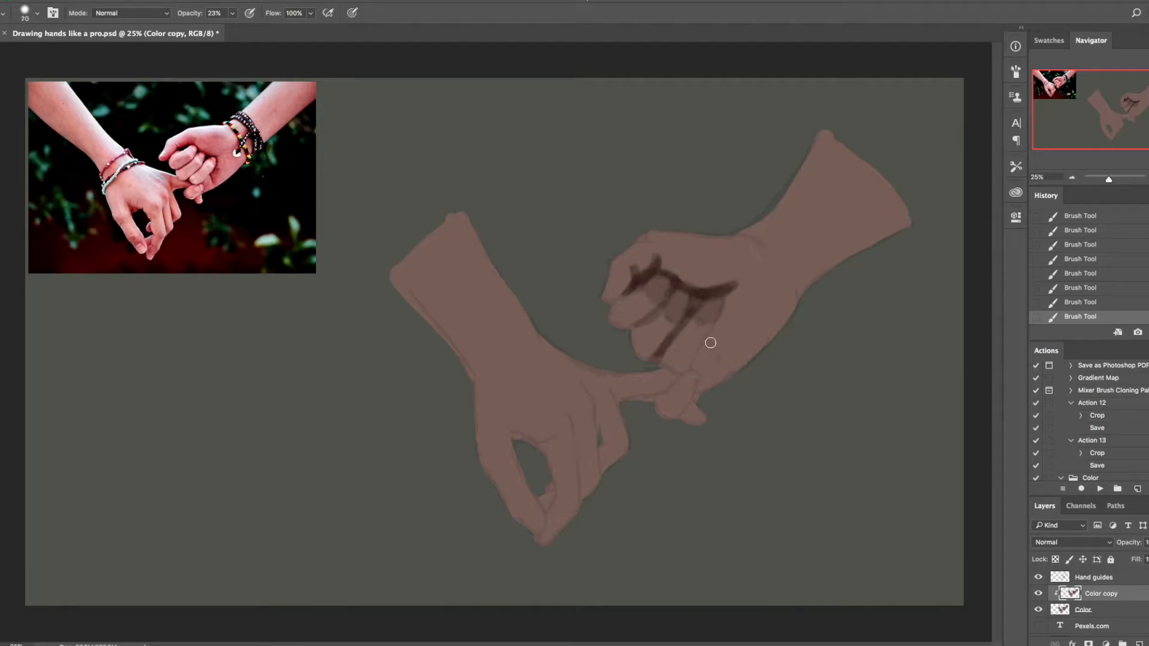
pyautogui.moveTo(734, 289); pyautogui.dragTo(713, 334)
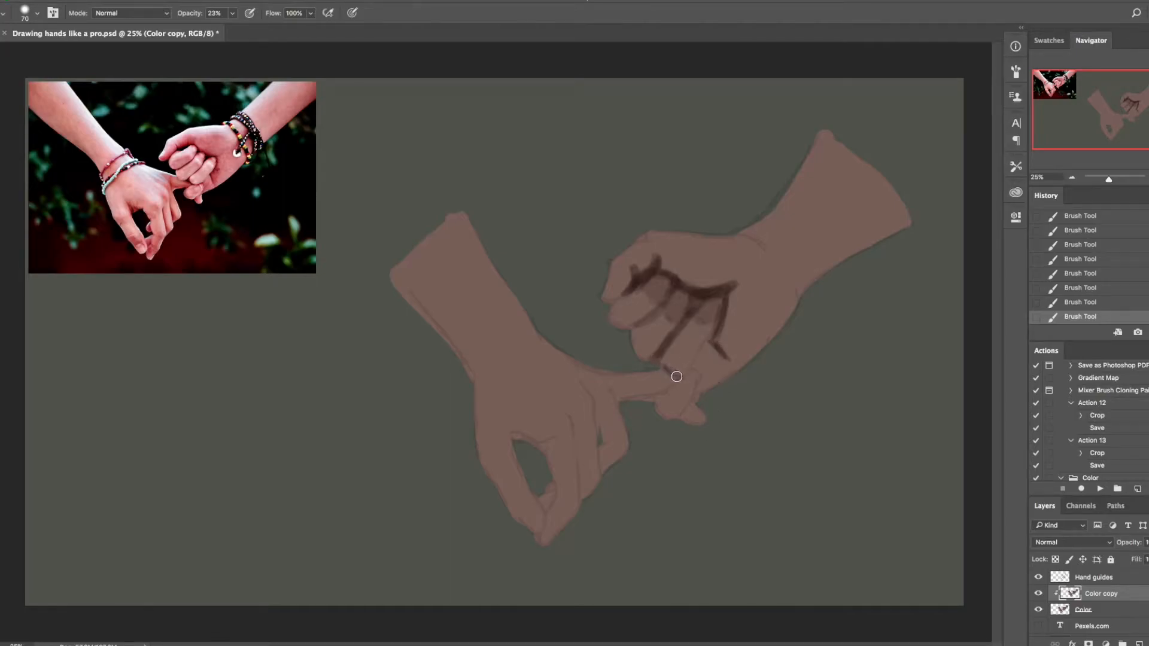
pyautogui.moveTo(706, 345); pyautogui.dragTo(689, 372)
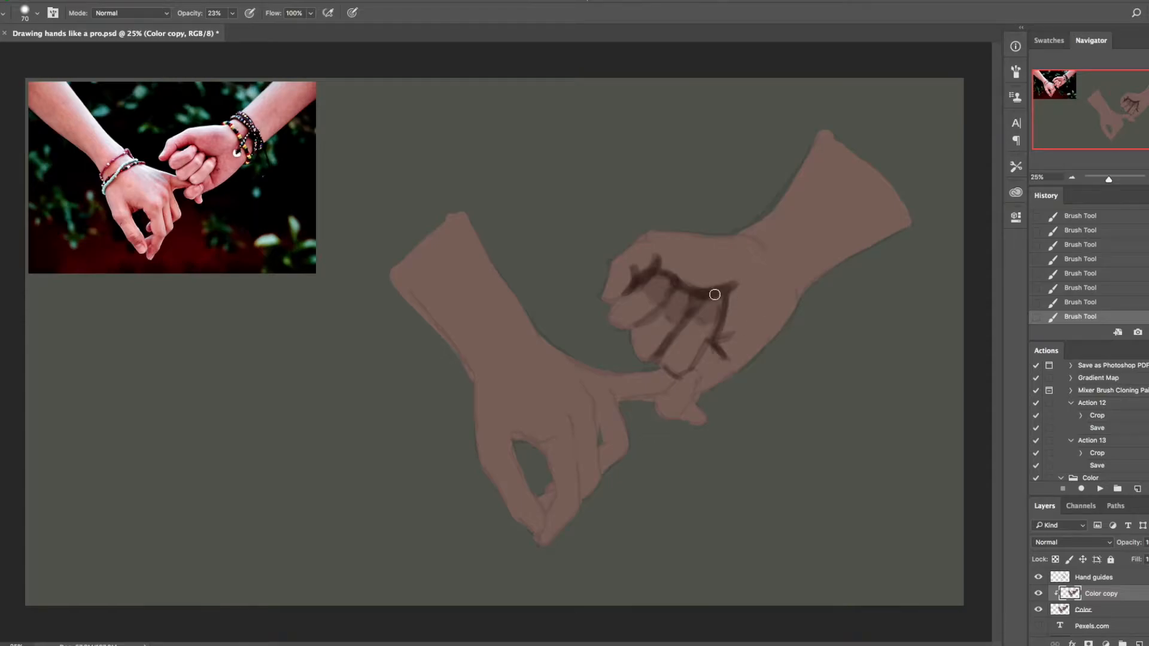
pyautogui.moveTo(700, 367)
pyautogui.mouseDown()
pyautogui.moveTo(720, 348)
pyautogui.moveTo(732, 293)
pyautogui.mouseUp()
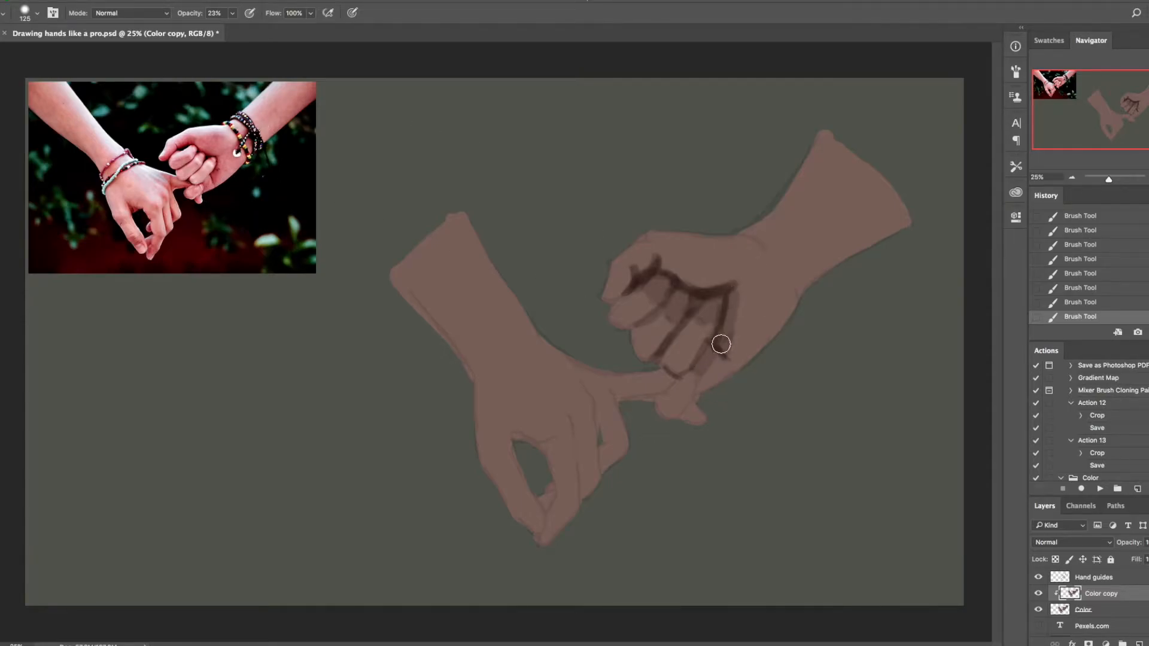
# Shade the right hand's palm, wrist and the underside of its forearm with broad translucent strokes, using a 125 px brush
pyautogui.moveTo(667, 264)
pyautogui.mouseDown()
pyautogui.moveTo(727, 272)
pyautogui.moveTo(655, 262)
pyautogui.moveTo(696, 280)
pyautogui.moveTo(744, 275)
pyautogui.moveTo(688, 271)
pyautogui.moveTo(740, 267)
pyautogui.moveTo(749, 291)
pyautogui.moveTo(743, 277)
pyautogui.moveTo(732, 336)
pyautogui.mouseUp()
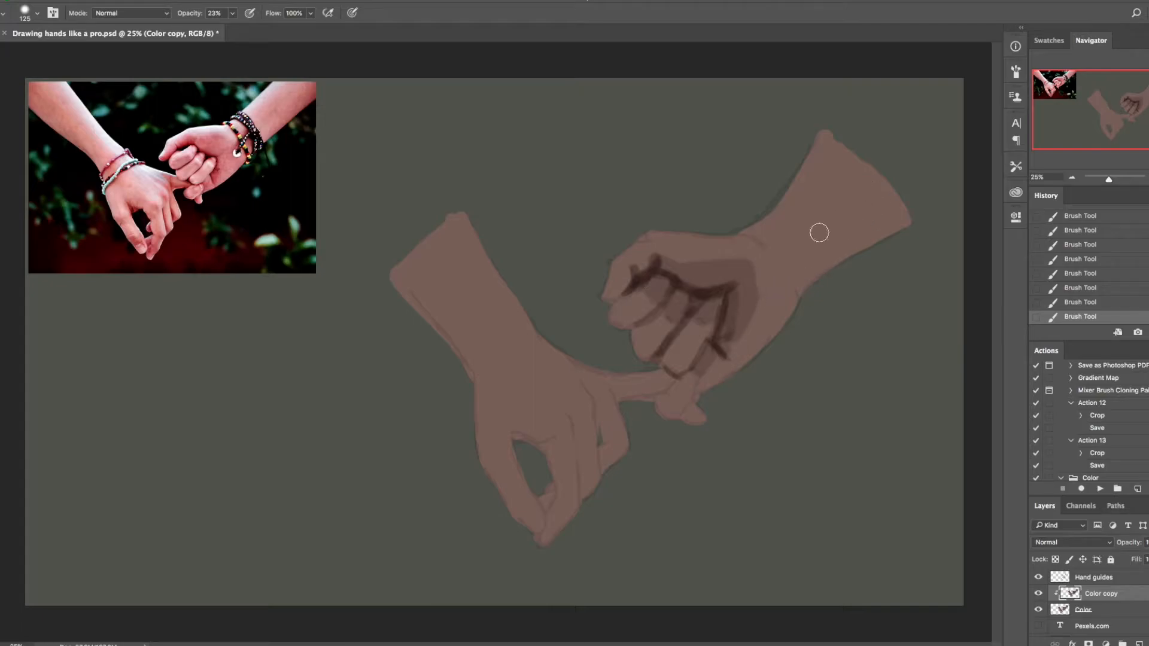
pyautogui.moveTo(739, 277)
pyautogui.mouseDown()
pyautogui.moveTo(770, 249)
pyautogui.moveTo(791, 280)
pyautogui.moveTo(786, 269)
pyautogui.moveTo(871, 221)
pyautogui.moveTo(811, 264)
pyautogui.moveTo(872, 233)
pyautogui.moveTo(863, 245)
pyautogui.moveTo(850, 243)
pyautogui.moveTo(891, 195)
pyautogui.mouseUp()
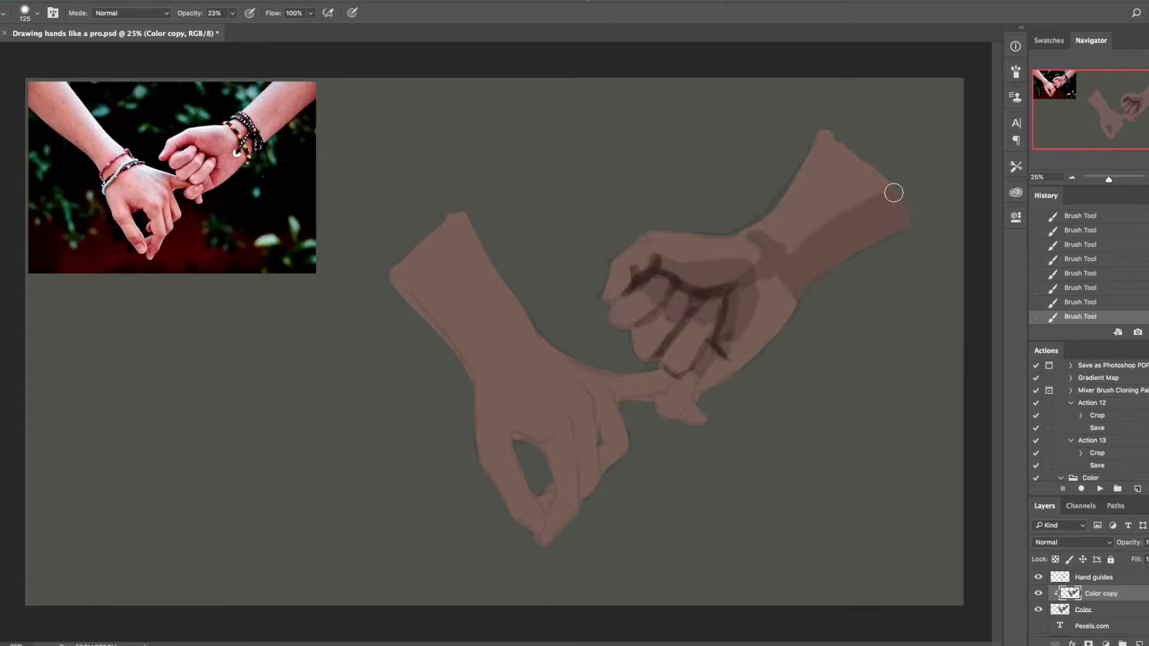
pyautogui.keyDown('alt'); pyautogui.click(816, 192); pyautogui.keyUp('alt')
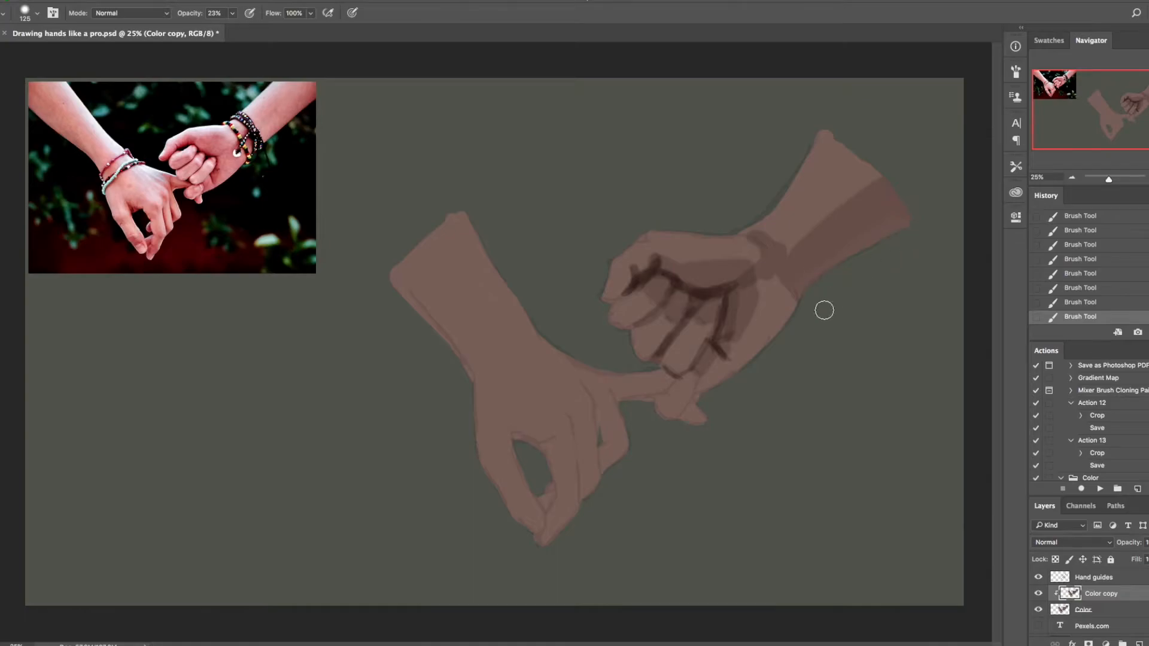
pyautogui.moveTo(886, 208)
pyautogui.mouseDown()
pyautogui.moveTo(838, 256)
pyautogui.moveTo(839, 241)
pyautogui.moveTo(904, 228)
pyautogui.mouseUp()
pyautogui.press(']')
pyautogui.press(']')
pyautogui.press(']')
pyautogui.press(']')
pyautogui.press(']')
pyautogui.press(']')
# Darken the edges below the right thumb and curled fingertips and the underside of the left little finger with an 80 px brush
pyautogui.press('[')
pyautogui.press('[')
pyautogui.press('[')
pyautogui.press('[')
pyautogui.press('[')
pyautogui.press('[')
pyautogui.moveTo(640, 327)
pyautogui.mouseDown()
pyautogui.moveTo(647, 321)
pyautogui.moveTo(623, 297)
pyautogui.mouseUp()
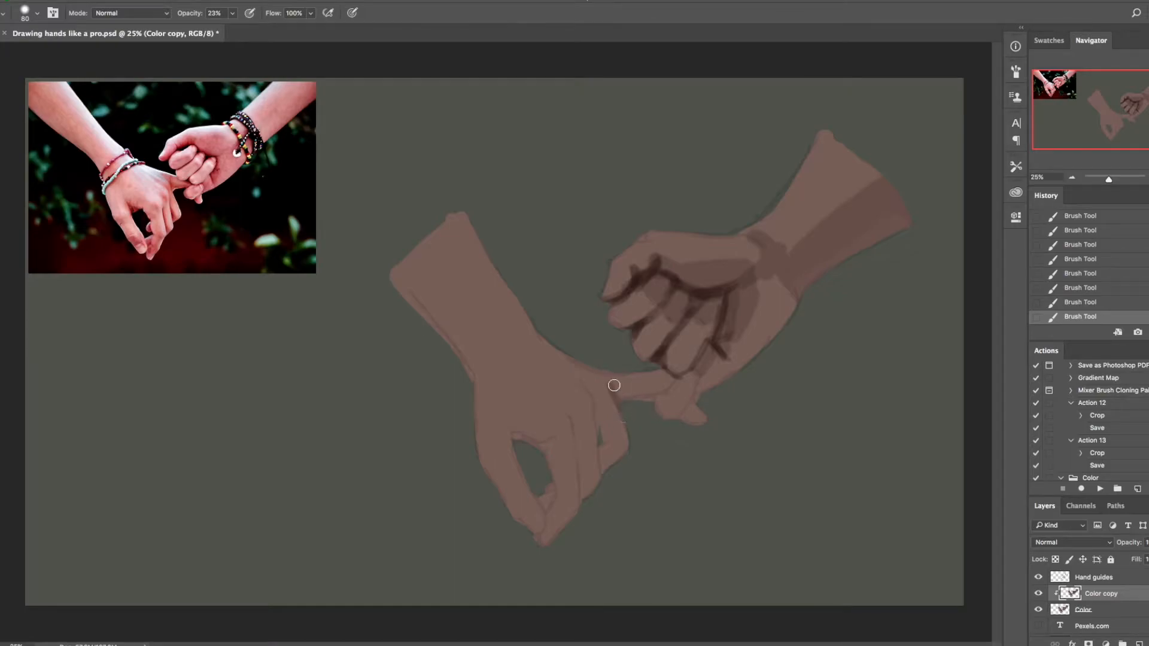
pyautogui.moveTo(614, 391); pyautogui.dragTo(657, 394)
# Erase the excess below the left little finger on the Color layer, and return to painting on Color copy
pyautogui.click(1110, 617)
pyautogui.press('e')
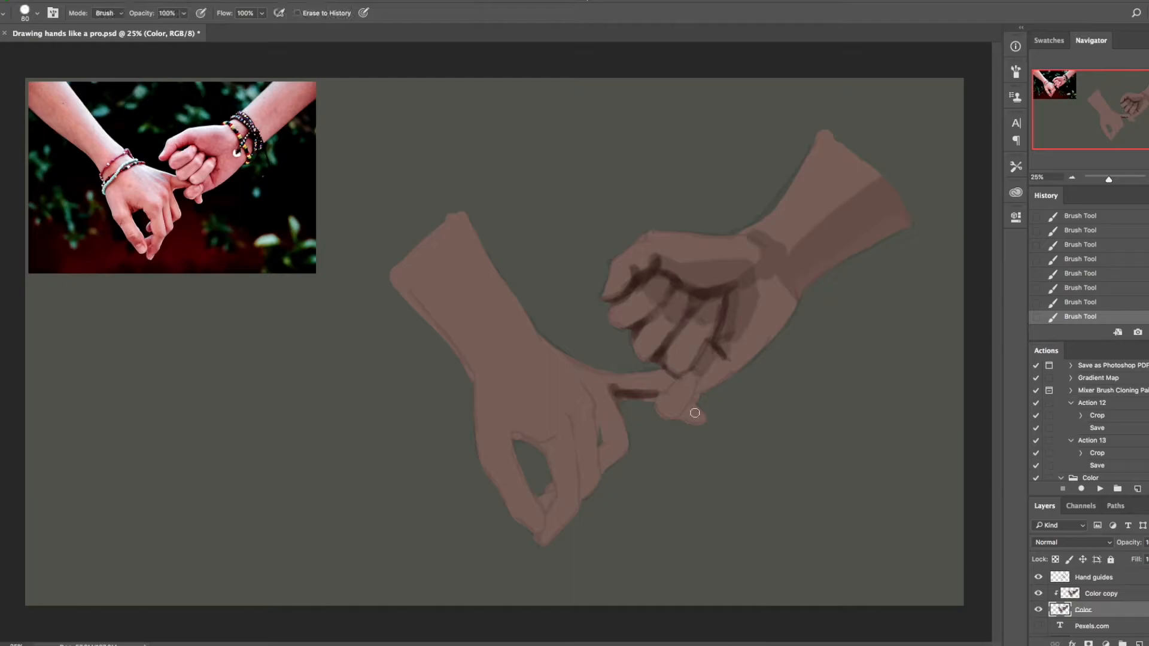
pyautogui.click(636, 402)
pyautogui.click(1100, 593)
pyautogui.press('b')
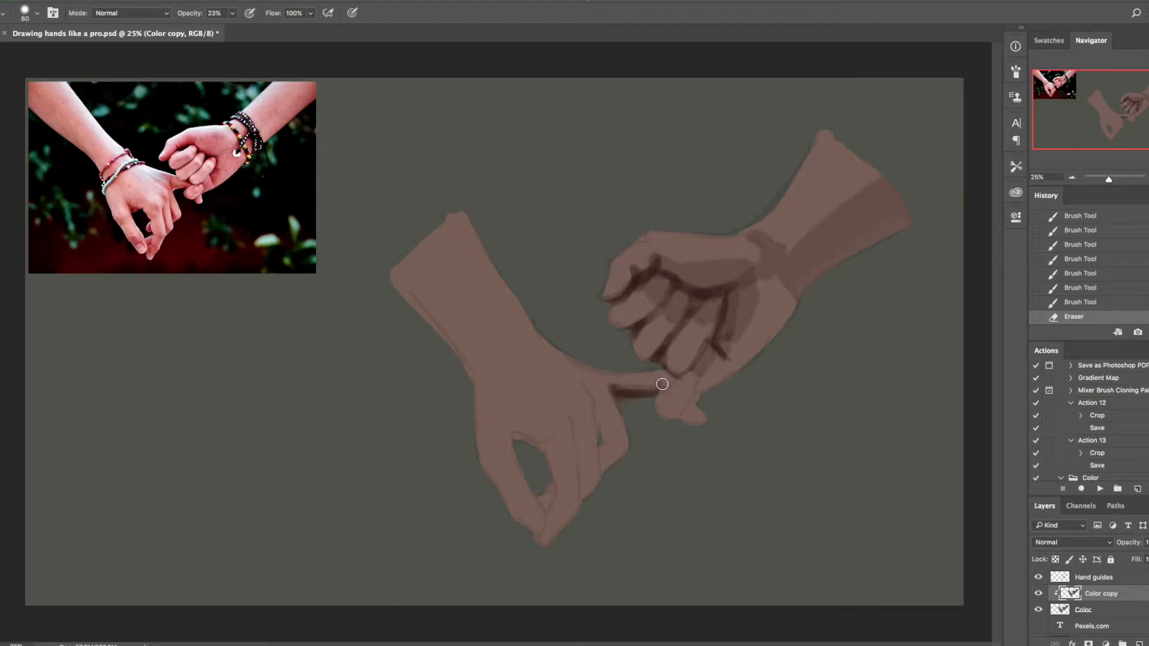
# Deepen the shadow where the two little fingers link and along the right hand's little fingertip
pyautogui.moveTo(664, 371); pyautogui.dragTo(667, 378)
pyautogui.moveTo(668, 377); pyautogui.dragTo(664, 388)
pyautogui.moveTo(662, 367); pyautogui.dragTo(661, 393)
pyautogui.moveTo(661, 393); pyautogui.dragTo(657, 393)
pyautogui.click(657, 392)
pyautogui.moveTo(695, 390); pyautogui.dragTo(690, 420)
# Paint dark shadows between the left hand's fingers and around the large opening beside its thumb
pyautogui.press(']')
pyautogui.press(']')
pyautogui.press(']')
pyautogui.moveTo(609, 396)
pyautogui.mouseDown()
pyautogui.moveTo(608, 373)
pyautogui.moveTo(629, 377)
pyautogui.moveTo(595, 374)
pyautogui.moveTo(621, 395)
pyautogui.moveTo(598, 377)
pyautogui.moveTo(635, 383)
pyautogui.moveTo(596, 368)
pyautogui.moveTo(644, 394)
pyautogui.moveTo(631, 386)
pyautogui.moveTo(641, 427)
pyautogui.moveTo(605, 437)
pyautogui.moveTo(595, 427)
pyautogui.moveTo(654, 415)
pyautogui.moveTo(585, 395)
pyautogui.moveTo(584, 383)
pyautogui.moveTo(602, 461)
pyautogui.mouseUp()
pyautogui.press('e')
pyautogui.press('b')
pyautogui.moveTo(575, 422); pyautogui.dragTo(586, 514)
pyautogui.moveTo(581, 449); pyautogui.dragTo(584, 501)
pyautogui.moveTo(523, 437)
pyautogui.mouseDown()
pyautogui.moveTo(558, 503)
pyautogui.moveTo(573, 510)
pyautogui.moveTo(562, 498)
pyautogui.moveTo(542, 539)
pyautogui.moveTo(550, 525)
pyautogui.moveTo(550, 547)
pyautogui.moveTo(568, 515)
pyautogui.moveTo(554, 522)
pyautogui.moveTo(557, 508)
pyautogui.moveTo(576, 515)
pyautogui.moveTo(536, 522)
pyautogui.mouseUp()
# Darken the web above the left hand's large opening and the crease where its thumb and fingertips meet
pyautogui.press('e')
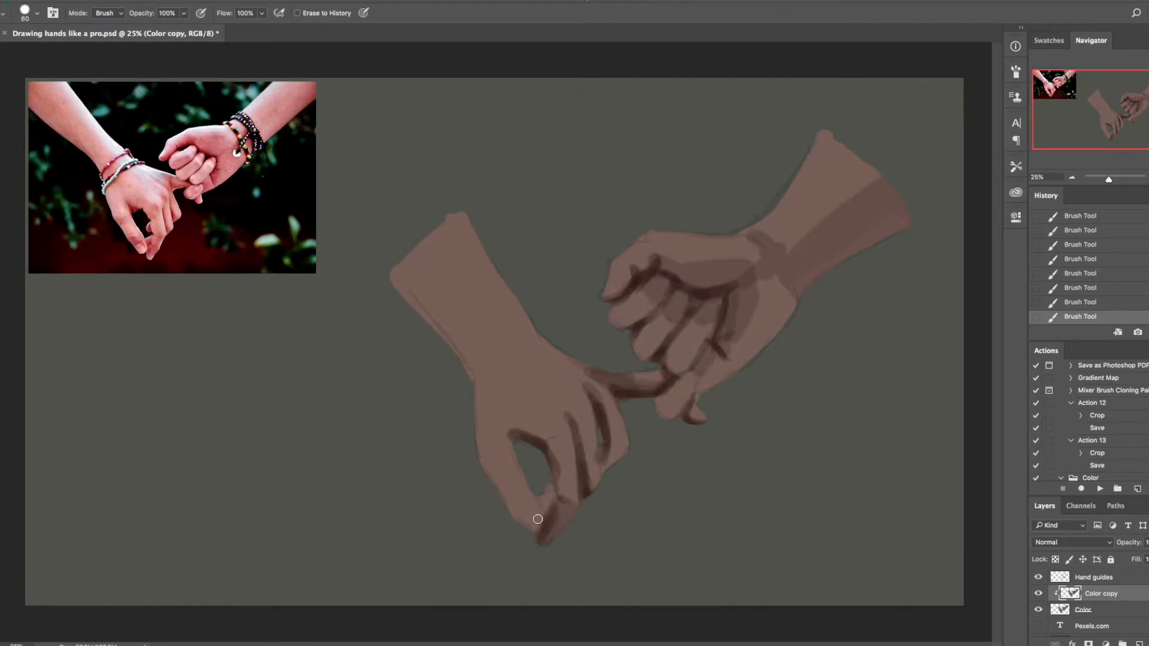
pyautogui.press('b')
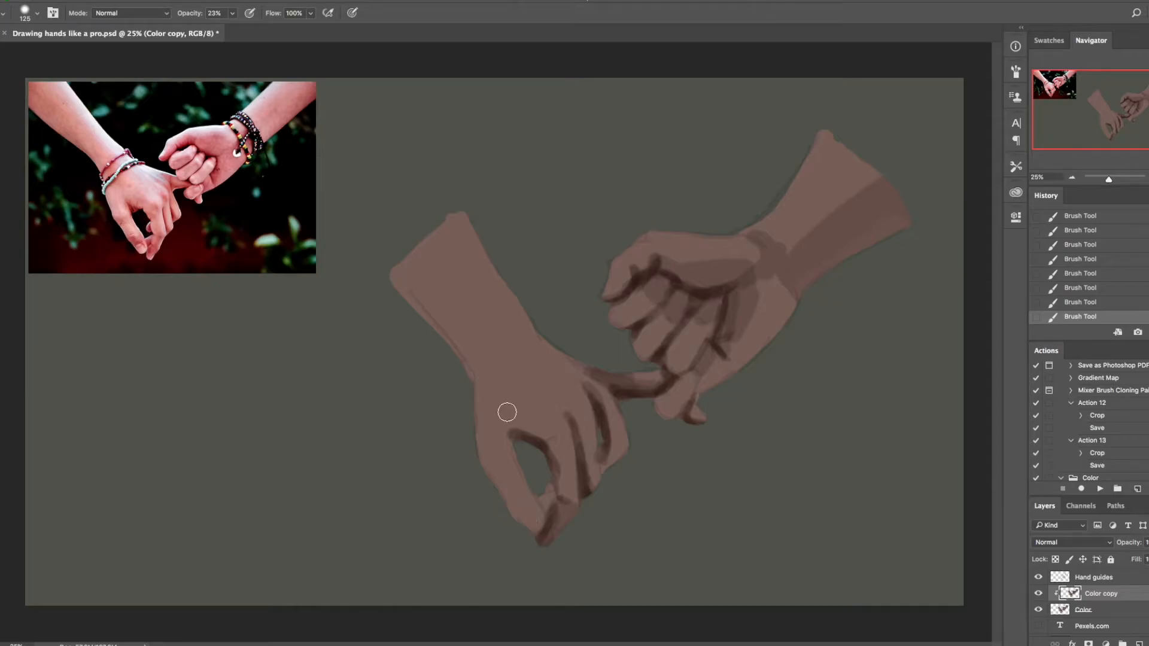
pyautogui.moveTo(504, 423)
pyautogui.mouseDown()
pyautogui.moveTo(534, 451)
pyautogui.moveTo(512, 435)
pyautogui.moveTo(545, 517)
pyautogui.moveTo(553, 502)
pyautogui.moveTo(542, 508)
pyautogui.mouseUp()
pyautogui.press('[')
pyautogui.press('[')
pyautogui.press('[')
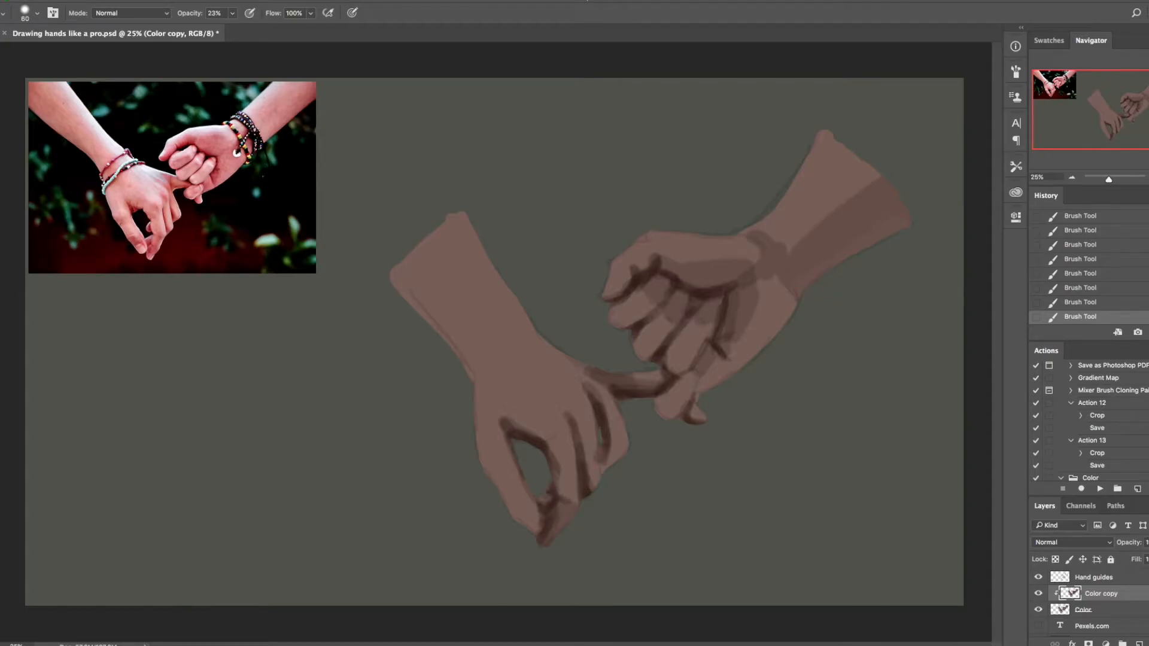
# Shade the underside of the left forearm, the back of the hand and its outer fingers with a 250 px brush
pyautogui.press(']')
pyautogui.press(']')
pyautogui.press(']')
pyautogui.press(']')
pyautogui.press(']')
pyautogui.press(']')
pyautogui.press(']')
pyautogui.press(']')
pyautogui.press(']')
pyautogui.moveTo(490, 365)
pyautogui.mouseDown()
pyautogui.moveTo(503, 402)
pyautogui.moveTo(500, 361)
pyautogui.moveTo(533, 411)
pyautogui.moveTo(397, 272)
pyautogui.mouseUp()
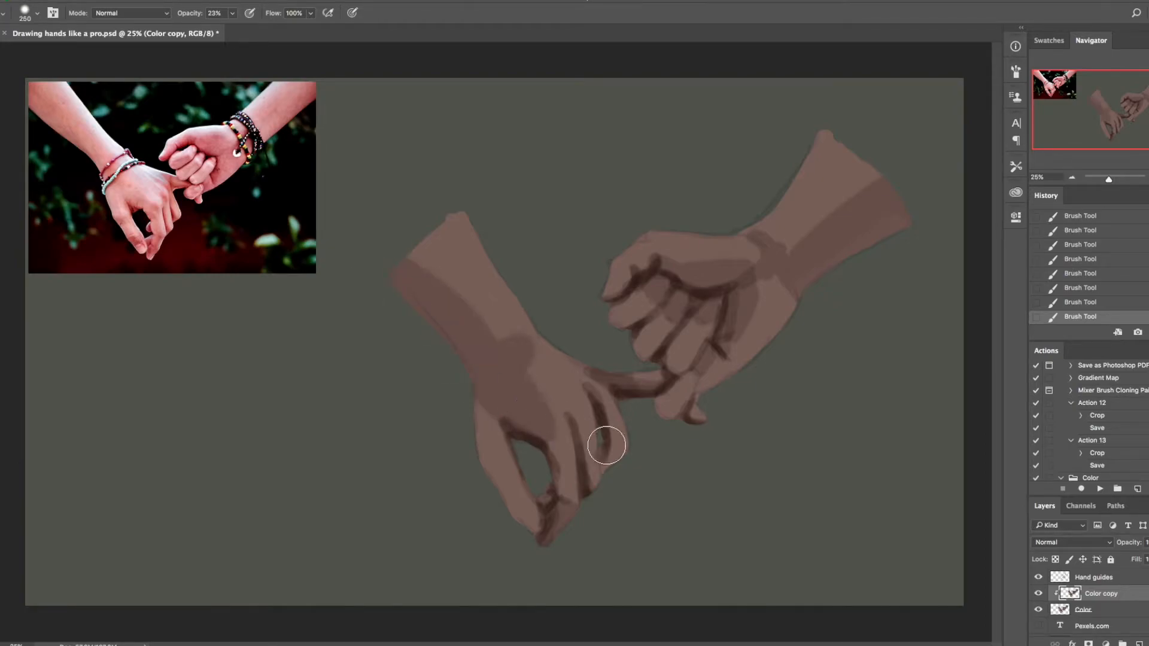
pyautogui.moveTo(519, 370)
pyautogui.mouseDown()
pyautogui.moveTo(562, 455)
pyautogui.moveTo(505, 397)
pyautogui.moveTo(521, 429)
pyautogui.moveTo(483, 498)
pyautogui.moveTo(505, 454)
pyautogui.moveTo(523, 518)
pyautogui.mouseUp()
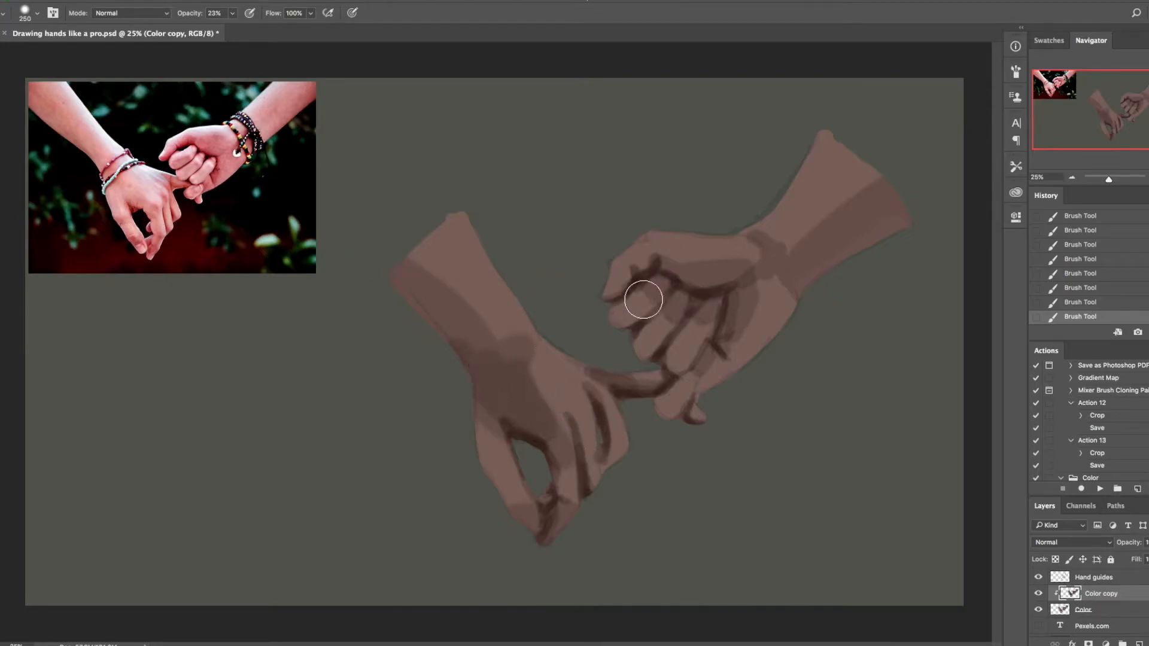
pyautogui.moveTo(584, 417)
pyautogui.mouseDown()
pyautogui.moveTo(567, 457)
pyautogui.moveTo(574, 469)
pyautogui.moveTo(618, 430)
pyautogui.moveTo(564, 469)
pyautogui.moveTo(569, 500)
pyautogui.moveTo(618, 425)
pyautogui.moveTo(623, 458)
pyautogui.mouseUp()
# Shade the left hand's thumb tip, lower fingertips and middle finger with a 125 px brush
pyautogui.press('[')
pyautogui.press('[')
pyautogui.press('[')
pyautogui.press('[')
pyautogui.moveTo(530, 511)
pyautogui.mouseDown()
pyautogui.moveTo(515, 501)
pyautogui.moveTo(518, 516)
pyautogui.moveTo(495, 485)
pyautogui.moveTo(540, 471)
pyautogui.mouseUp()
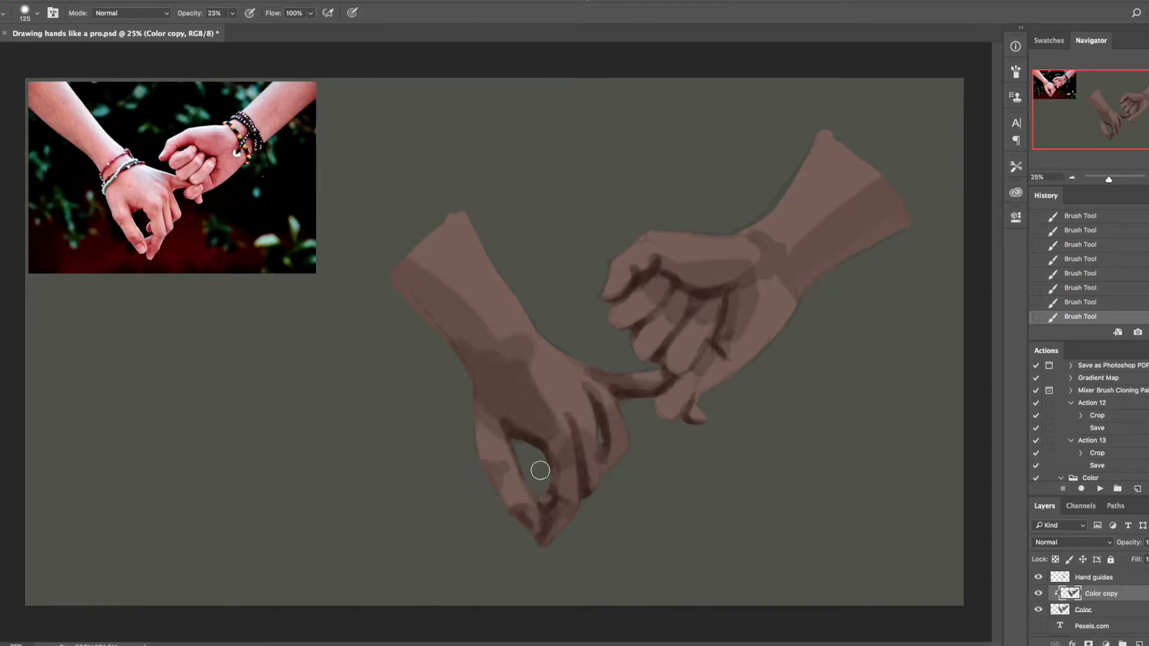
pyautogui.moveTo(566, 521); pyautogui.dragTo(575, 501)
pyautogui.moveTo(580, 450)
pyautogui.mouseDown()
pyautogui.moveTo(564, 441)
pyautogui.moveTo(575, 443)
pyautogui.mouseUp()
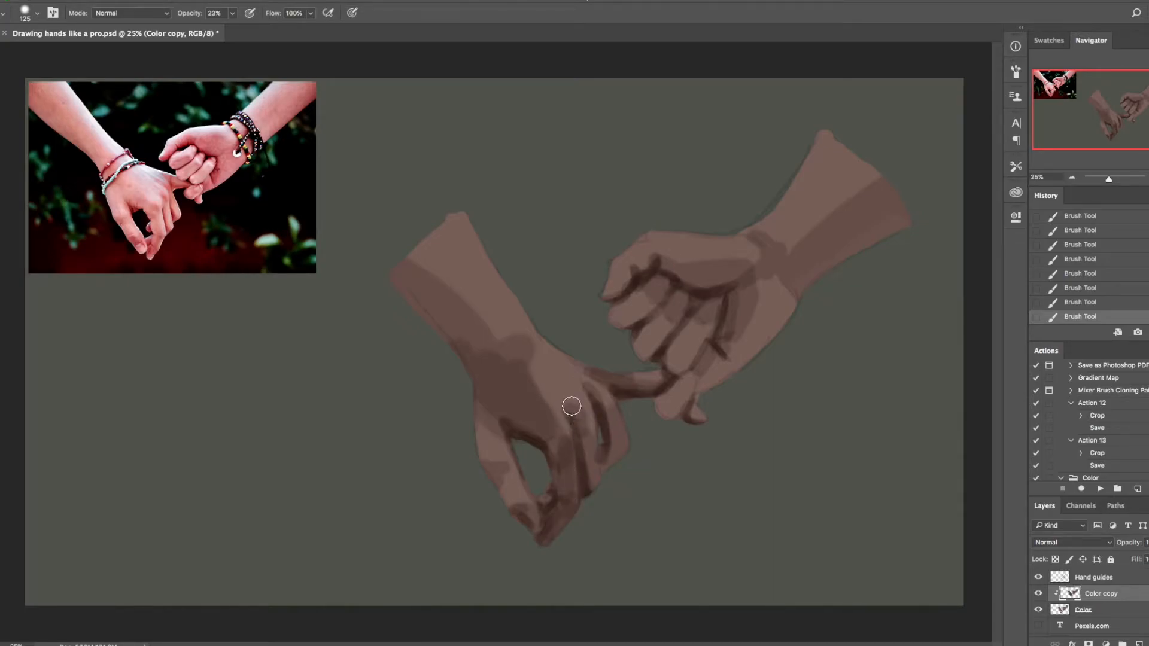
# Mix a warmer skin tone from the left hand's colour and tint the knuckles, fingers and right arm's edges
pyautogui.keyDown('alt'); pyautogui.click(549, 357); pyautogui.keyUp('alt')
pyautogui.click(0, 413)
pyautogui.click(118, 332)
pyautogui.click(198, 287)
pyautogui.click(333, 271)
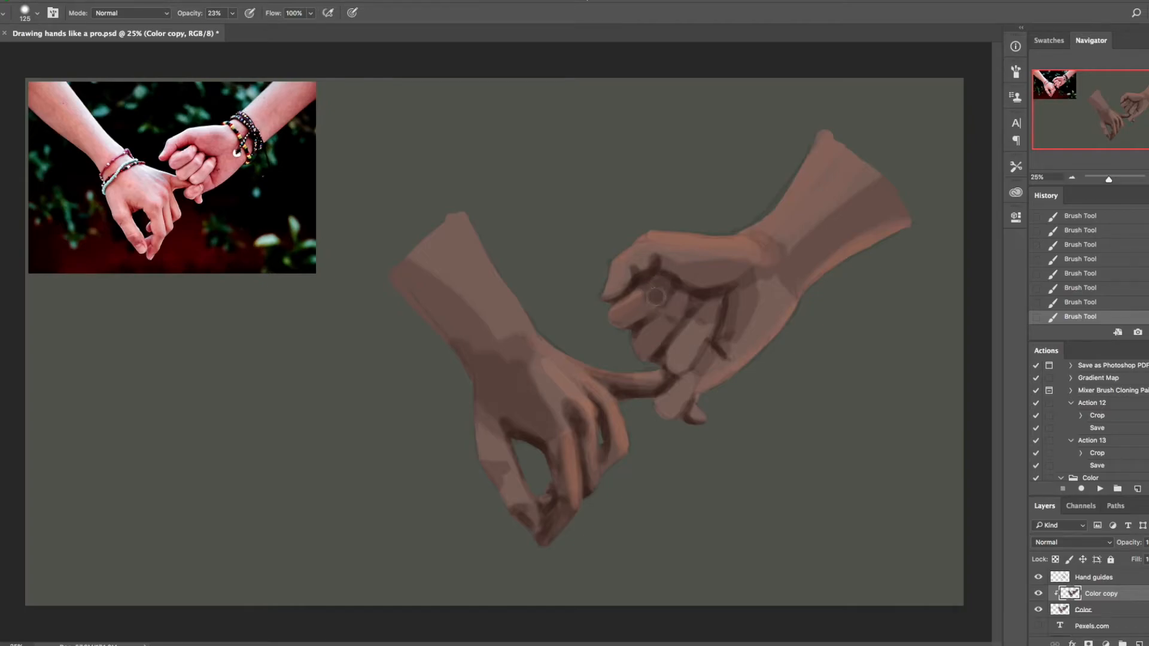
# Deepen the shading on the right hand's curled fingers and warm the lit side of the left forearm with a 250 px brush
pyautogui.moveTo(698, 322); pyautogui.dragTo(708, 318)
pyautogui.moveTo(701, 380); pyautogui.dragTo(708, 359)
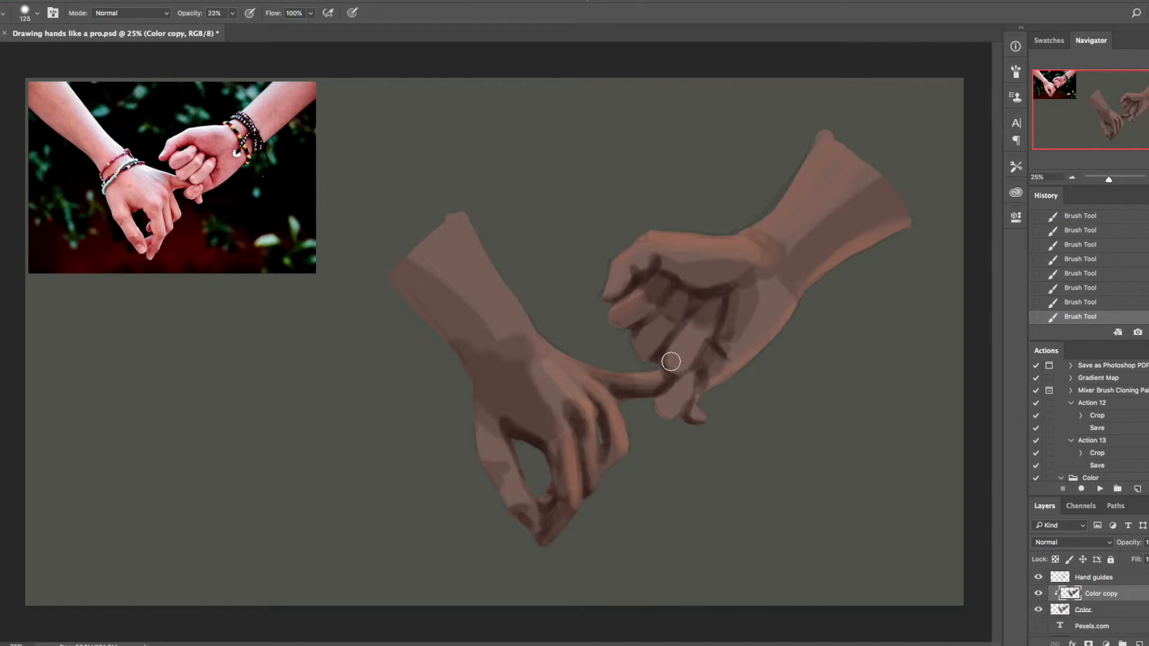
pyautogui.press(']')
pyautogui.press(']')
pyautogui.press(']')
pyautogui.press(']')
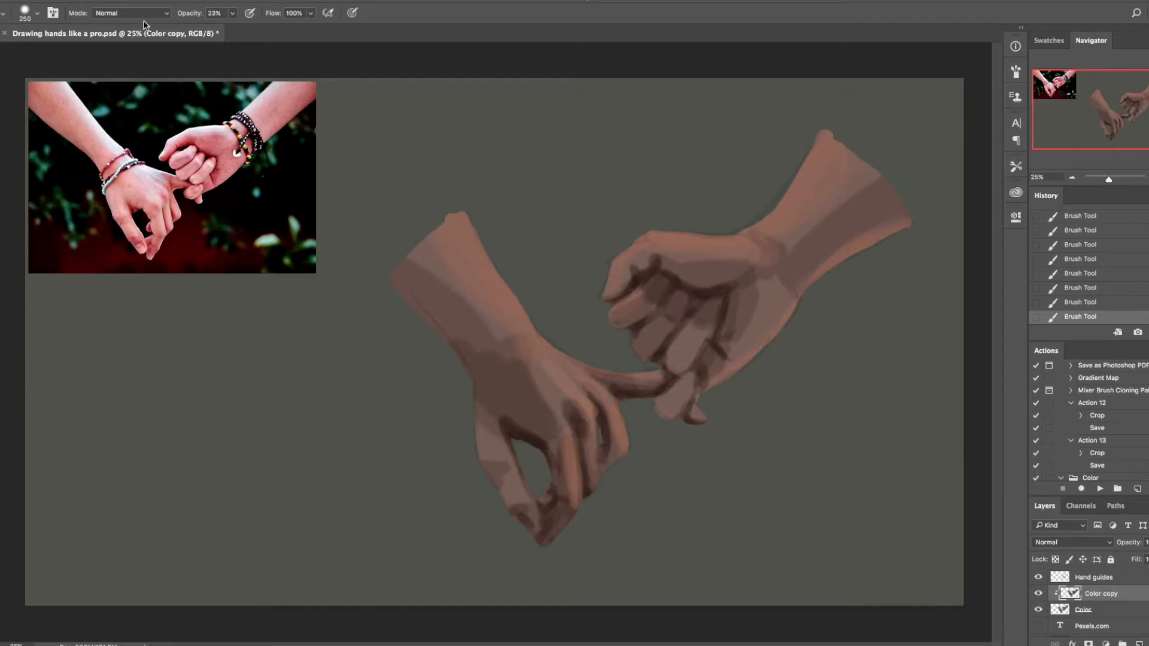
# Switch the brush to Overlay mode and pick a bright yellow-green foreground colour
pyautogui.click(167, 15)
pyautogui.click(156, 168)
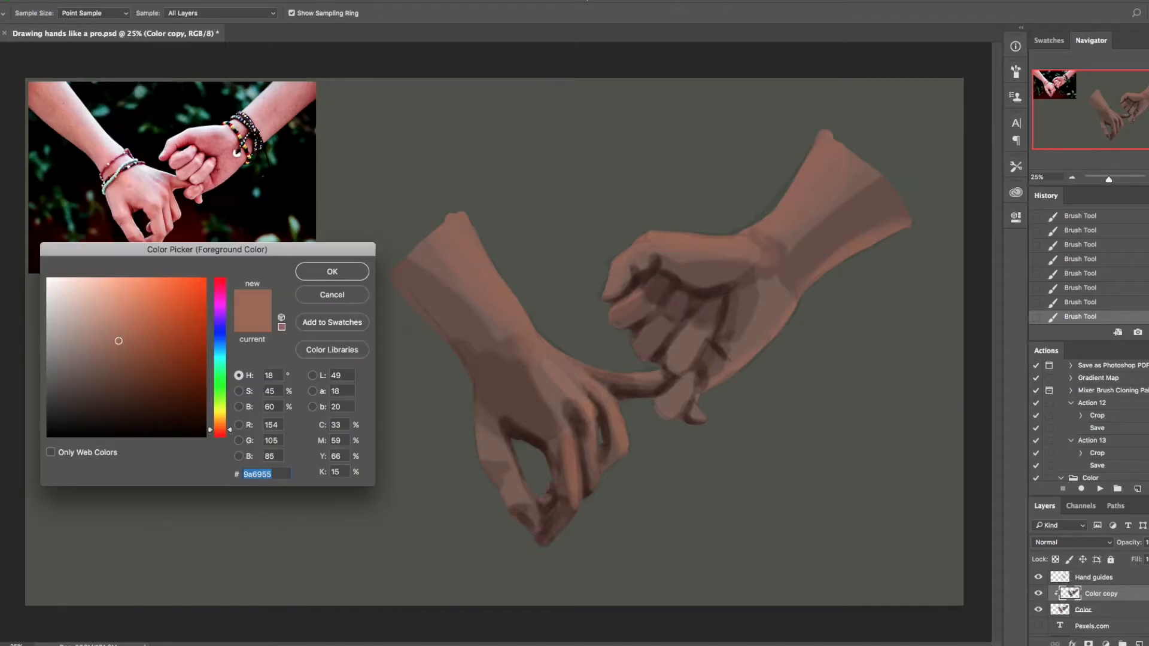
pyautogui.click(218, 356)
pyautogui.click(108, 293)
pyautogui.click(314, 274)
pyautogui.click(220, 396)
pyautogui.click(133, 298)
pyautogui.click(334, 271)
# Glaze Overlay tints over both hands' lit areas at 9% brush opacity, varying the brush size up to 200 px, and hide the hand guides
pyautogui.click(232, 14)
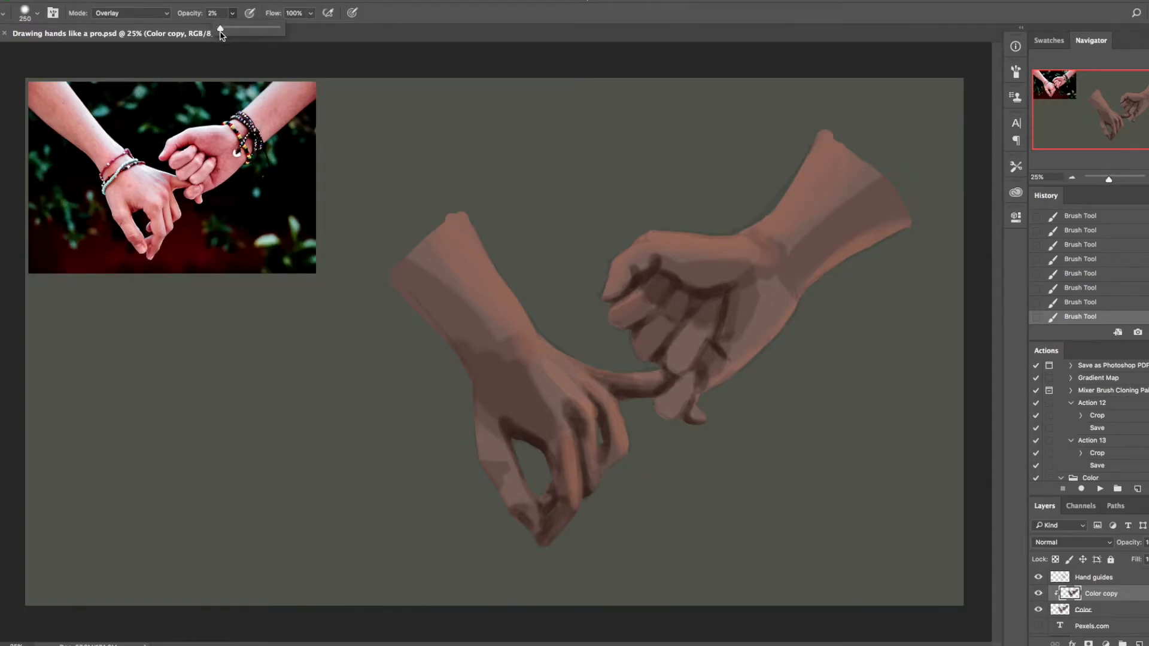
pyautogui.moveTo(224, 31); pyautogui.dragTo(226, 31)
pyautogui.click(476, 277)
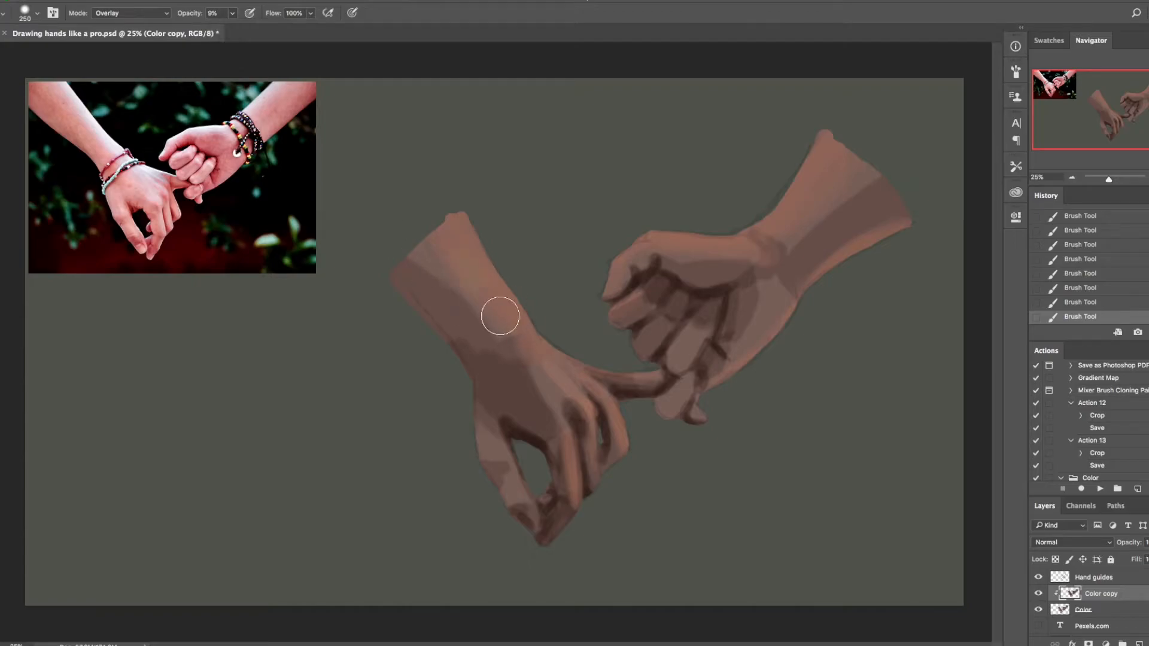
pyautogui.press('[')
pyautogui.press('[')
pyautogui.press('[')
pyautogui.press('[')
pyautogui.press(']')
pyautogui.press(']')
pyautogui.press(']')
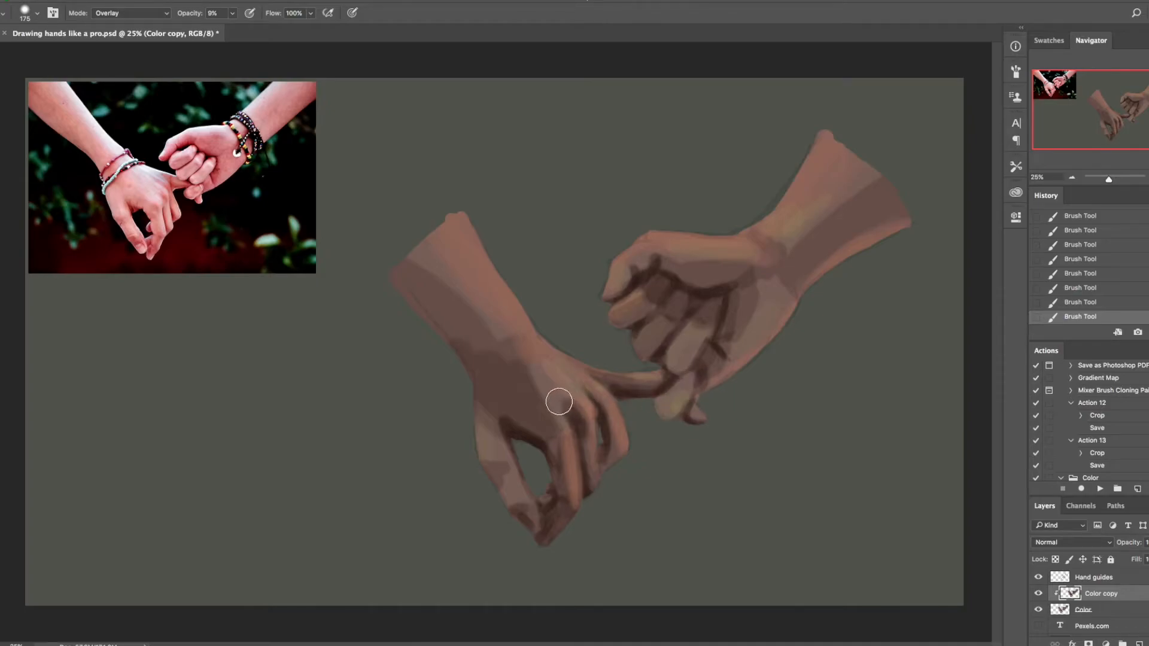
pyautogui.press(']')
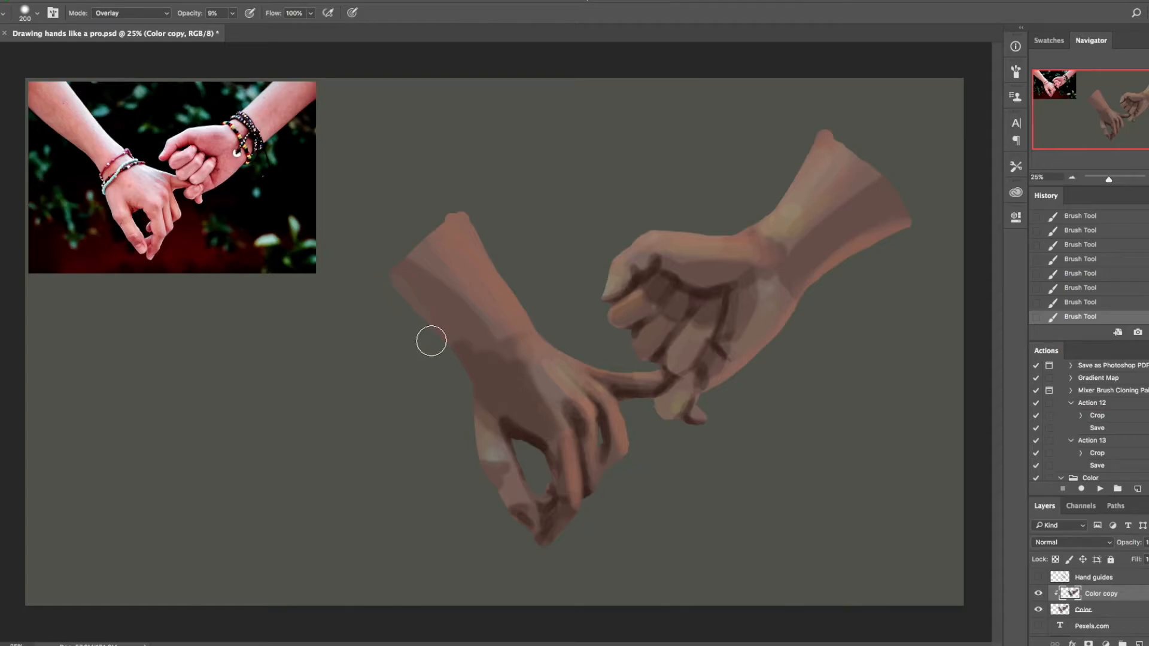
# Return the brush to Normal mode at 21% opacity and mix a dark reddish brown from the right hand's crease colour
pyautogui.click(139, 13)
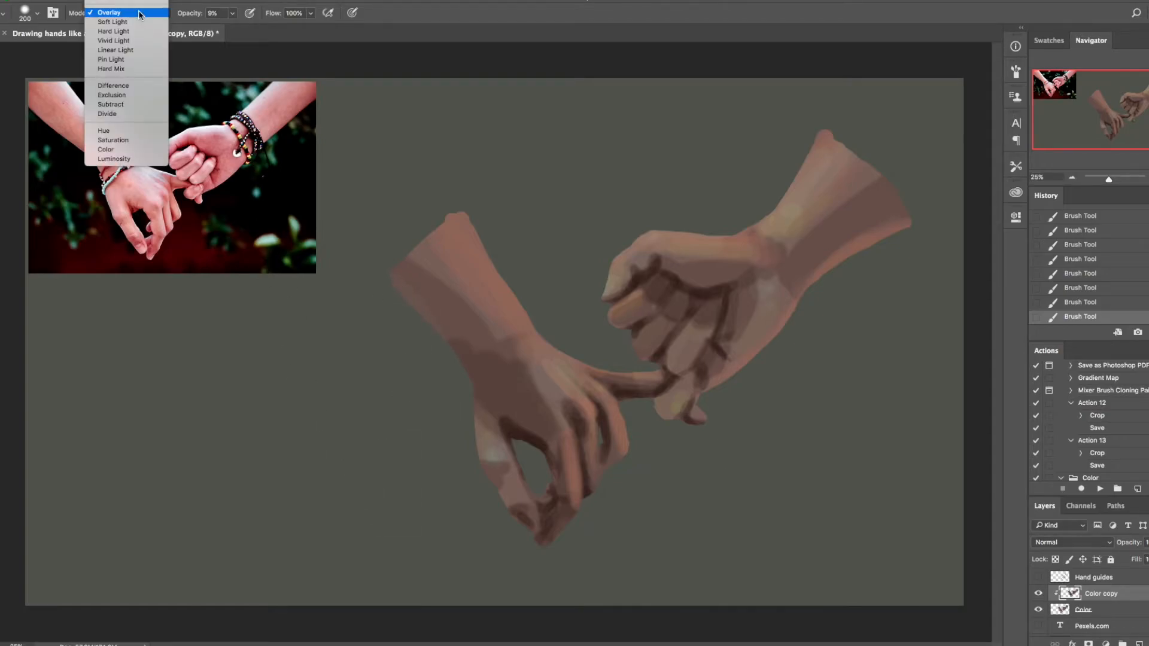
pyautogui.click(109, 0)
pyautogui.click(233, 13)
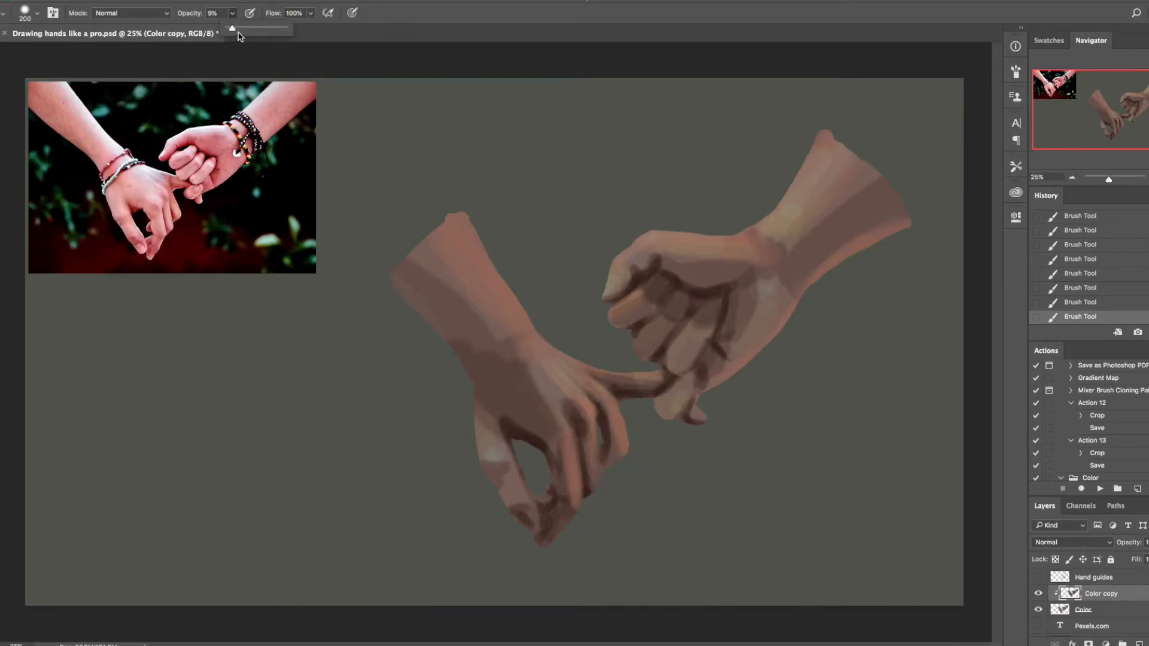
pyautogui.moveTo(241, 29); pyautogui.dragTo(239, 29)
pyautogui.click(727, 318)
pyautogui.click(1, 433)
pyautogui.click(135, 408)
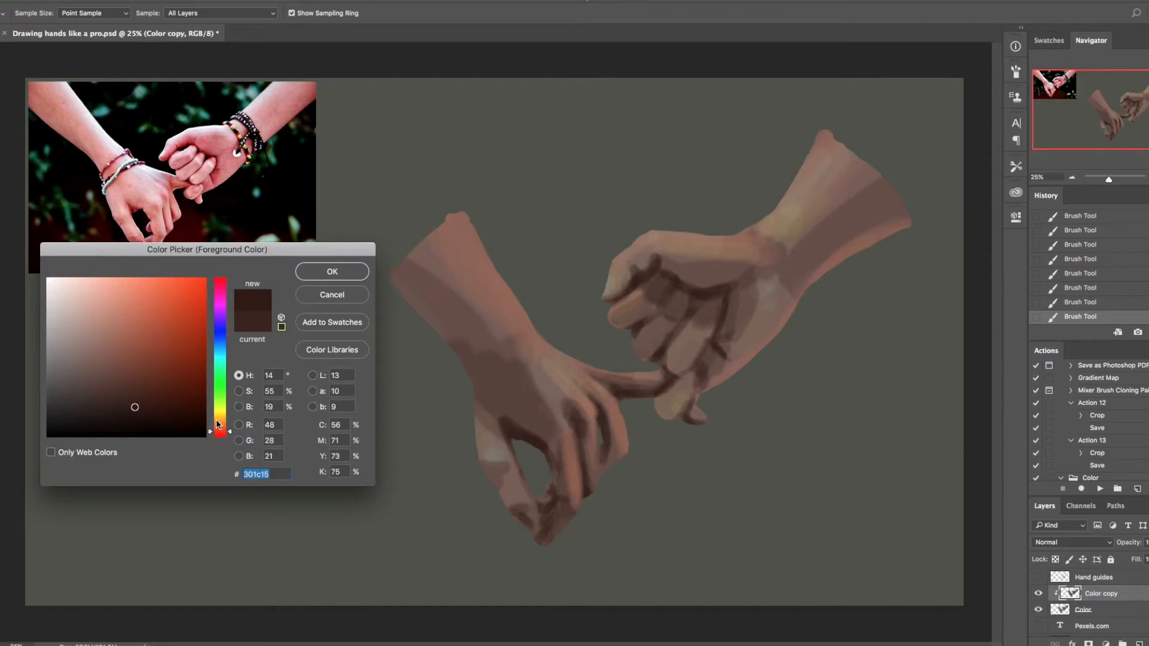
pyautogui.click(149, 402)
pyautogui.press('Return')
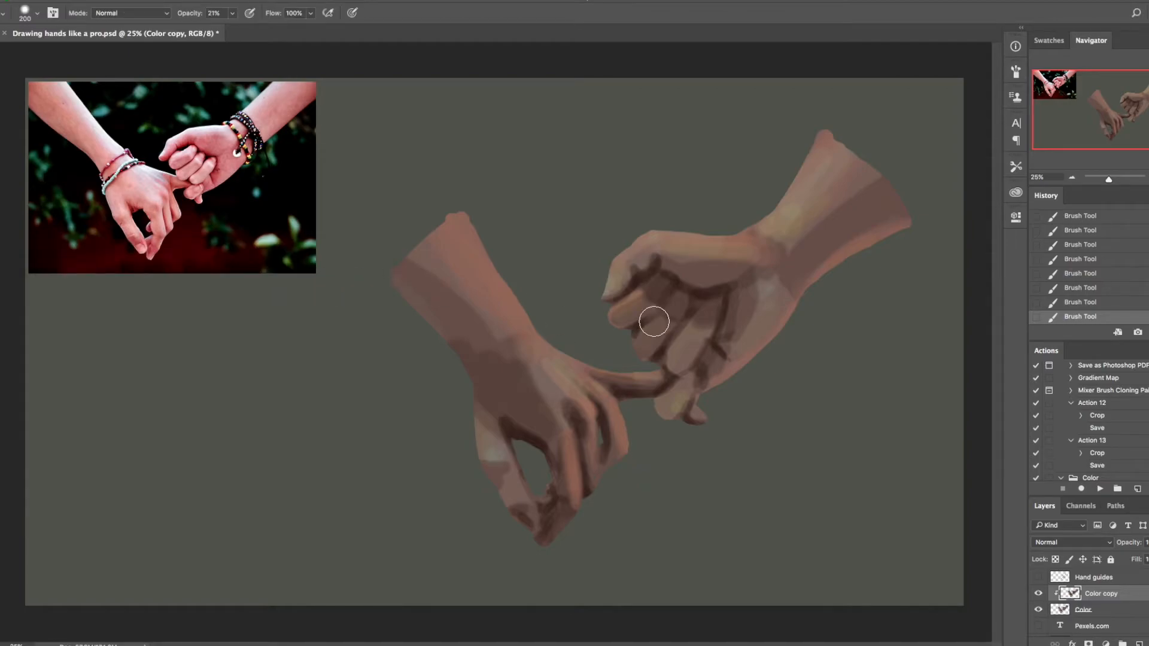
# Darken the shadows between the right hand's curled fingers and around its little finger with a 70 px brush
pyautogui.press('[')
pyautogui.press('[')
pyautogui.press('[')
pyautogui.moveTo(677, 416); pyautogui.dragTo(668, 417)
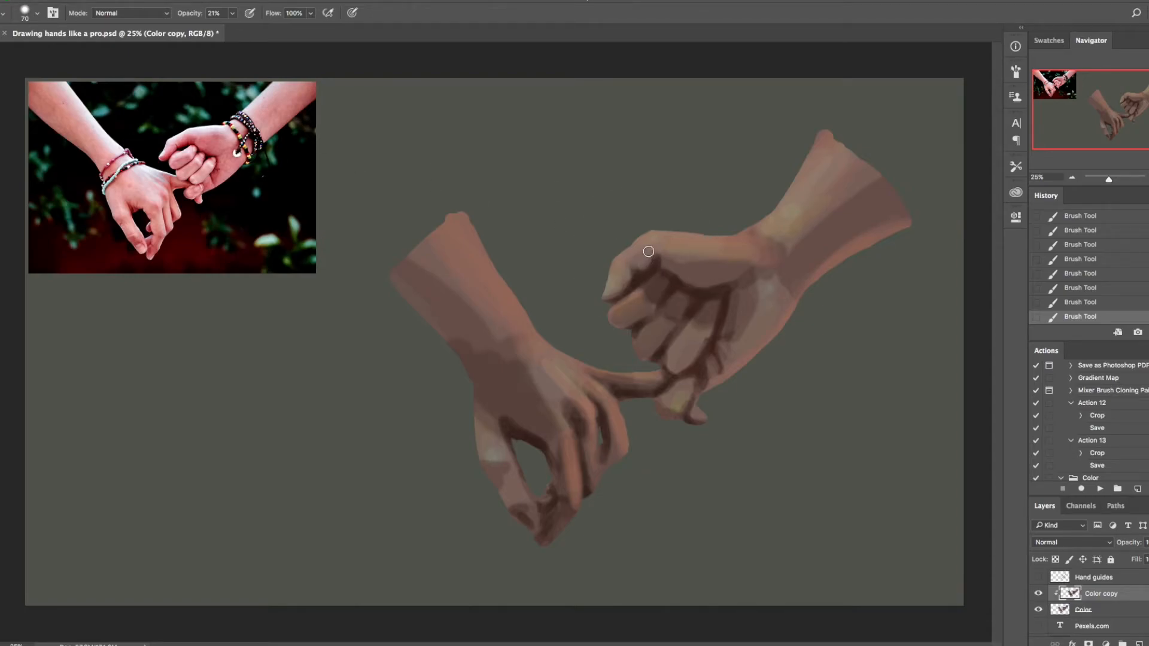
# Mix the very dark brown 220c08 and deepen the right hand's finger creases and the left thumb gap's edge at 40 px
pyautogui.keyDown('alt'); pyautogui.click(664, 263); pyautogui.keyUp('alt')
pyautogui.click(2, 442)
pyautogui.moveTo(230, 432); pyautogui.dragTo(230, 434)
pyautogui.click(159, 404)
pyautogui.click(339, 273)
pyautogui.click(1, 442)
pyautogui.click(169, 415)
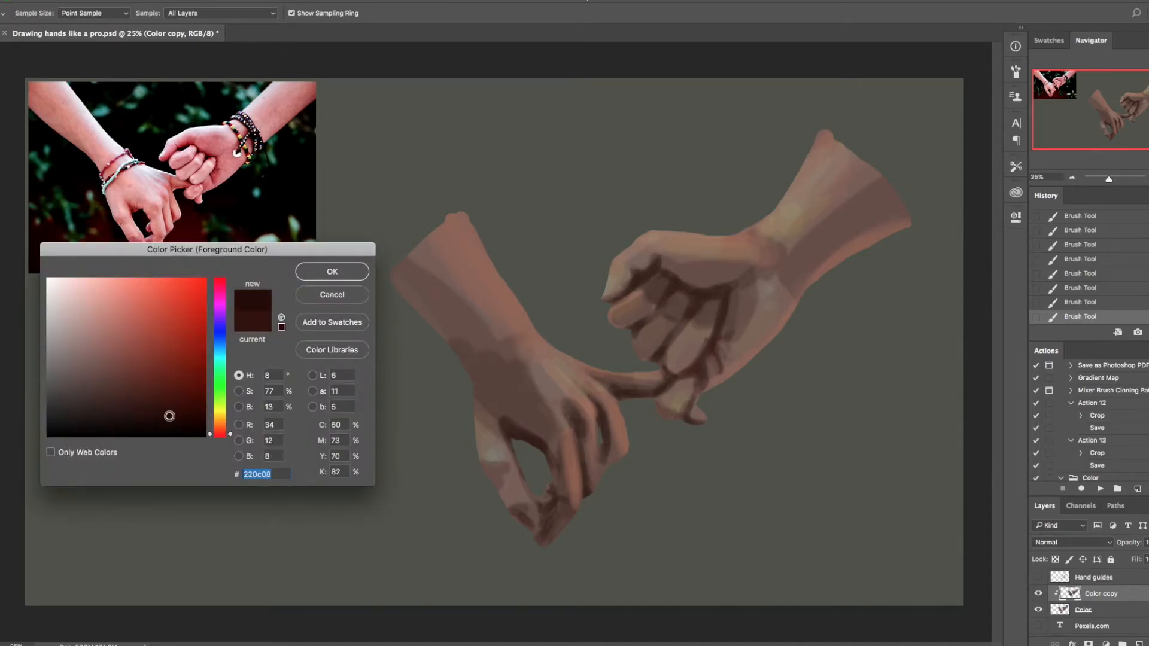
pyautogui.click(339, 273)
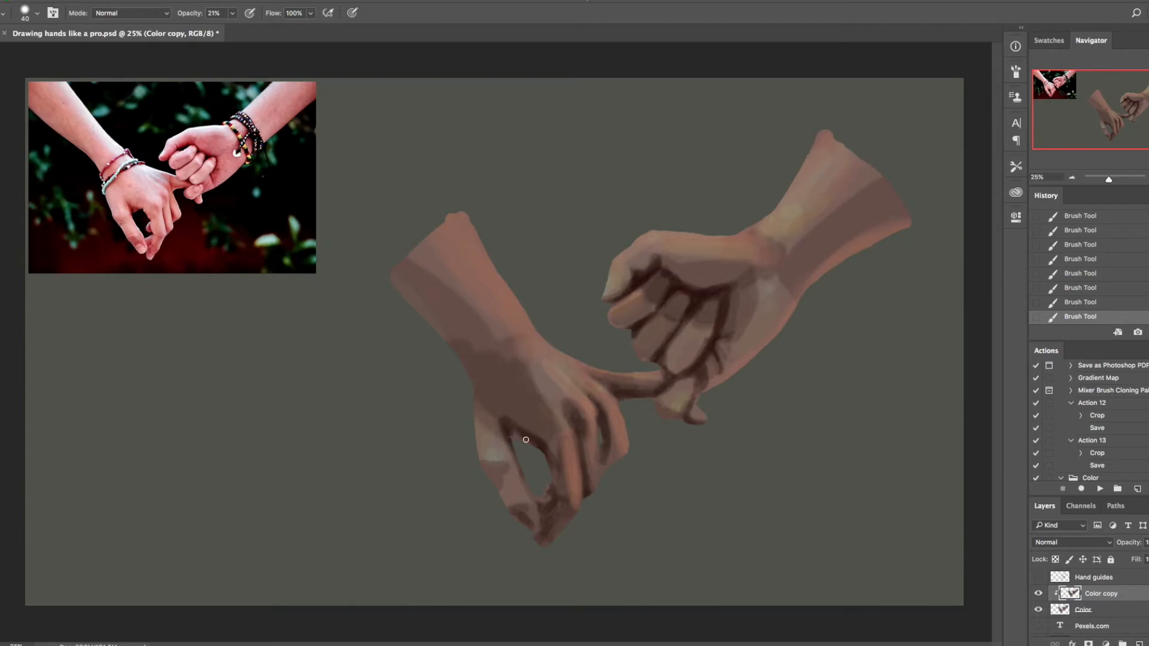
# Save the document and set the brush to 100% opacity for painting on the Color layer
pyautogui.hotkey('alt', '[')
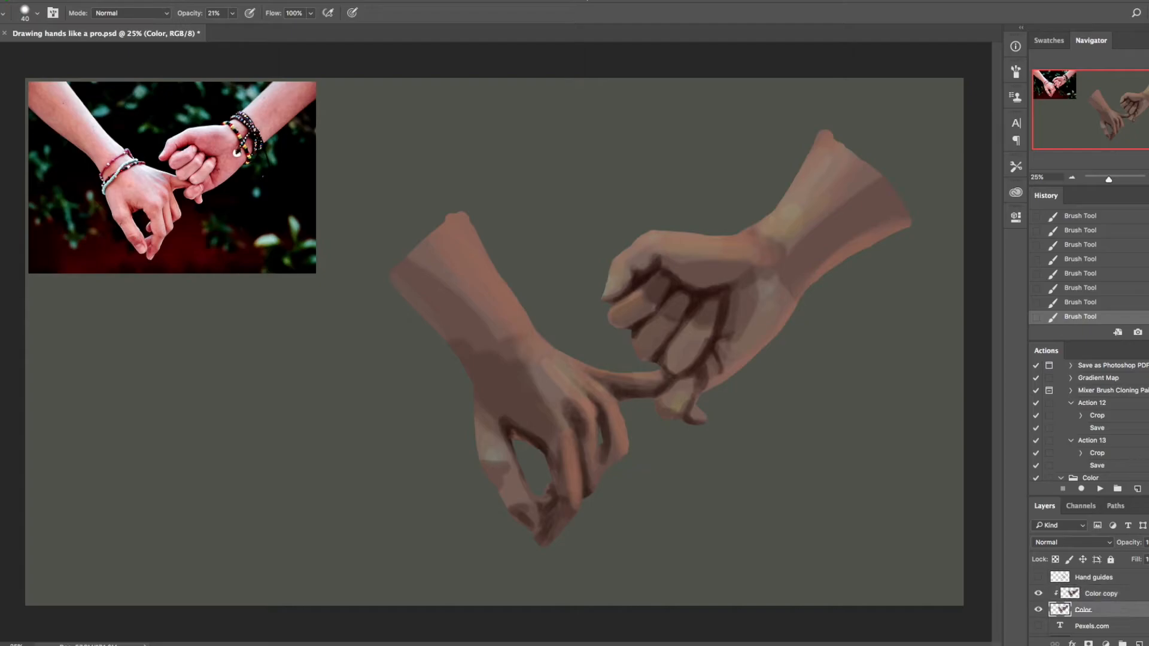
pyautogui.press('super+s')
pyautogui.click(234, 13)
pyautogui.moveTo(262, 33); pyautogui.dragTo(376, 13)
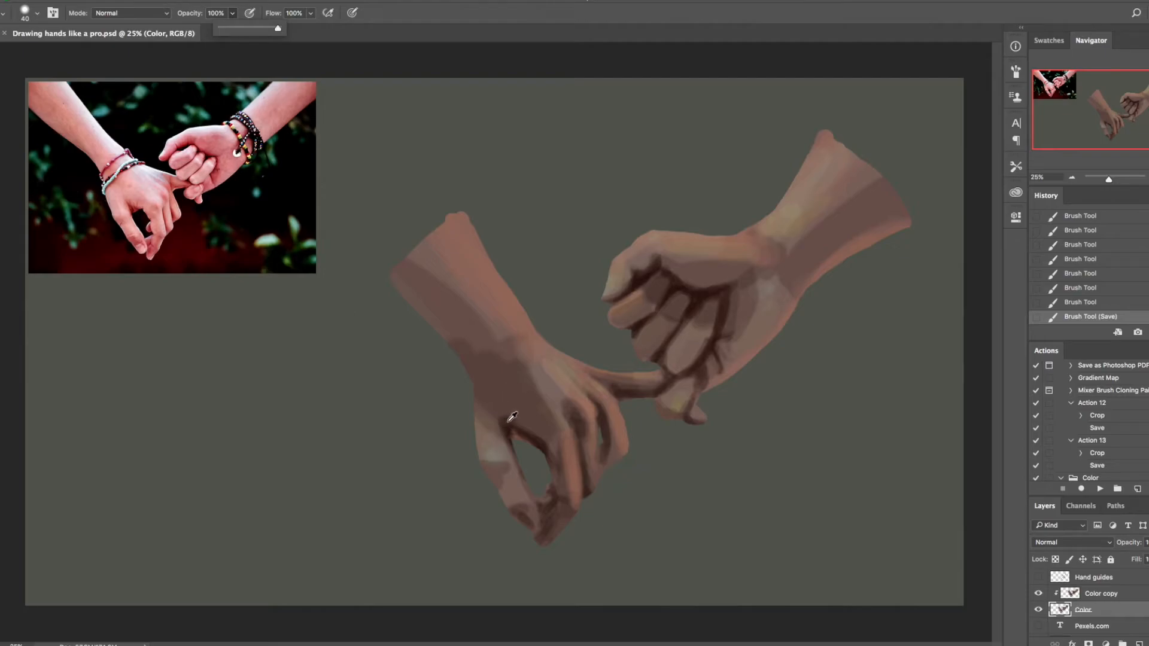
# Extend the left hand's silhouette outward from the wrist to the thumb, using a sampled shadow tone and a 100 px brush
pyautogui.click(456, 342)
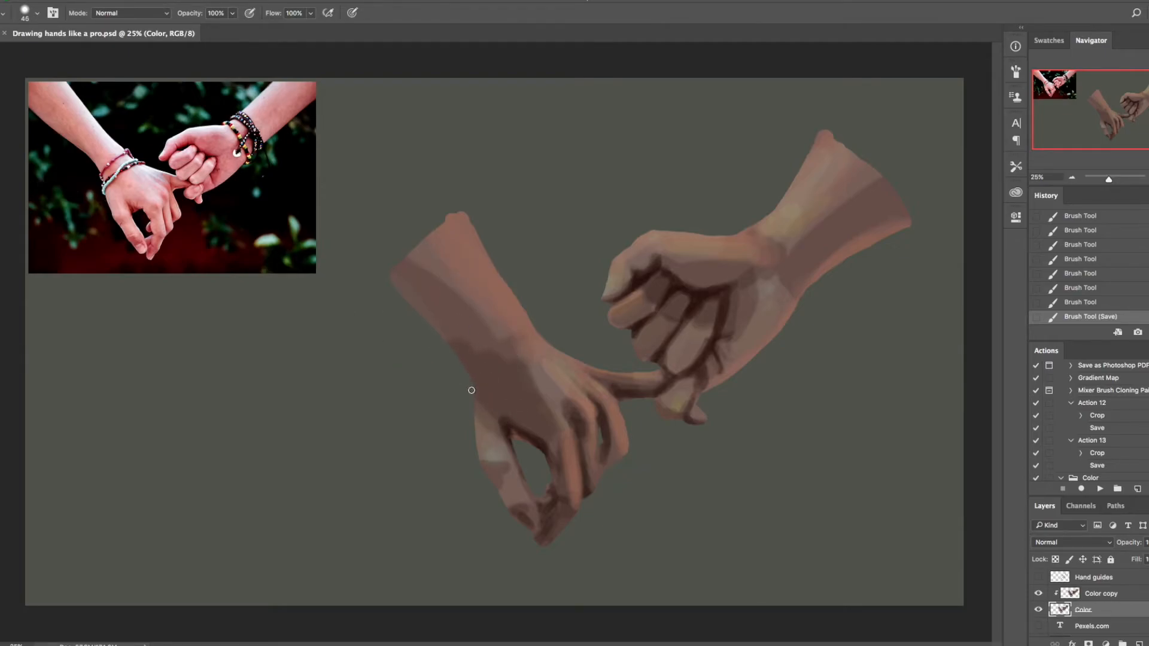
pyautogui.press(']')
pyautogui.press(']')
pyautogui.press(']')
pyautogui.press(']')
pyautogui.moveTo(482, 413)
pyautogui.mouseDown()
pyautogui.moveTo(443, 328)
pyautogui.moveTo(475, 436)
pyautogui.moveTo(475, 446)
pyautogui.mouseUp()
pyautogui.click(467, 415)
pyautogui.moveTo(476, 446); pyautogui.dragTo(487, 457)
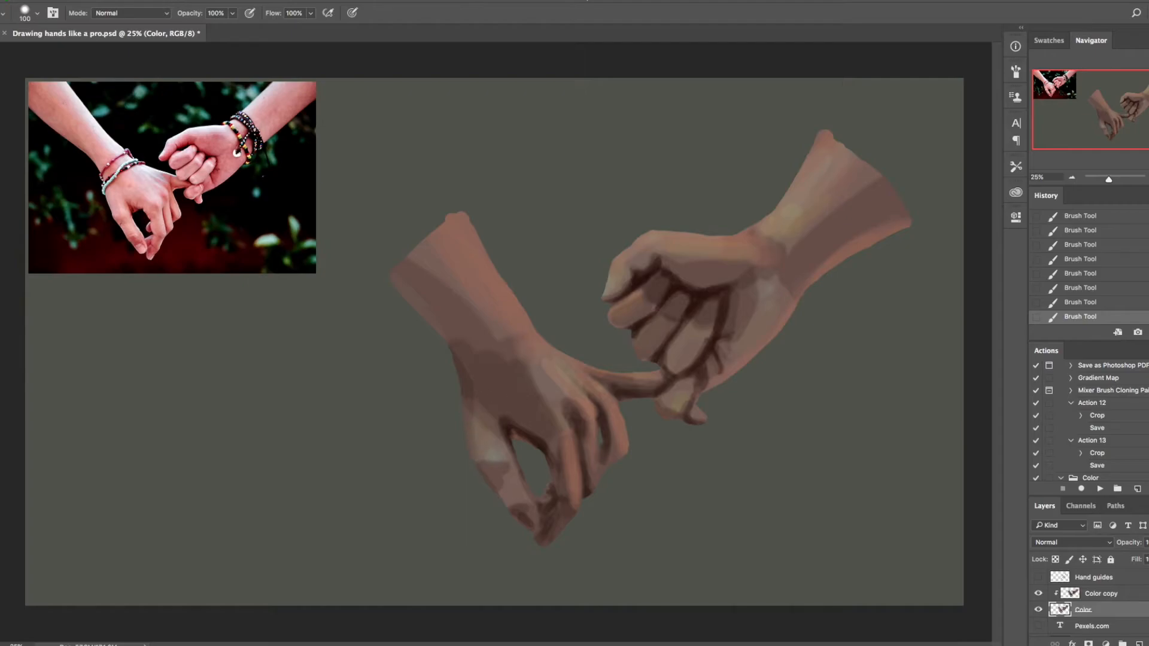
# Merge Color copy down into Color, duplicate the merged layer, and clip the duplicate to it
pyautogui.click(1039, 593)
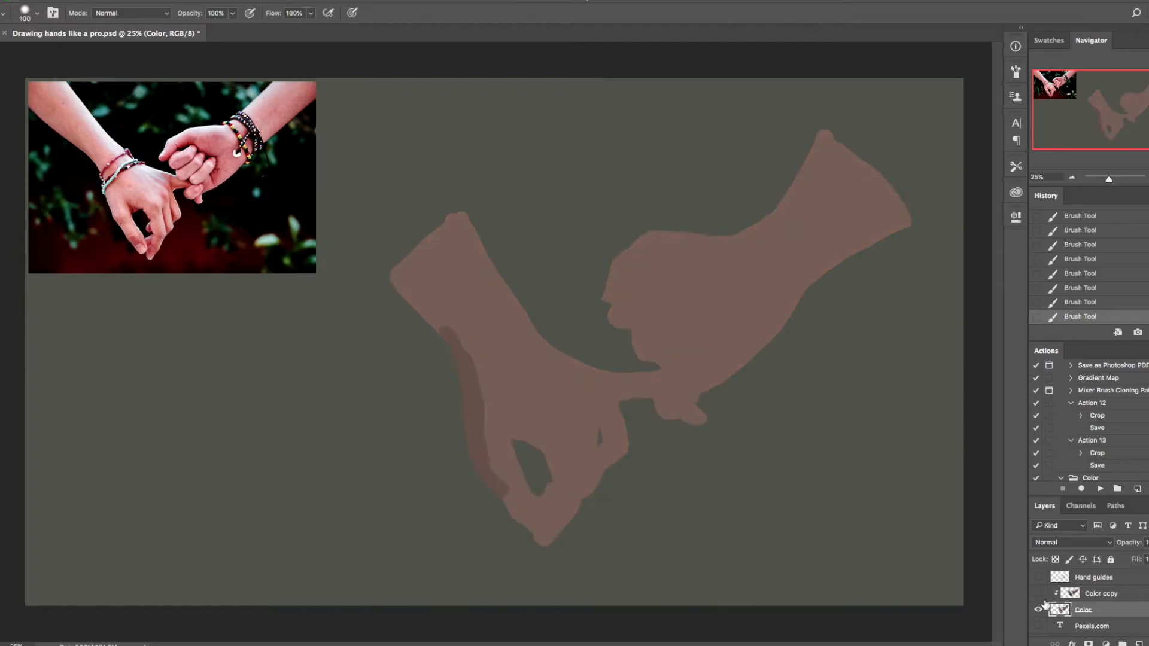
pyautogui.click(1039, 594)
pyautogui.click(1108, 594)
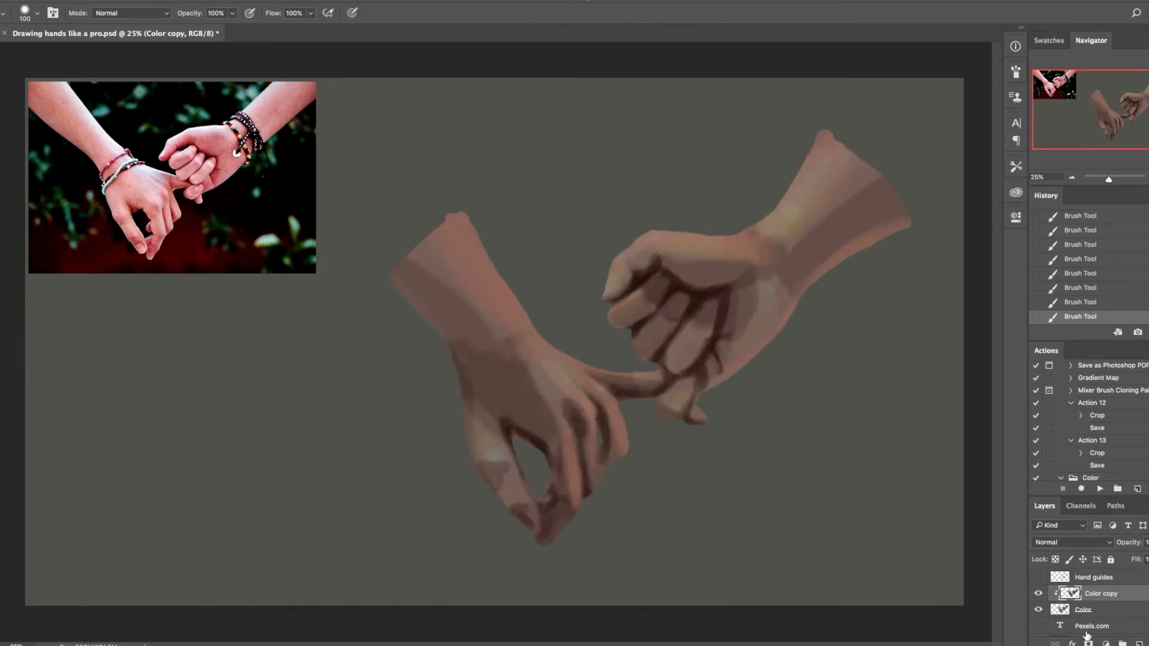
pyautogui.press('super+e')
pyautogui.rightClick(1092, 594)
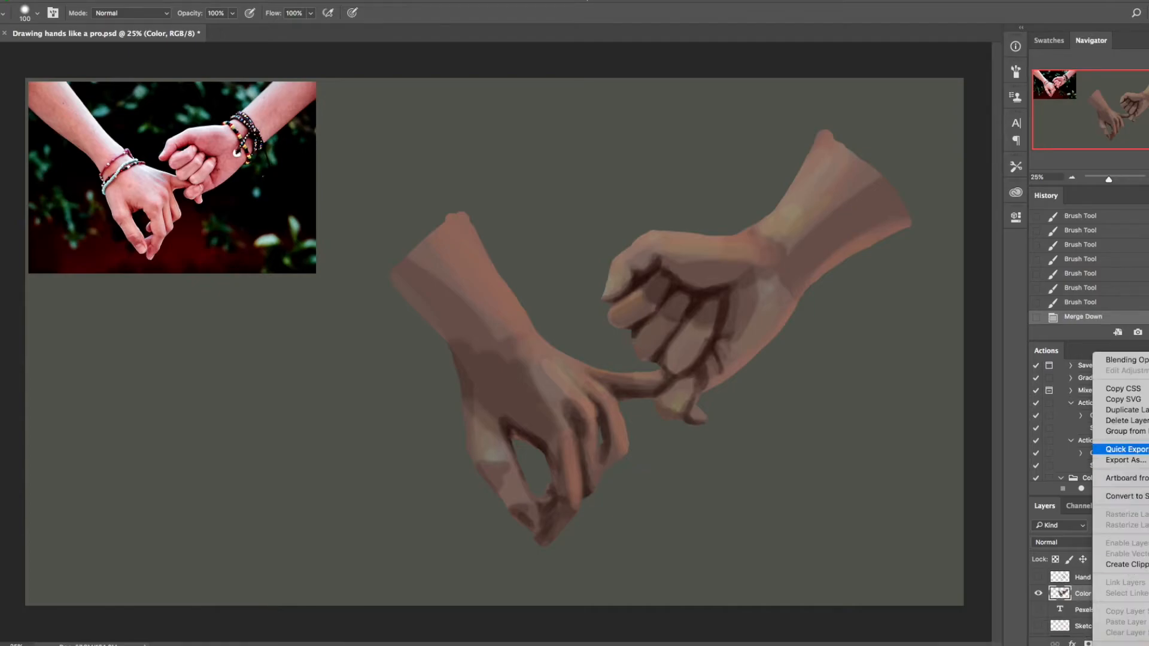
pyautogui.click(1125, 410)
pyautogui.rightClick(1097, 594)
pyautogui.click(1144, 565)
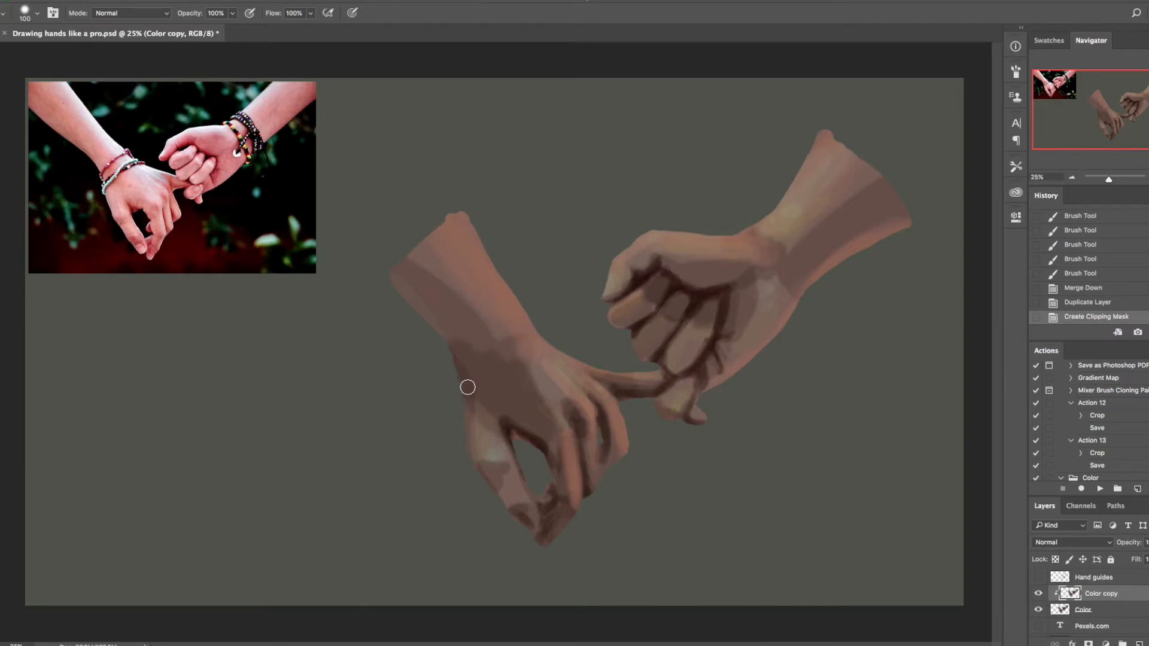
# Fill out the left thumb's outer contour on the Color layer with the 100 px brush
pyautogui.hotkey('alt', '[')
pyautogui.moveTo(467, 404); pyautogui.dragTo(479, 464)
pyautogui.moveTo(479, 464); pyautogui.dragTo(497, 483)
pyautogui.moveTo(496, 481)
pyautogui.mouseDown()
pyautogui.moveTo(502, 491)
pyautogui.moveTo(474, 448)
pyautogui.mouseUp()
pyautogui.moveTo(479, 467); pyautogui.dragTo(511, 500)
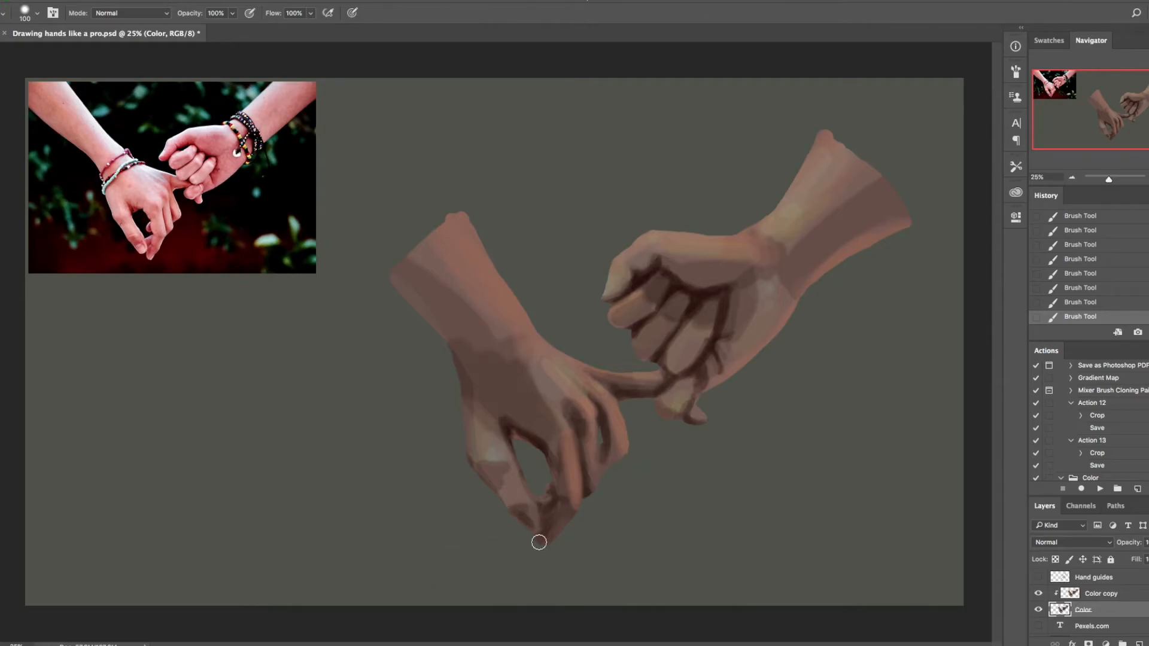
# Erase the excess along the left hand's outer wrist edge with a 60 px eraser
pyautogui.press('e')
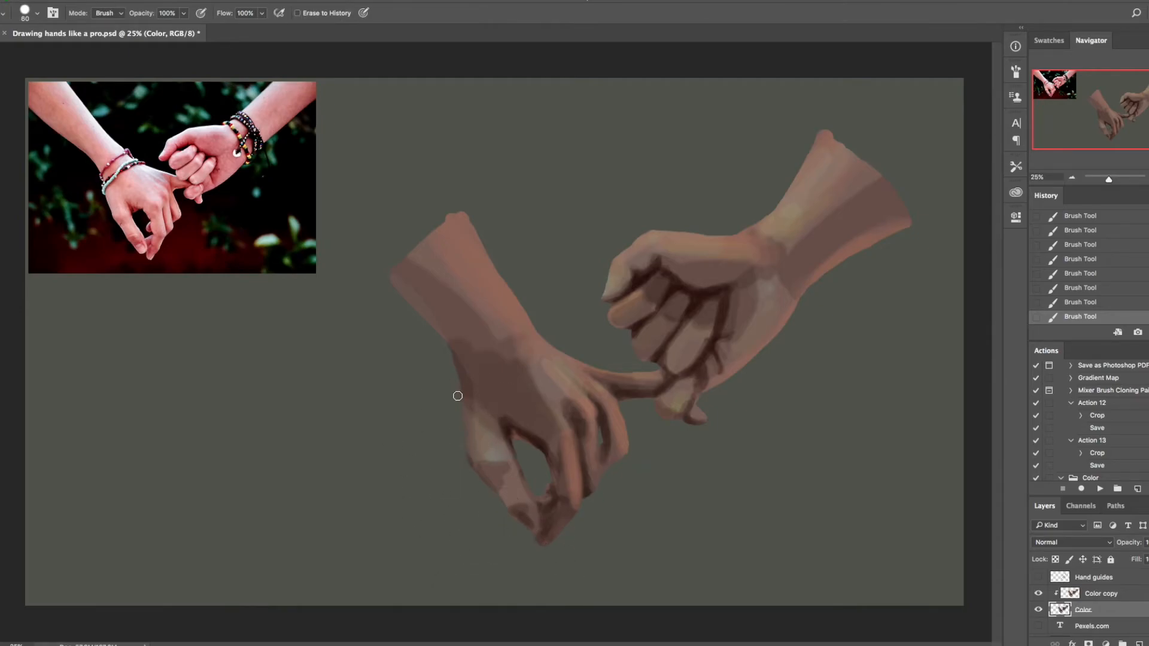
pyautogui.moveTo(448, 357); pyautogui.dragTo(458, 398)
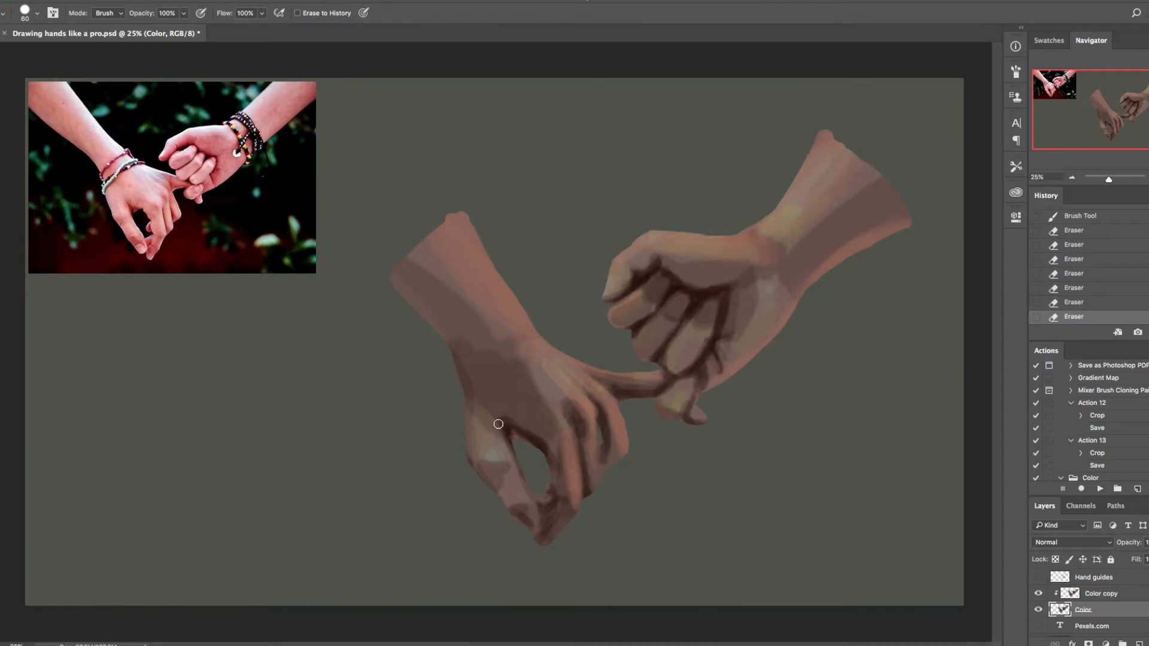
pyautogui.moveTo(444, 350); pyautogui.dragTo(449, 359)
# Blend sampled skin tones into the left thumb's base and hand edge on Color copy at 25% brush opacity
pyautogui.click(1115, 594)
pyautogui.press('b')
pyautogui.keyDown('alt'); pyautogui.click(508, 422); pyautogui.keyUp('alt')
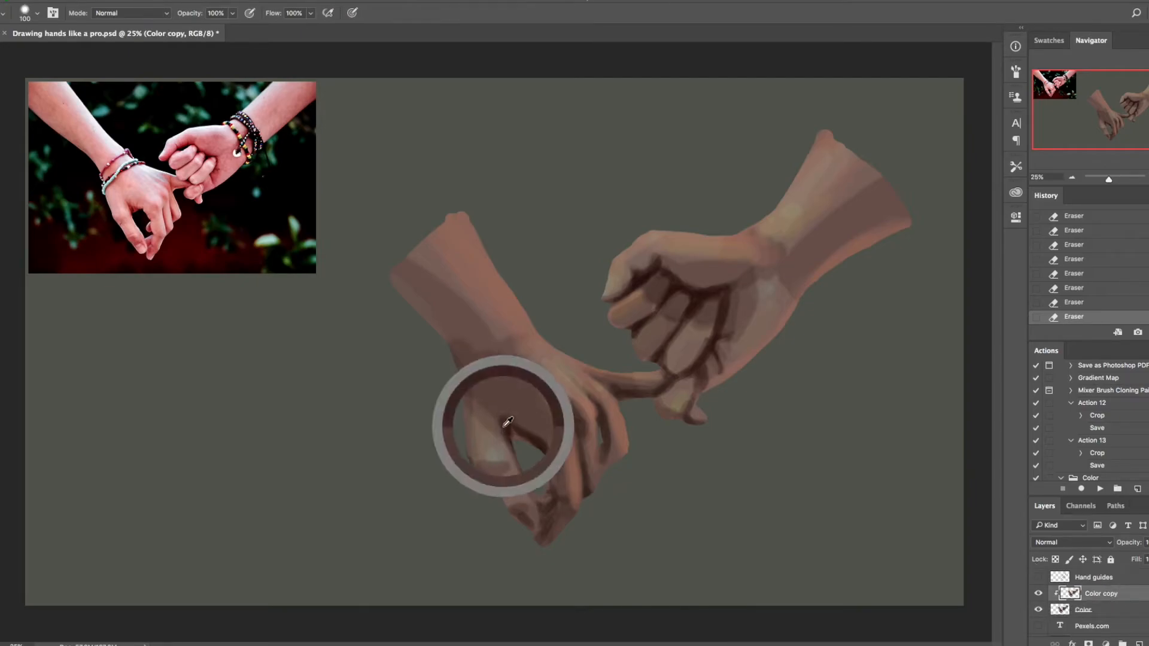
pyautogui.moveTo(231, 13); pyautogui.dragTo(188, 29)
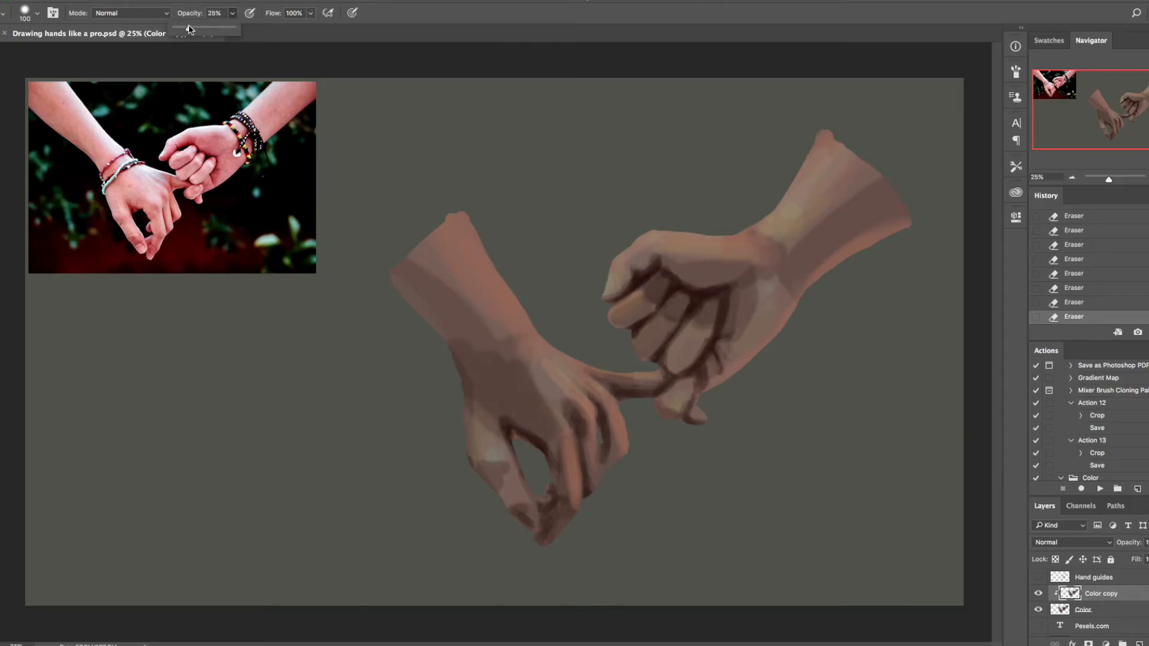
pyautogui.keyDown('alt'); pyautogui.click(484, 413); pyautogui.keyUp('alt')
pyautogui.moveTo(482, 443); pyautogui.dragTo(478, 443)
pyautogui.moveTo(477, 440); pyautogui.dragTo(467, 371)
pyautogui.moveTo(473, 413); pyautogui.dragTo(471, 389)
pyautogui.moveTo(474, 401)
pyautogui.mouseDown()
pyautogui.moveTo(484, 427)
pyautogui.moveTo(479, 407)
pyautogui.mouseUp()
pyautogui.keyDown('alt'); pyautogui.click(494, 410); pyautogui.keyUp('alt')
pyautogui.moveTo(484, 430)
pyautogui.mouseDown()
pyautogui.moveTo(480, 413)
pyautogui.moveTo(491, 426)
pyautogui.mouseUp()
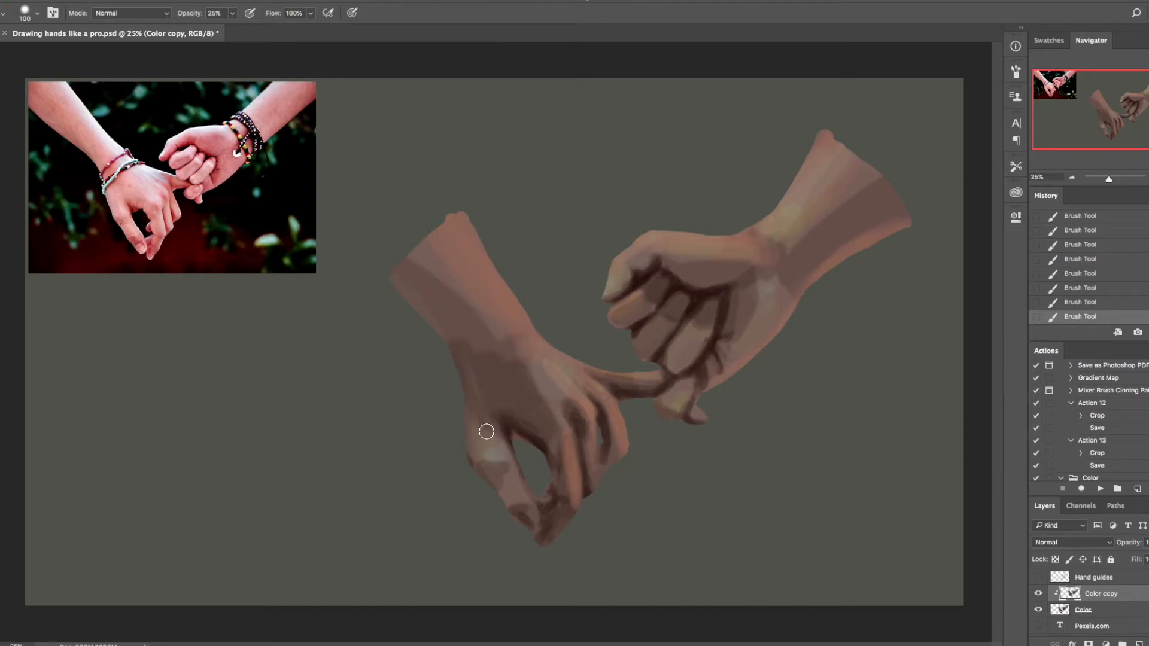
# Trim the left thumb's outer edge on the Color layer with the 60 px eraser
pyautogui.click(1117, 616)
pyautogui.press('e')
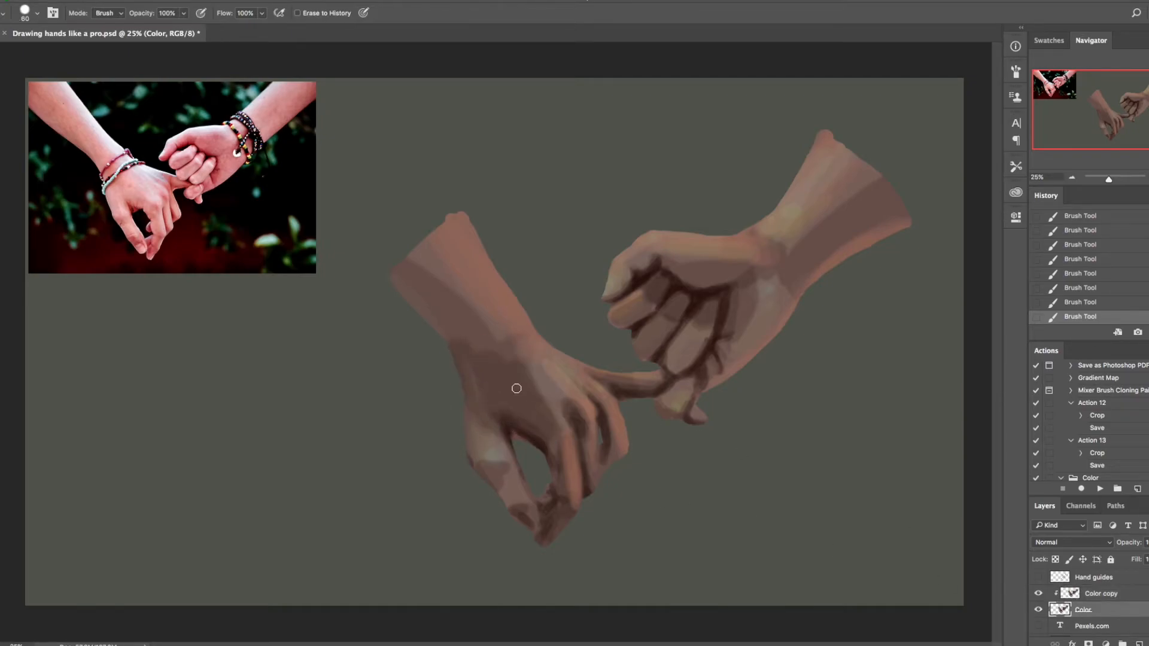
pyautogui.moveTo(468, 470)
pyautogui.mouseDown()
pyautogui.moveTo(462, 439)
pyautogui.moveTo(470, 483)
pyautogui.moveTo(457, 418)
pyautogui.moveTo(473, 492)
pyautogui.moveTo(458, 413)
pyautogui.mouseUp()
# Soften the shading over the left thumb's base and knuckle on the Color copy layer
pyautogui.click(1102, 593)
pyautogui.press('b')
pyautogui.moveTo(492, 458)
pyautogui.mouseDown()
pyautogui.moveTo(479, 465)
pyautogui.moveTo(480, 420)
pyautogui.mouseUp()
pyautogui.moveTo(480, 420)
pyautogui.mouseDown()
pyautogui.moveTo(483, 439)
pyautogui.moveTo(481, 428)
pyautogui.mouseUp()
pyautogui.moveTo(480, 427); pyautogui.dragTo(479, 443)
# Erase along the left thumb's outer edge and repaint the shading below its knuckle on Color copy
pyautogui.press('e')
pyautogui.moveTo(468, 442)
pyautogui.mouseDown()
pyautogui.moveTo(466, 424)
pyautogui.moveTo(462, 456)
pyautogui.moveTo(498, 484)
pyautogui.mouseUp()
pyautogui.click(1118, 609)
pyautogui.click(1101, 594)
pyautogui.press('b')
pyautogui.moveTo(494, 479); pyautogui.dragTo(513, 495)
# Erase the left thumb's inner side on the Color layer to widen the gap beside the index finger
pyautogui.click(1103, 610)
pyautogui.press('e')
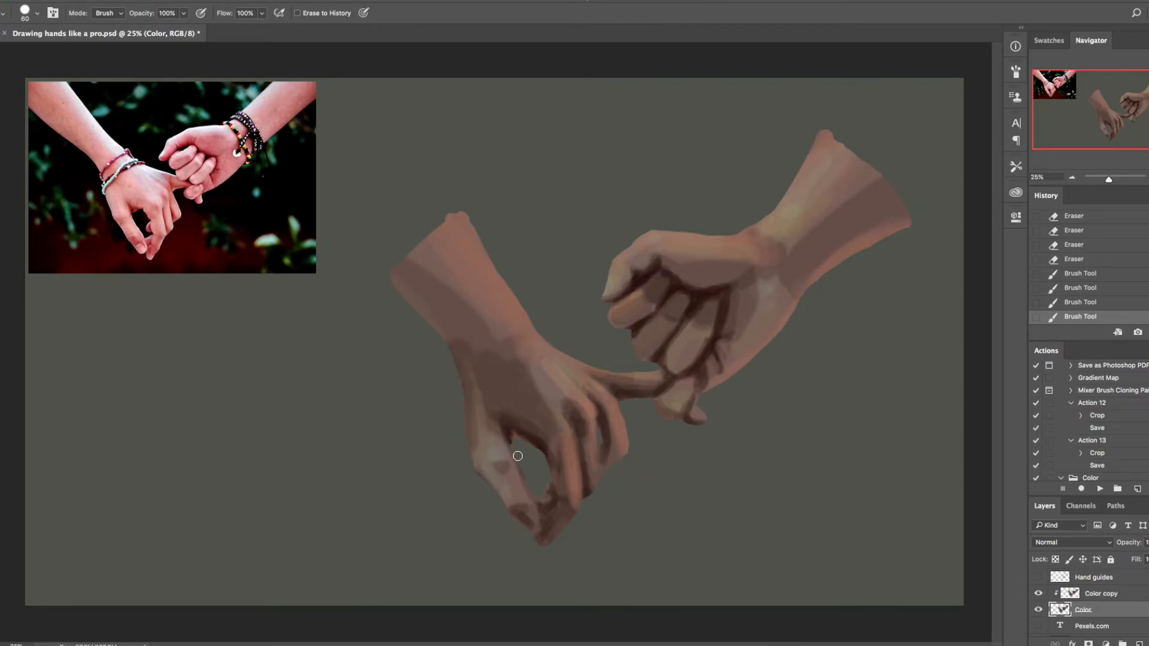
pyautogui.click(514, 443)
pyautogui.moveTo(518, 461)
pyautogui.mouseDown()
pyautogui.moveTo(527, 475)
pyautogui.moveTo(517, 456)
pyautogui.mouseUp()
# Paint the left thumb's inner side and knuckle on Color copy with tones sampled from the thumb
pyautogui.press('b')
pyautogui.hotkey('alt', ']')
pyautogui.moveTo(503, 441); pyautogui.dragTo(528, 497)
pyautogui.moveTo(507, 437)
pyautogui.mouseDown()
pyautogui.moveTo(475, 464)
pyautogui.moveTo(493, 470)
pyautogui.moveTo(487, 483)
pyautogui.moveTo(467, 461)
pyautogui.moveTo(500, 472)
pyautogui.moveTo(488, 449)
pyautogui.moveTo(506, 469)
pyautogui.mouseUp()
pyautogui.keyDown('alt'); pyautogui.click(488, 450); pyautogui.keyUp('alt')
pyautogui.keyDown('alt'); pyautogui.click(502, 479); pyautogui.keyUp('alt')
pyautogui.keyDown('alt'); pyautogui.click(488, 458); pyautogui.keyUp('alt')
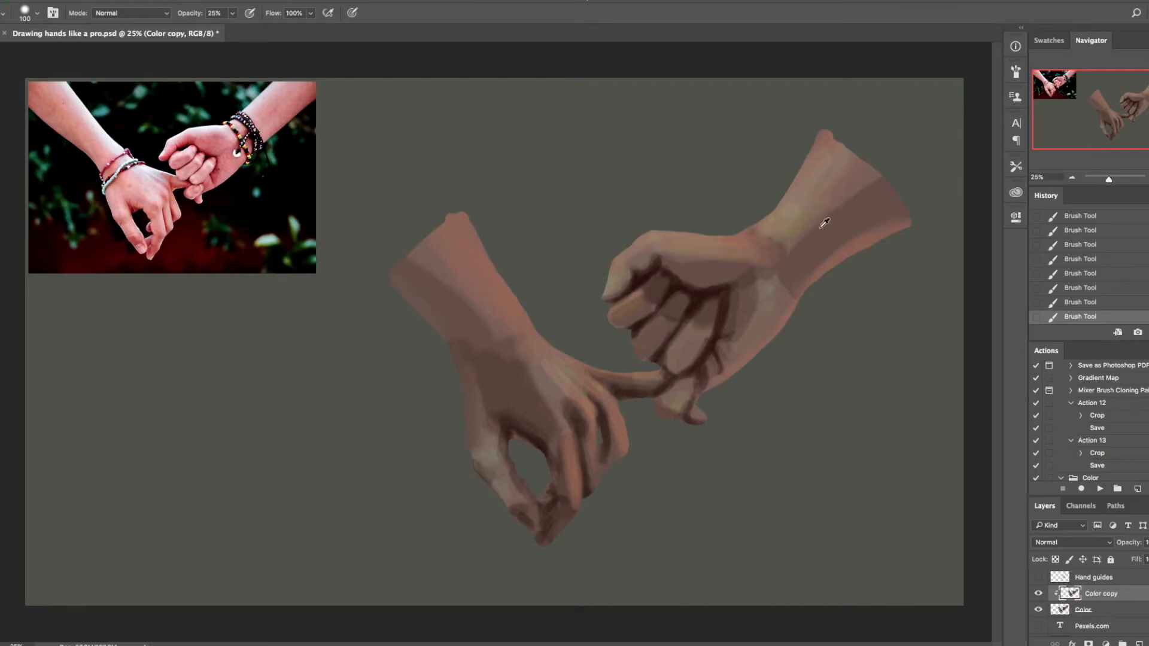
# Sample a skin tone from the right forearm and enlarge the brush to 200 px
pyautogui.keyDown('alt'); pyautogui.click(796, 201); pyautogui.keyUp('alt')
pyautogui.press(']')
pyautogui.press(']')
pyautogui.press(']')
pyautogui.press(']')
# Reshape the left wrist and outer hand contour on the Color layer with the eraser and 200 px brush, and save
pyautogui.click(1110, 613)
pyautogui.press('e')
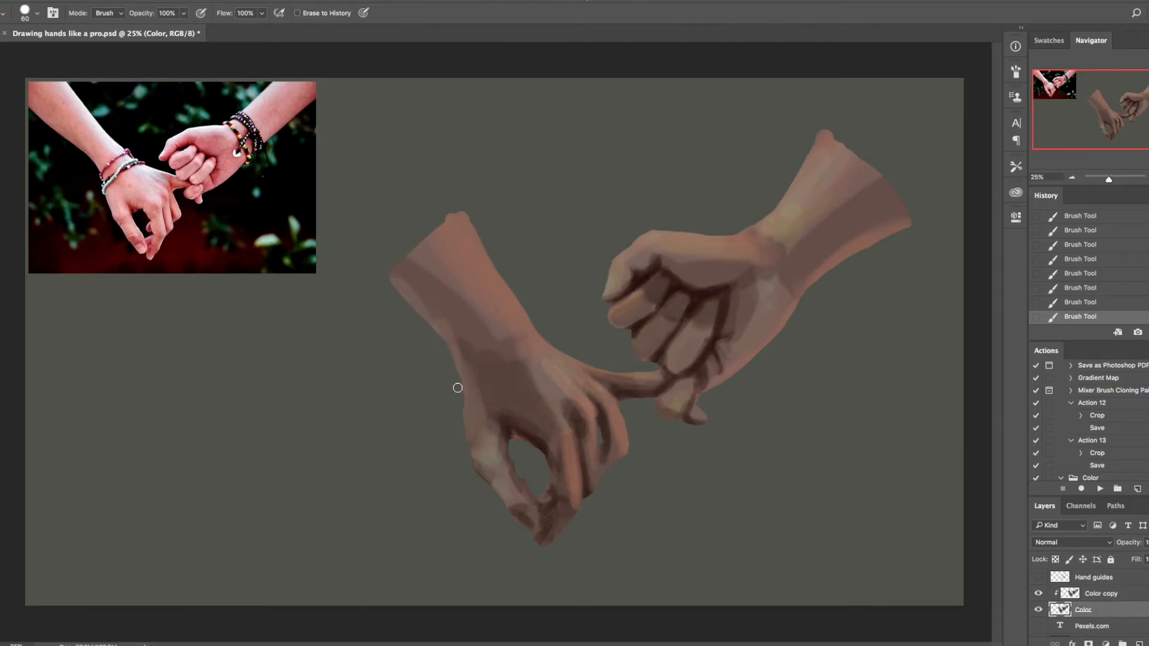
pyautogui.moveTo(458, 403); pyautogui.dragTo(466, 429)
pyautogui.press('b')
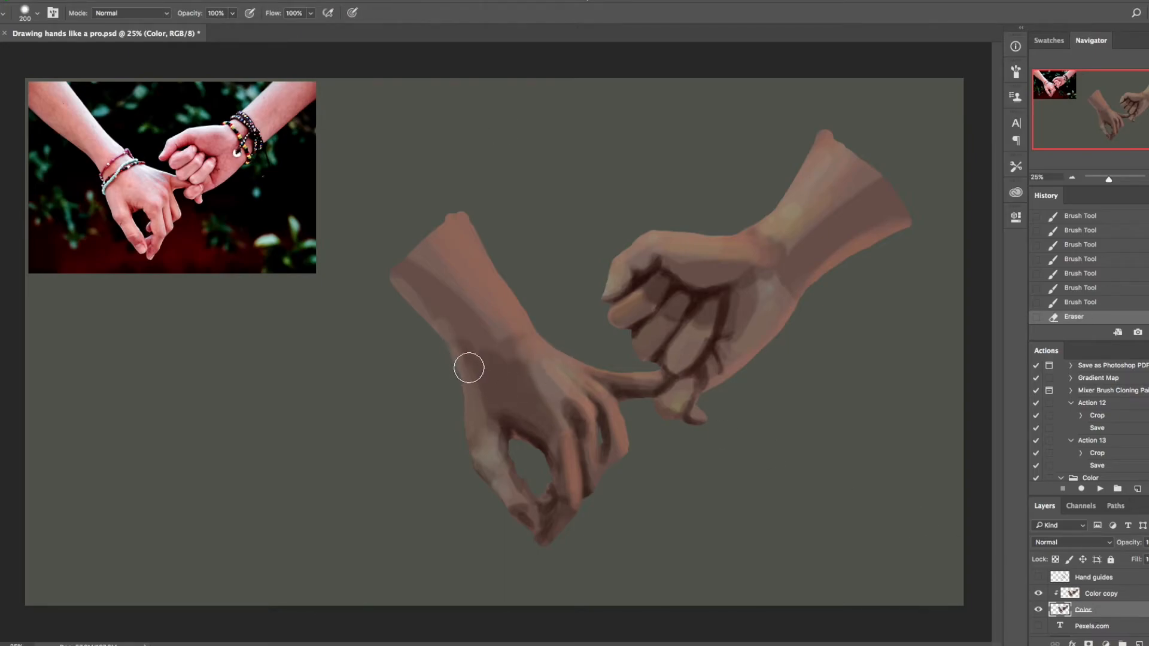
pyautogui.moveTo(477, 412); pyautogui.dragTo(469, 454)
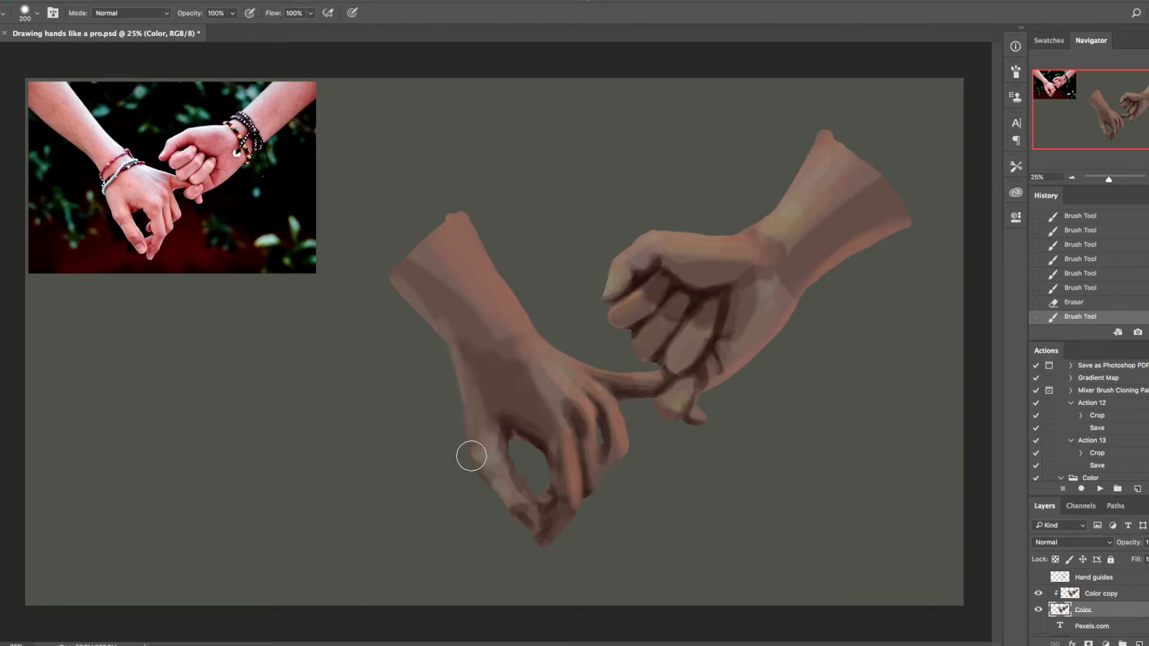
pyautogui.press('e')
pyautogui.moveTo(445, 352); pyautogui.dragTo(454, 408)
pyautogui.press('super+s')
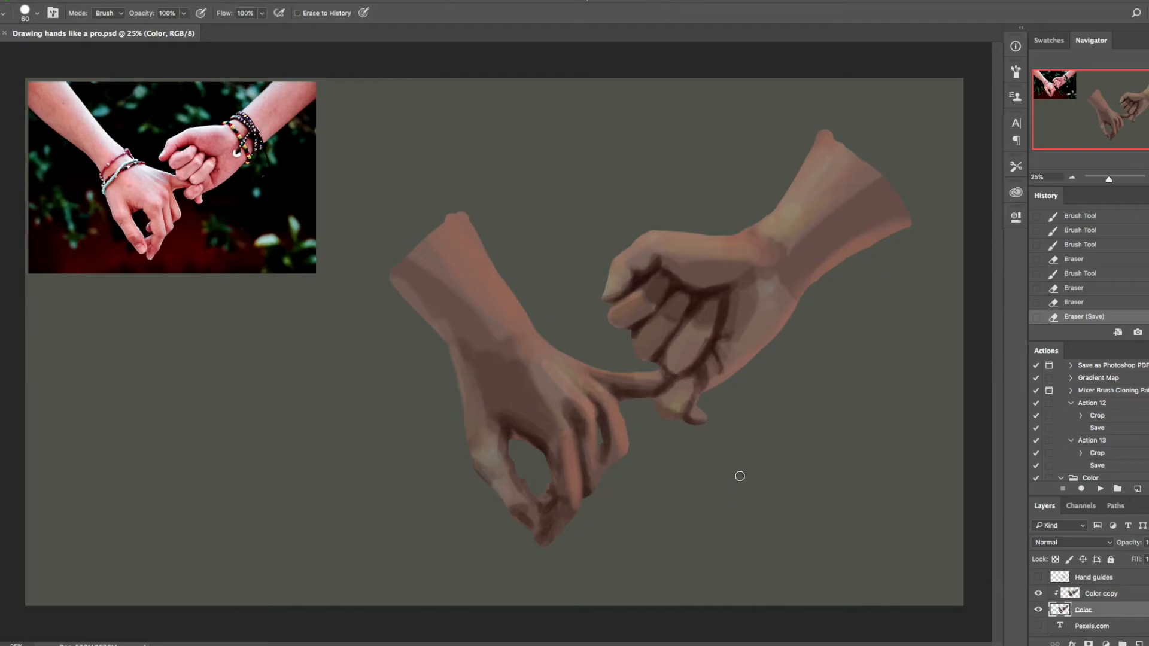
# Shade the back of the left hand on Color copy with a 150 px brush at 25% opacity
pyautogui.click(1102, 593)
pyautogui.press('b')
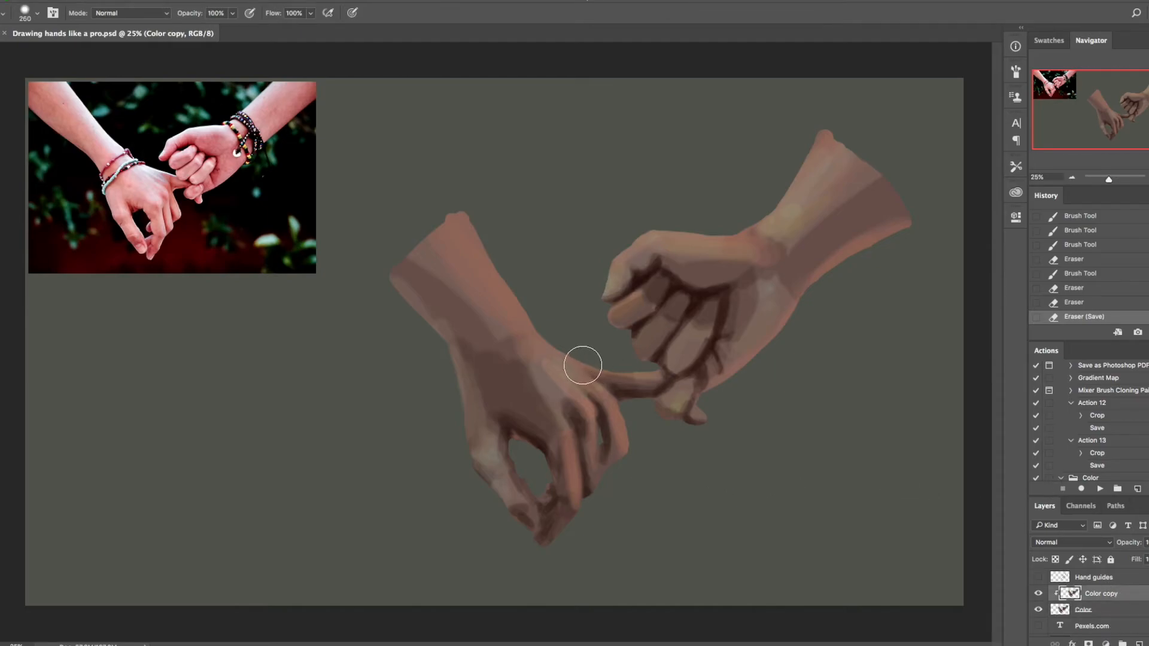
pyautogui.press('[')
pyautogui.moveTo(515, 416)
pyautogui.mouseDown()
pyautogui.moveTo(497, 397)
pyautogui.moveTo(518, 415)
pyautogui.mouseUp()
pyautogui.press('super+z')
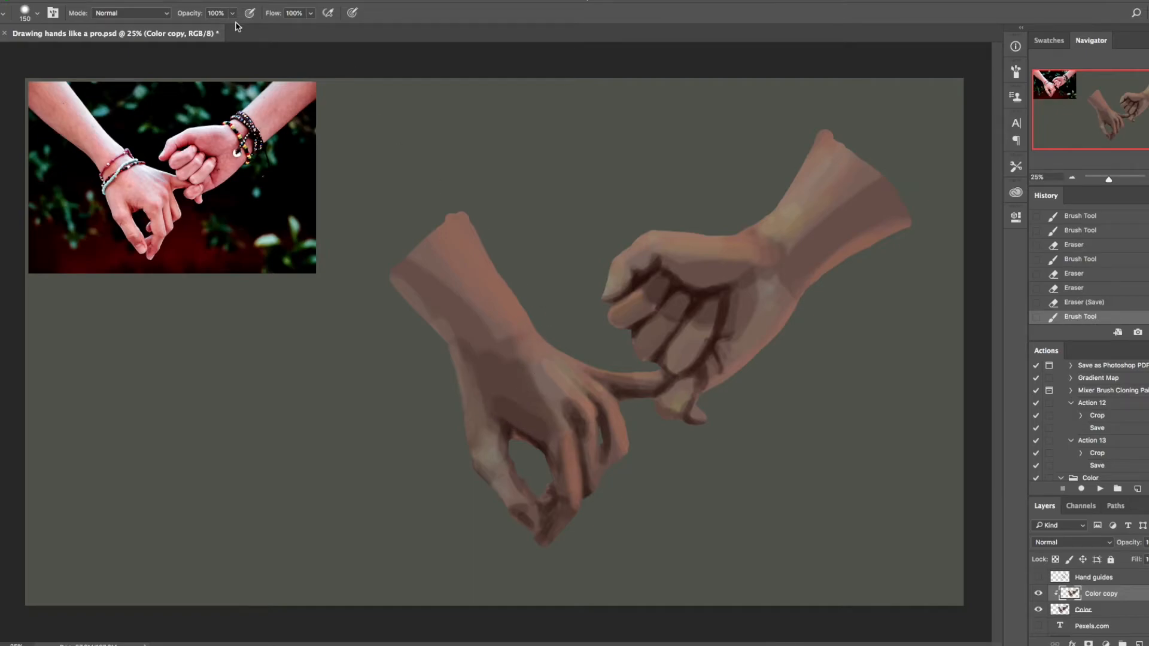
pyautogui.moveTo(232, 13); pyautogui.dragTo(188, 30)
pyautogui.click(1116, 304)
pyautogui.moveTo(509, 411)
pyautogui.mouseDown()
pyautogui.moveTo(540, 428)
pyautogui.moveTo(495, 407)
pyautogui.mouseUp()
pyautogui.moveTo(495, 407); pyautogui.dragTo(536, 428)
pyautogui.moveTo(494, 388)
pyautogui.mouseDown()
pyautogui.moveTo(524, 414)
pyautogui.moveTo(485, 357)
pyautogui.mouseUp()
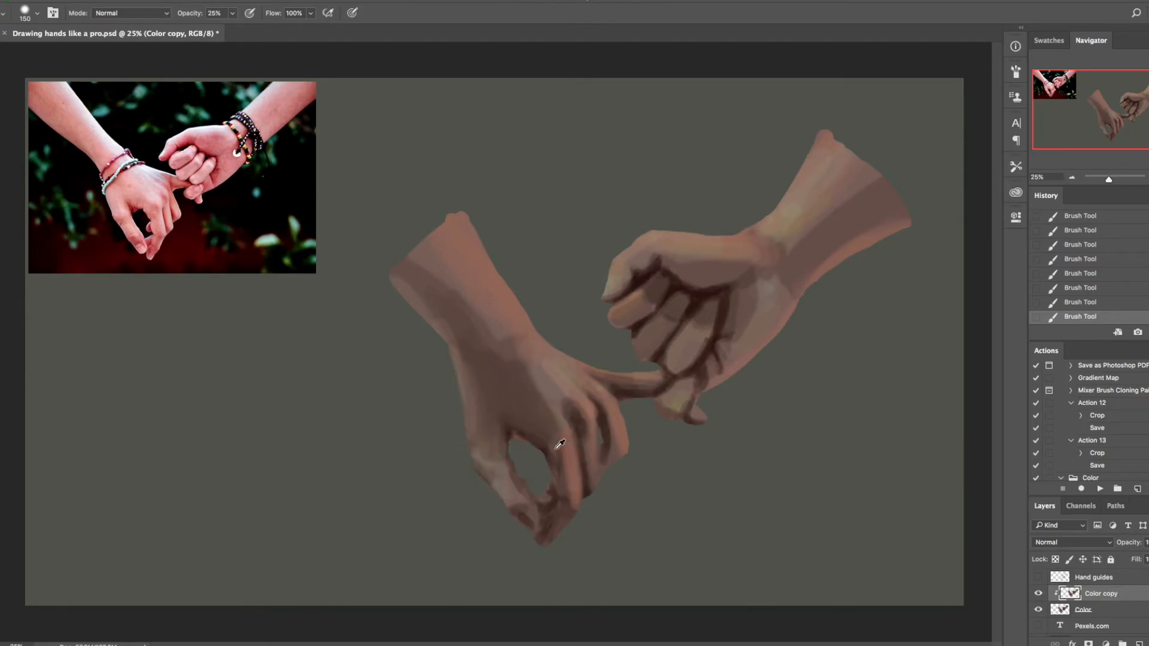
# Blend sampled skin tones into the left index finger's base and the left forearm's shadow edge
pyautogui.keyDown('alt'); pyautogui.click(563, 510); pyautogui.keyUp('alt')
pyautogui.keyDown('alt'); pyautogui.click(564, 468); pyautogui.keyUp('alt')
pyautogui.moveTo(553, 432)
pyautogui.mouseDown()
pyautogui.moveTo(569, 486)
pyautogui.moveTo(567, 436)
pyautogui.mouseUp()
pyautogui.keyDown('alt'); pyautogui.click(507, 331); pyautogui.keyUp('alt')
pyautogui.moveTo(433, 252)
pyautogui.mouseDown()
pyautogui.moveTo(490, 337)
pyautogui.moveTo(441, 273)
pyautogui.moveTo(477, 338)
pyautogui.moveTo(435, 274)
pyautogui.moveTo(429, 299)
pyautogui.mouseUp()
pyautogui.keyDown('alt'); pyautogui.click(477, 322); pyautogui.keyUp('alt')
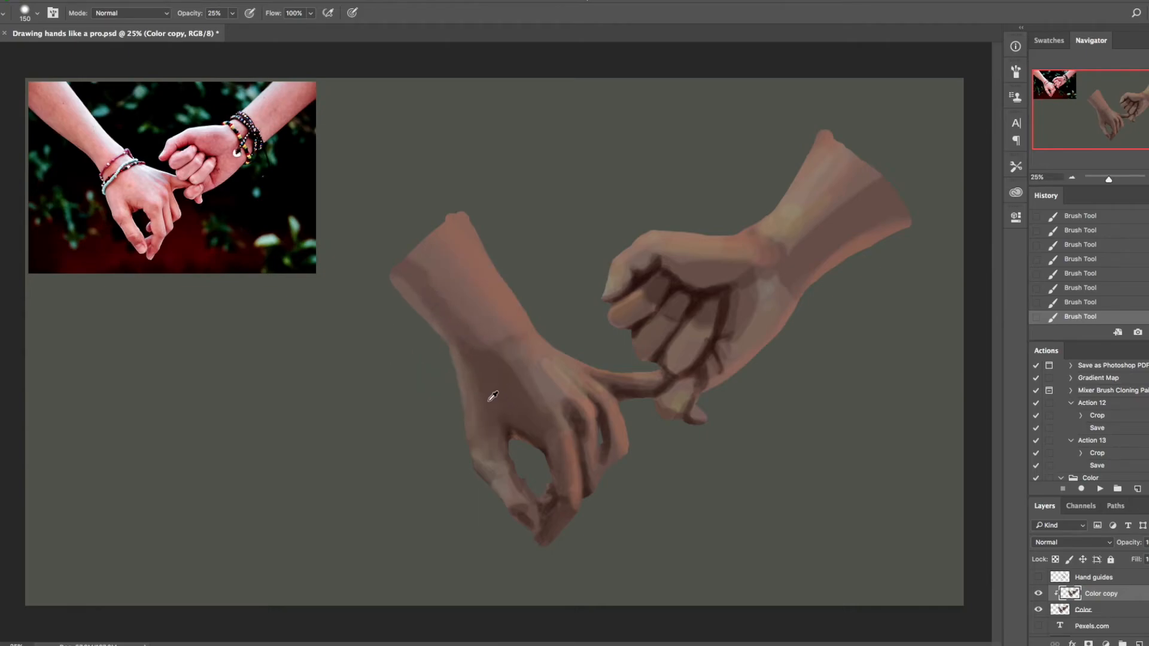
# Clean up the left thumb gap's outline on the Color layer and repaint its edges on Color copy with sampled tones
pyautogui.keyDown('alt'); pyautogui.click(488, 432); pyautogui.keyUp('alt')
pyautogui.keyDown('alt'); pyautogui.click(511, 474); pyautogui.keyUp('alt')
pyautogui.click(1085, 610)
pyautogui.press('e')
pyautogui.click(1101, 594)
pyautogui.press('b')
pyautogui.moveTo(518, 463)
pyautogui.mouseDown()
pyautogui.moveTo(553, 499)
pyautogui.moveTo(549, 446)
pyautogui.mouseUp()
# Smooth the shading on the left hand's fingers and knuckles with sampled tones, varying the brush size
pyautogui.press('[')
pyautogui.press('[')
pyautogui.press('[')
pyautogui.press('[')
pyautogui.press('[')
pyautogui.press('[')
pyautogui.press('[')
pyautogui.keyDown('alt'); pyautogui.click(576, 481); pyautogui.keyUp('alt')
pyautogui.press(']')
pyautogui.press(']')
pyautogui.press(']')
pyautogui.press(']')
pyautogui.press(']')
pyautogui.moveTo(552, 398); pyautogui.dragTo(575, 390)
# Blend sampled tones across the right hand's wrist, thumb base and palm creases
pyautogui.moveTo(770, 262)
pyautogui.mouseDown()
pyautogui.moveTo(742, 309)
pyautogui.moveTo(671, 270)
pyautogui.moveTo(749, 265)
pyautogui.moveTo(776, 276)
pyautogui.mouseUp()
pyautogui.keyDown('alt'); pyautogui.click(689, 264); pyautogui.keyUp('alt')
pyautogui.keyDown('alt'); pyautogui.click(688, 283); pyautogui.keyUp('alt')
pyautogui.moveTo(675, 281)
pyautogui.mouseDown()
pyautogui.moveTo(693, 311)
pyautogui.moveTo(654, 271)
pyautogui.mouseUp()
pyautogui.keyDown('alt'); pyautogui.click(694, 277); pyautogui.keyUp('alt')
pyautogui.moveTo(716, 306); pyautogui.dragTo(729, 320)
# Shade the linked little fingers and the left hand's outer finger with sampled shadow tones
pyautogui.moveTo(673, 410)
pyautogui.mouseDown()
pyautogui.moveTo(715, 377)
pyautogui.moveTo(721, 354)
pyautogui.mouseUp()
pyautogui.moveTo(683, 386)
pyautogui.mouseDown()
pyautogui.moveTo(659, 407)
pyautogui.moveTo(612, 388)
pyautogui.mouseUp()
pyautogui.keyDown('alt'); pyautogui.click(629, 383); pyautogui.keyUp('alt')
pyautogui.moveTo(619, 384)
pyautogui.mouseDown()
pyautogui.moveTo(654, 382)
pyautogui.moveTo(626, 405)
pyautogui.moveTo(634, 455)
pyautogui.mouseUp()
# Trim the outer contour of the left hand's fingers on the Color layer with the 60 px eraser
pyautogui.press('e')
pyautogui.press('b')
pyautogui.click(1085, 610)
pyautogui.press('e')
pyautogui.rightClick(644, 429)
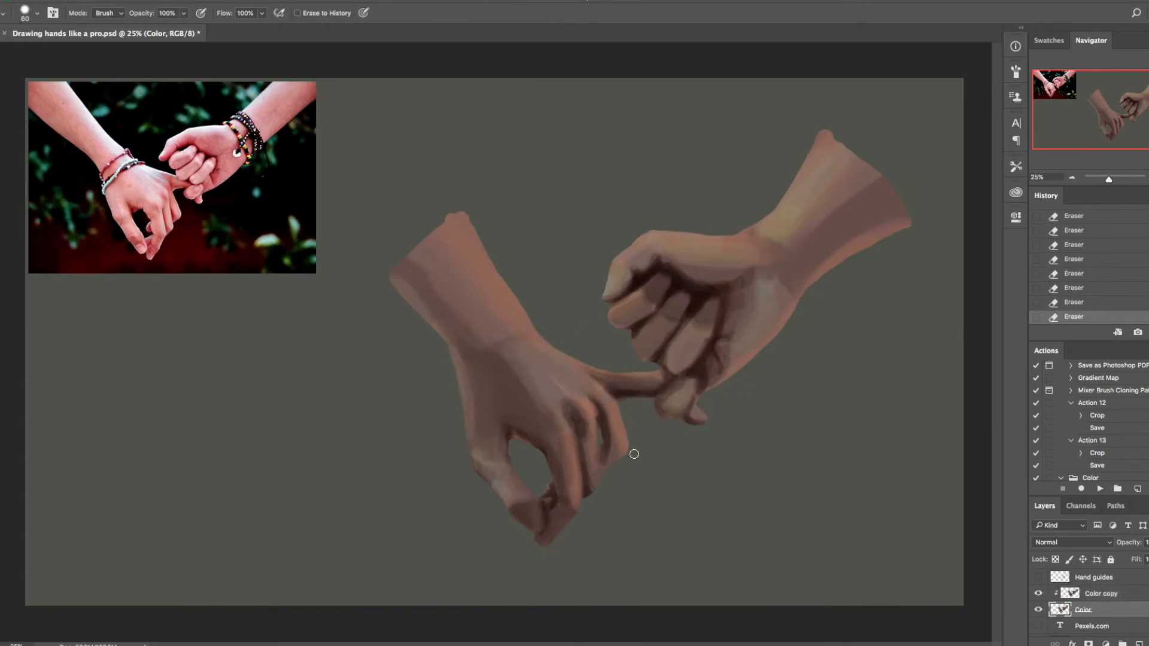
# Refine the left hand's knuckles on Color copy and mix a lighter skin tone from their sampled colour
pyautogui.press('b')
pyautogui.click(1101, 594)
pyautogui.moveTo(585, 395)
pyautogui.mouseDown()
pyautogui.moveTo(569, 420)
pyautogui.moveTo(578, 429)
pyautogui.moveTo(590, 415)
pyautogui.mouseUp()
pyautogui.keyDown('alt'); pyautogui.click(584, 393); pyautogui.keyUp('alt')
pyautogui.click(3, 443)
pyautogui.click(110, 300)
pyautogui.click(331, 271)
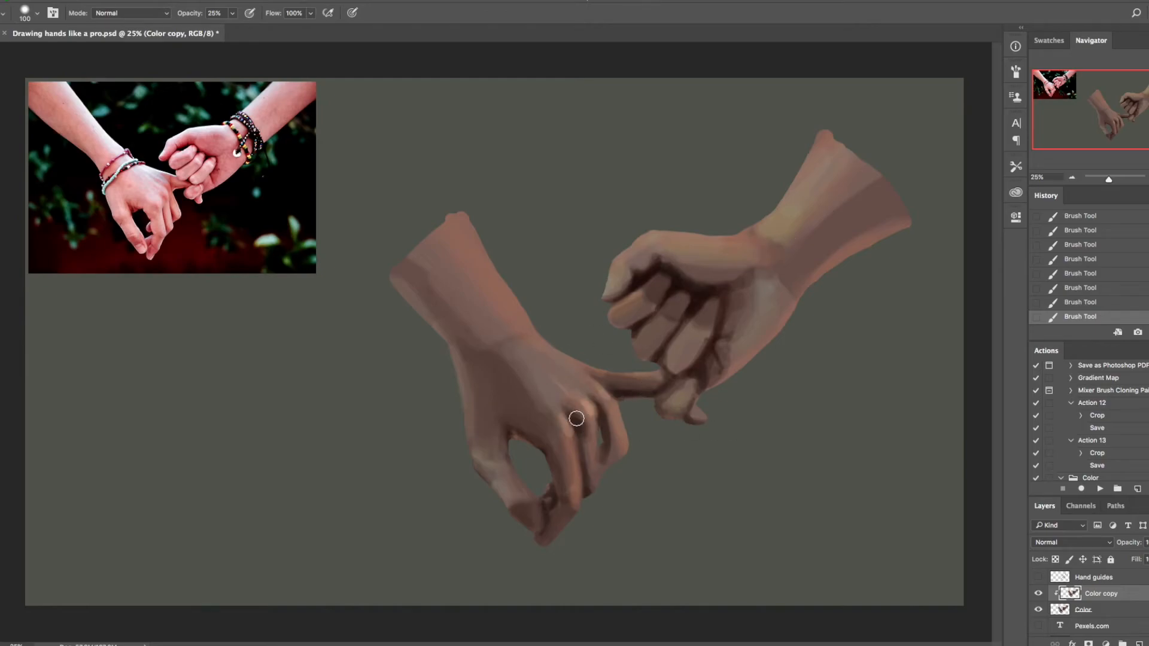
# Paint lighter mixed skin tones over the left hand's knuckles, fingers, thumb and outer thumb side on Color copy
pyautogui.moveTo(559, 416)
pyautogui.mouseDown()
pyautogui.moveTo(566, 430)
pyautogui.moveTo(603, 392)
pyautogui.mouseUp()
pyautogui.click(3, 456)
pyautogui.click(328, 270)
pyautogui.moveTo(578, 448)
pyautogui.mouseDown()
pyautogui.moveTo(583, 487)
pyautogui.moveTo(569, 436)
pyautogui.moveTo(595, 431)
pyautogui.moveTo(592, 480)
pyautogui.moveTo(614, 408)
pyautogui.mouseUp()
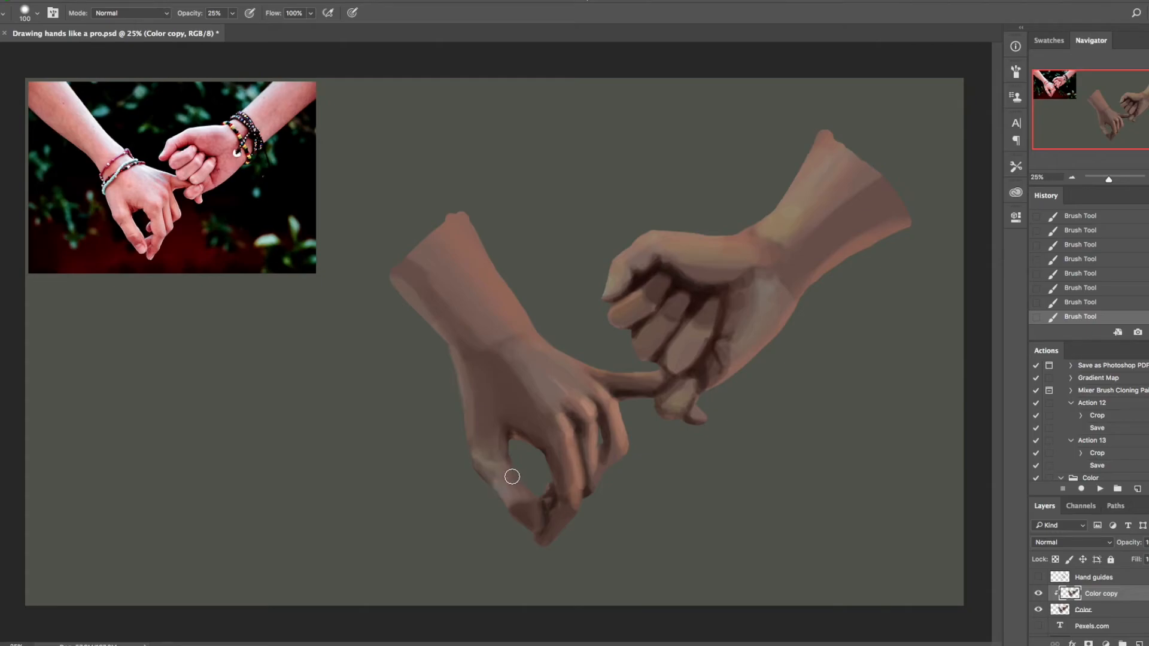
pyautogui.moveTo(501, 457); pyautogui.dragTo(540, 523)
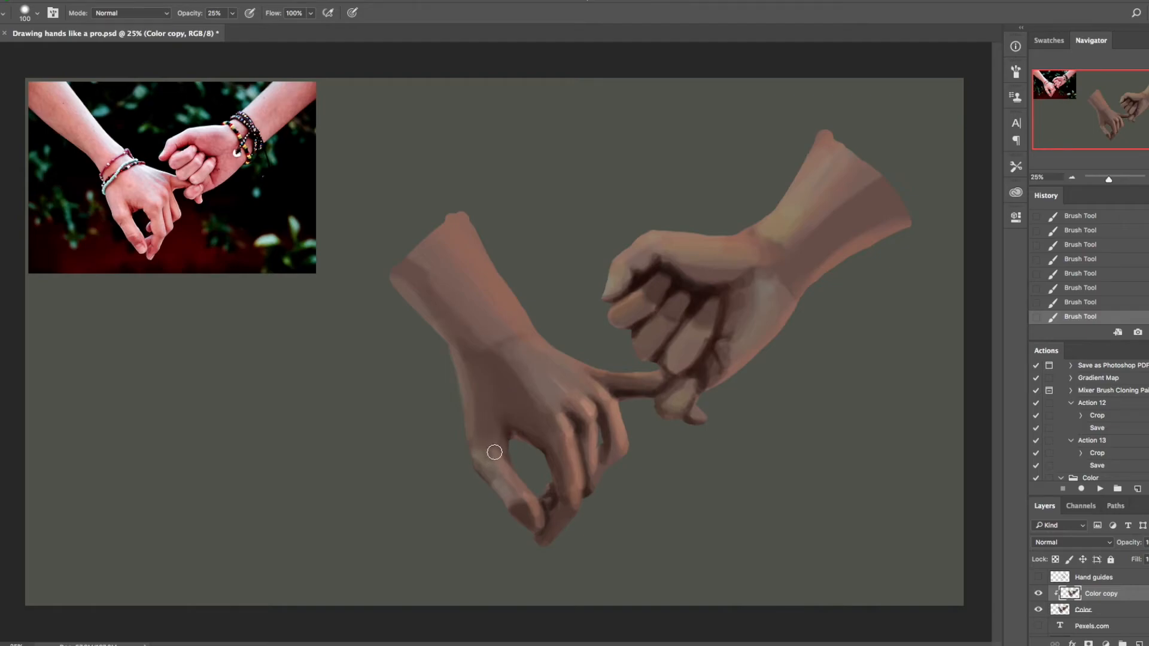
pyautogui.moveTo(487, 449)
pyautogui.mouseDown()
pyautogui.moveTo(486, 396)
pyautogui.moveTo(492, 437)
pyautogui.moveTo(480, 411)
pyautogui.moveTo(481, 446)
pyautogui.moveTo(476, 378)
pyautogui.moveTo(489, 429)
pyautogui.mouseUp()
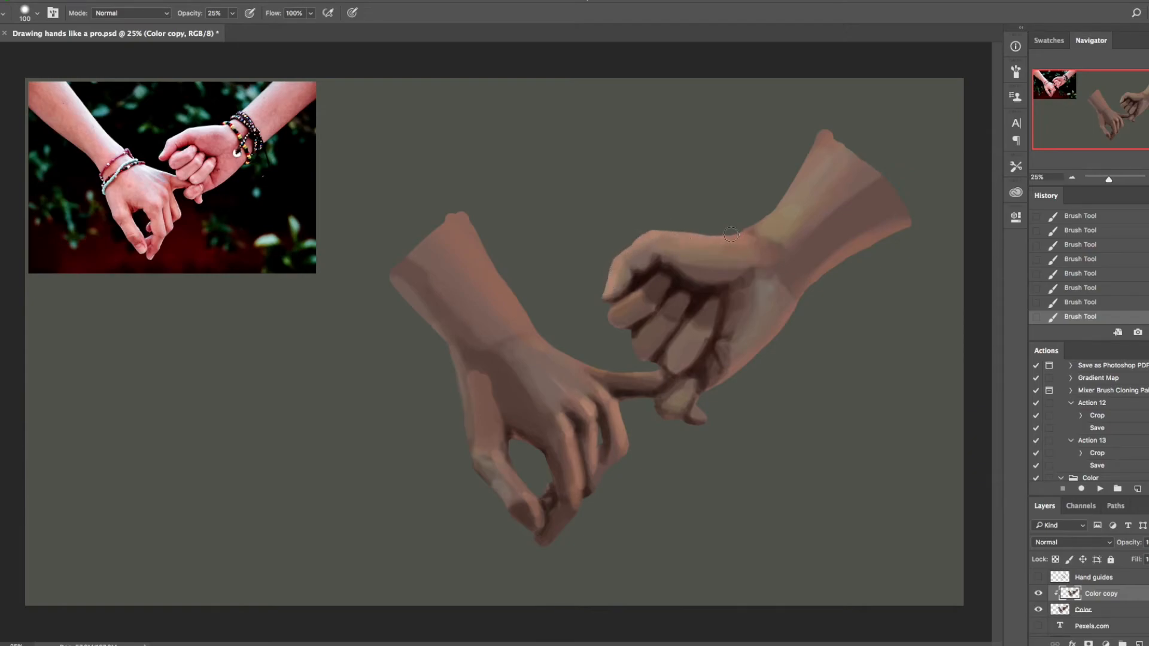
# Blend skin tones over the right hand's palm heel at 175 px, and over its curled and little fingers at 100 px
pyautogui.press(']')
pyautogui.press(']')
pyautogui.press(']')
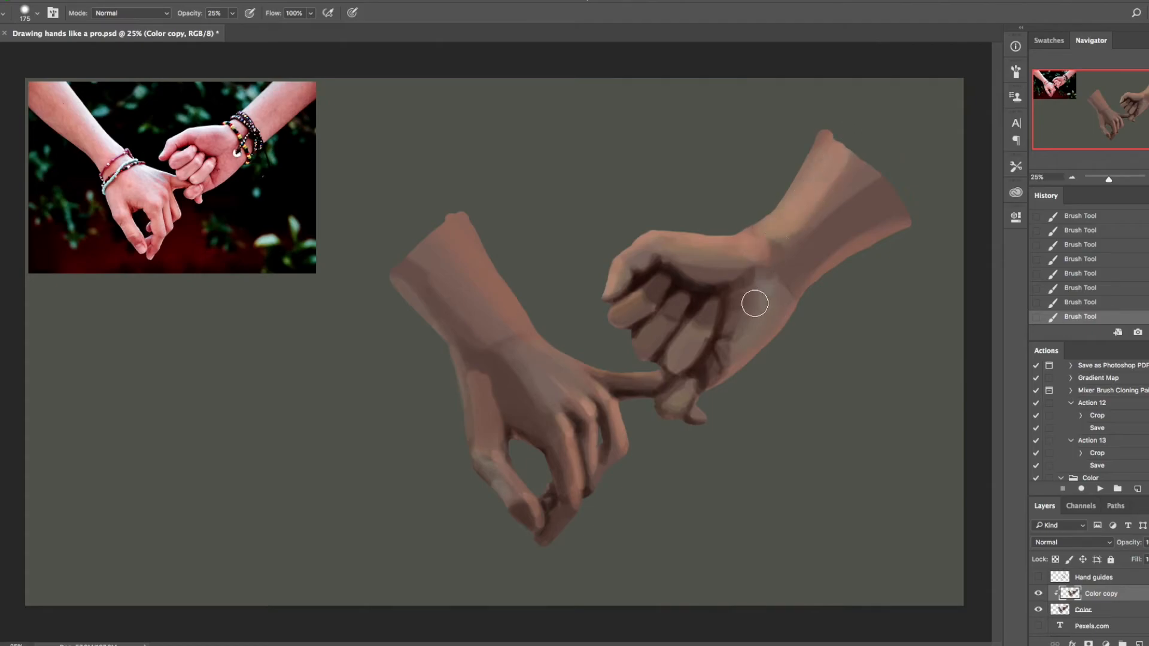
pyautogui.moveTo(768, 295); pyautogui.dragTo(734, 381)
pyautogui.press('[')
pyautogui.press('[')
pyautogui.press('[')
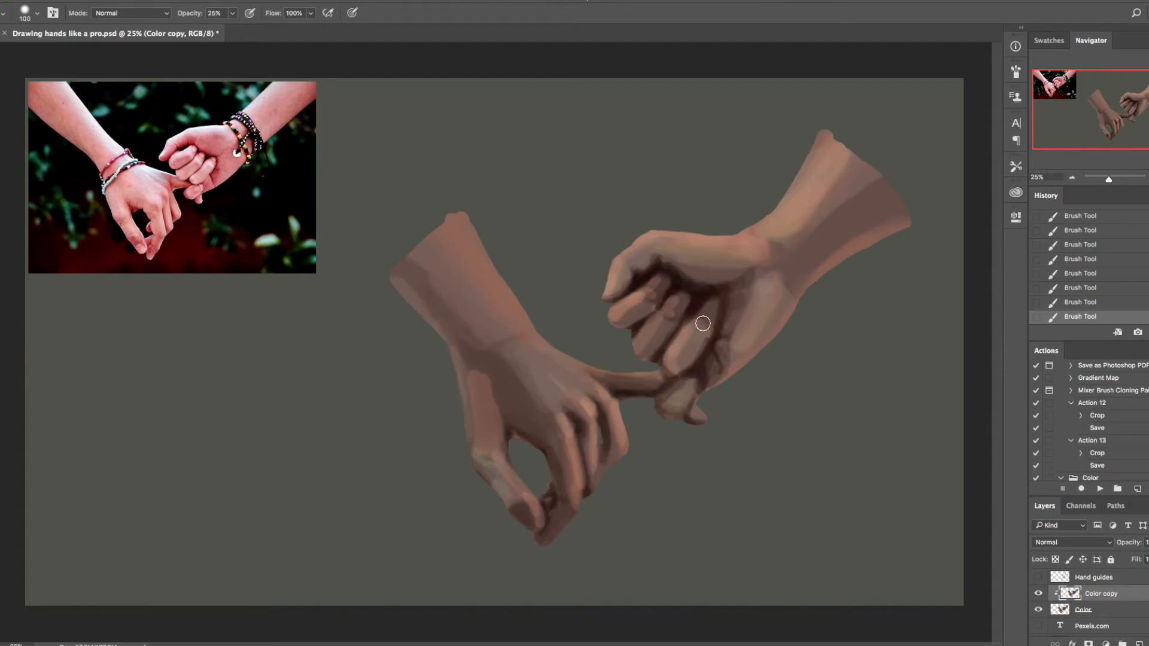
pyautogui.moveTo(686, 389); pyautogui.dragTo(666, 407)
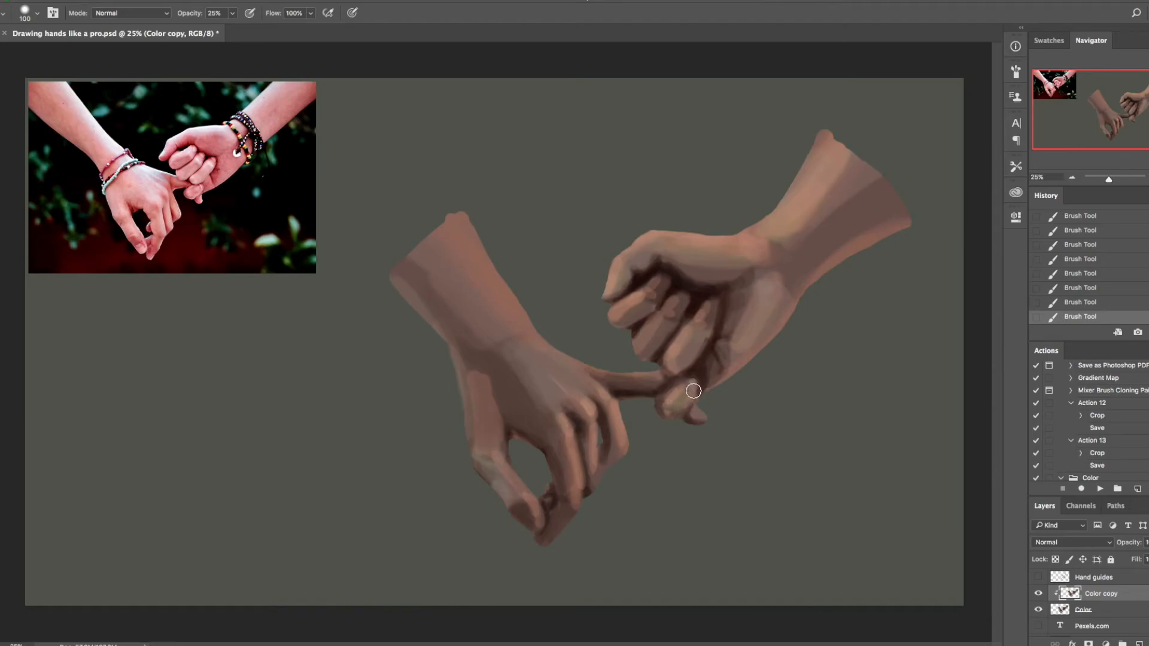
pyautogui.moveTo(655, 318); pyautogui.dragTo(641, 345)
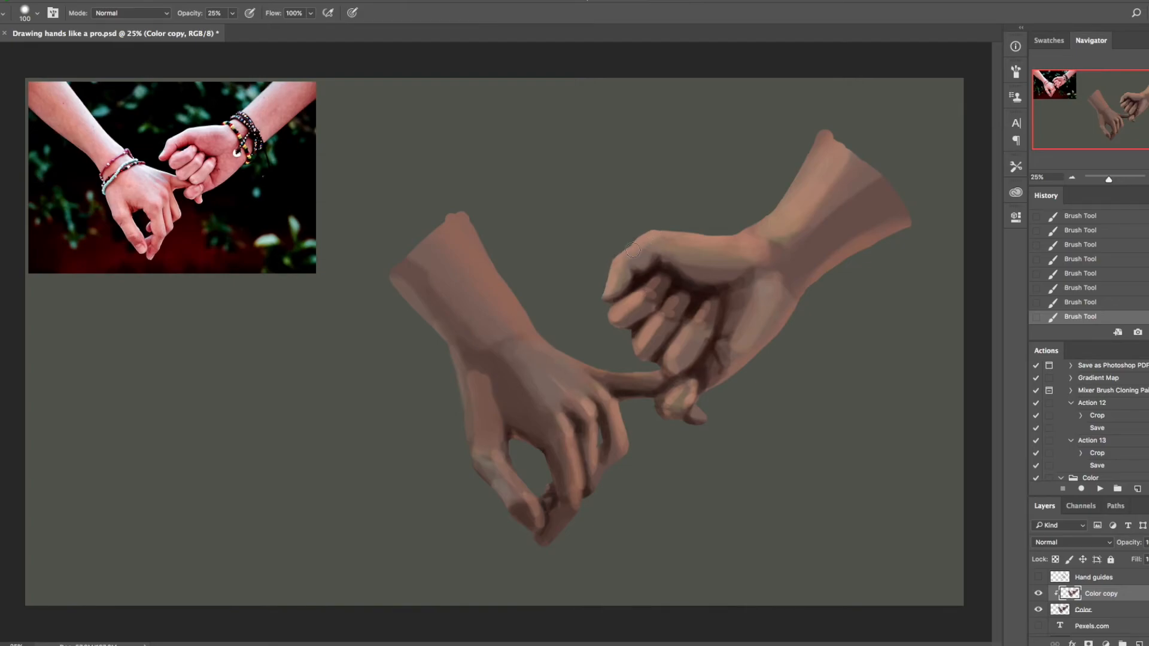
# Trim the right hand's outer contour along the thumb, wrist, palm heel and little finger with the eraser on the Color layer
pyautogui.click(1113, 606)
pyautogui.press('e')
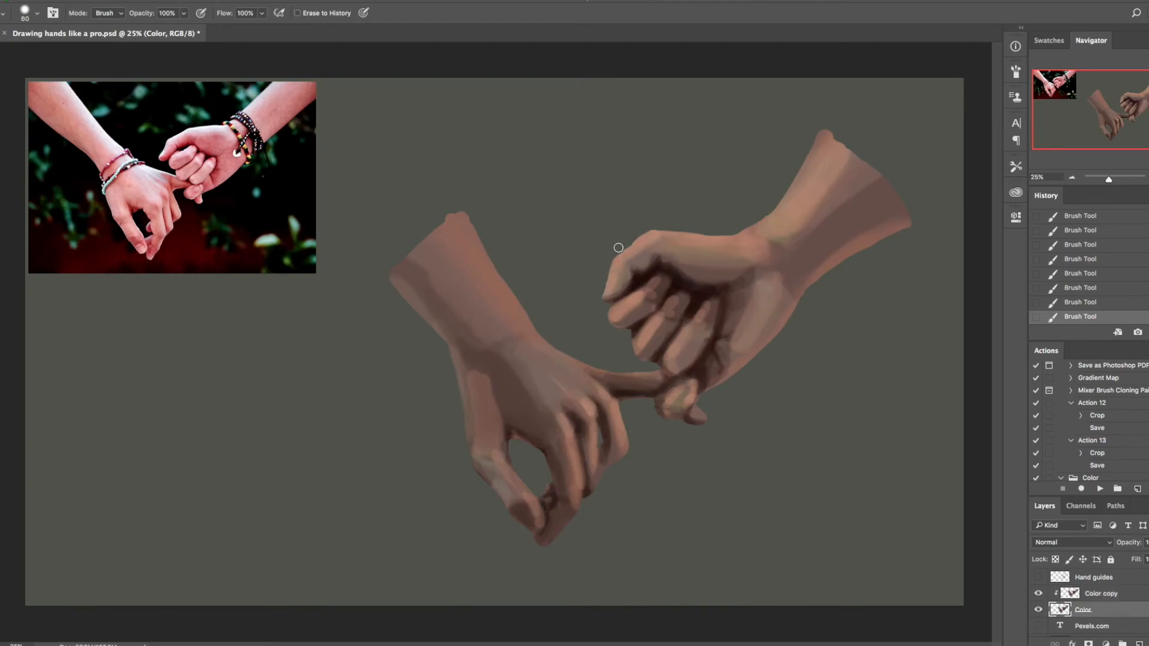
pyautogui.moveTo(655, 224); pyautogui.dragTo(691, 234)
pyautogui.moveTo(758, 215); pyautogui.dragTo(735, 256)
pyautogui.moveTo(808, 320); pyautogui.dragTo(775, 360)
pyautogui.moveTo(700, 400); pyautogui.dragTo(701, 419)
# Lighten the tip of the right hand's little finger with the 100 px brush on Color copy
pyautogui.press('b')
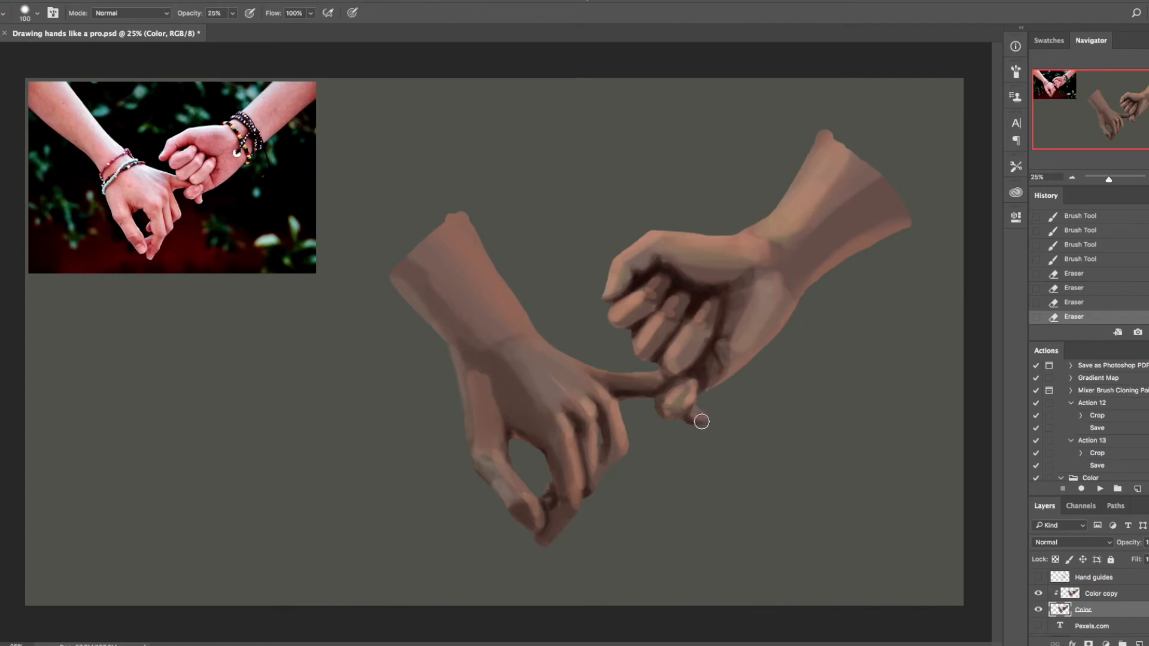
pyautogui.click(701, 411)
pyautogui.hotkey('alt', ']')
pyautogui.click(702, 412)
pyautogui.click(702, 413)
pyautogui.click(698, 413)
pyautogui.click(694, 414)
pyautogui.click(691, 414)
pyautogui.click(699, 413)
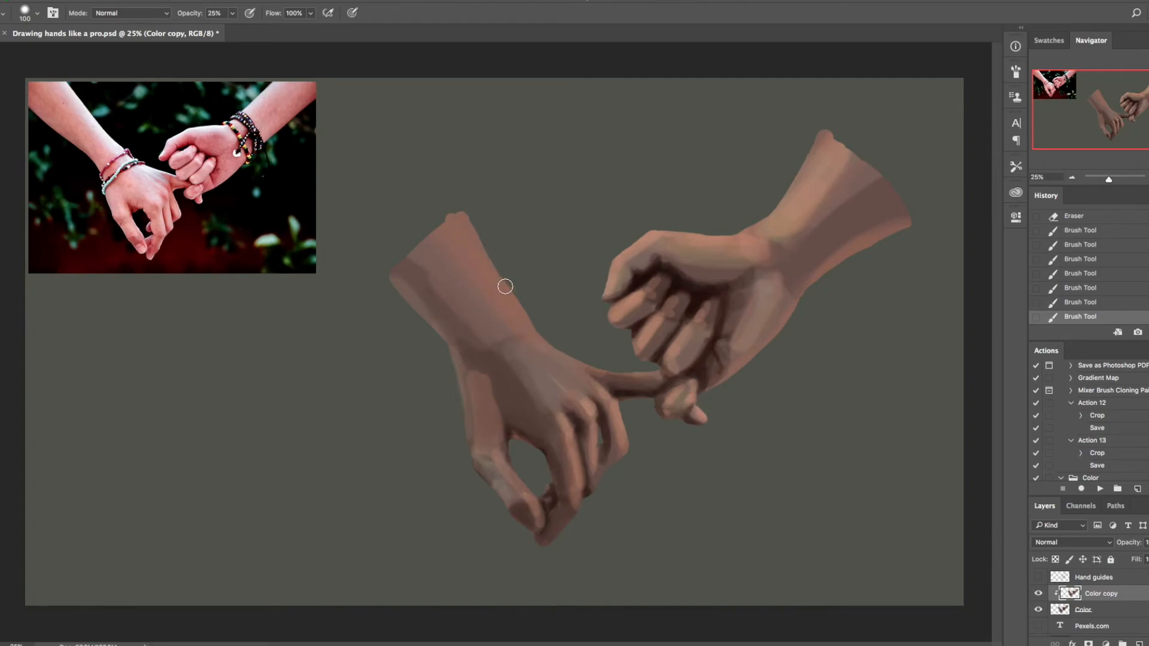
# Brighten the back of the left hand, its wrist and forearm with a 250 px brush
pyautogui.press(']')
pyautogui.press(']')
pyautogui.press(']')
pyautogui.press(']')
pyautogui.press(']')
pyautogui.click(539, 392)
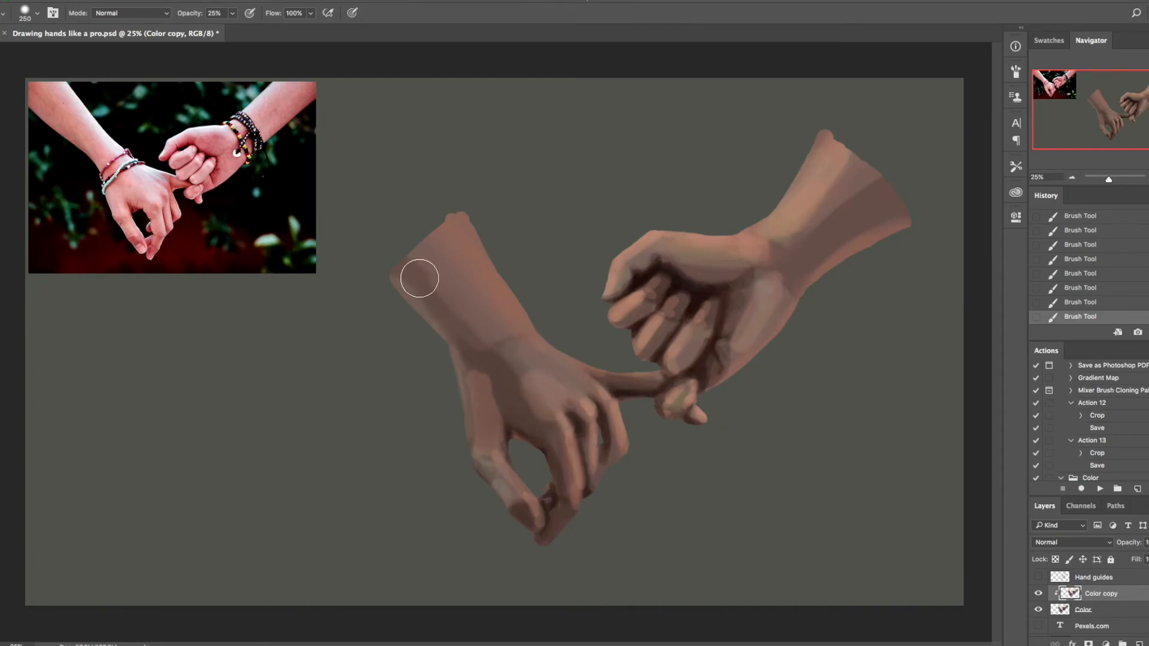
pyautogui.moveTo(577, 396)
pyautogui.mouseDown()
pyautogui.moveTo(549, 406)
pyautogui.moveTo(531, 366)
pyautogui.moveTo(580, 384)
pyautogui.moveTo(529, 352)
pyautogui.moveTo(574, 379)
pyautogui.moveTo(553, 378)
pyautogui.moveTo(566, 393)
pyautogui.moveTo(551, 388)
pyautogui.moveTo(490, 329)
pyautogui.mouseUp()
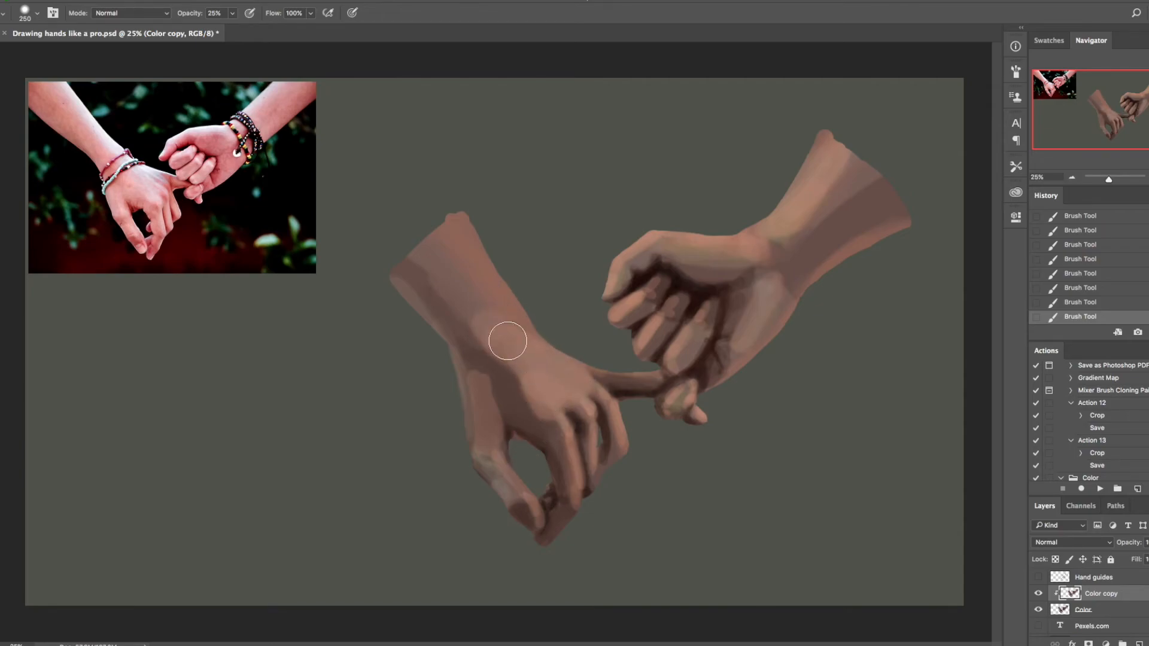
pyautogui.moveTo(518, 341)
pyautogui.mouseDown()
pyautogui.moveTo(464, 249)
pyautogui.moveTo(550, 377)
pyautogui.moveTo(449, 224)
pyautogui.mouseUp()
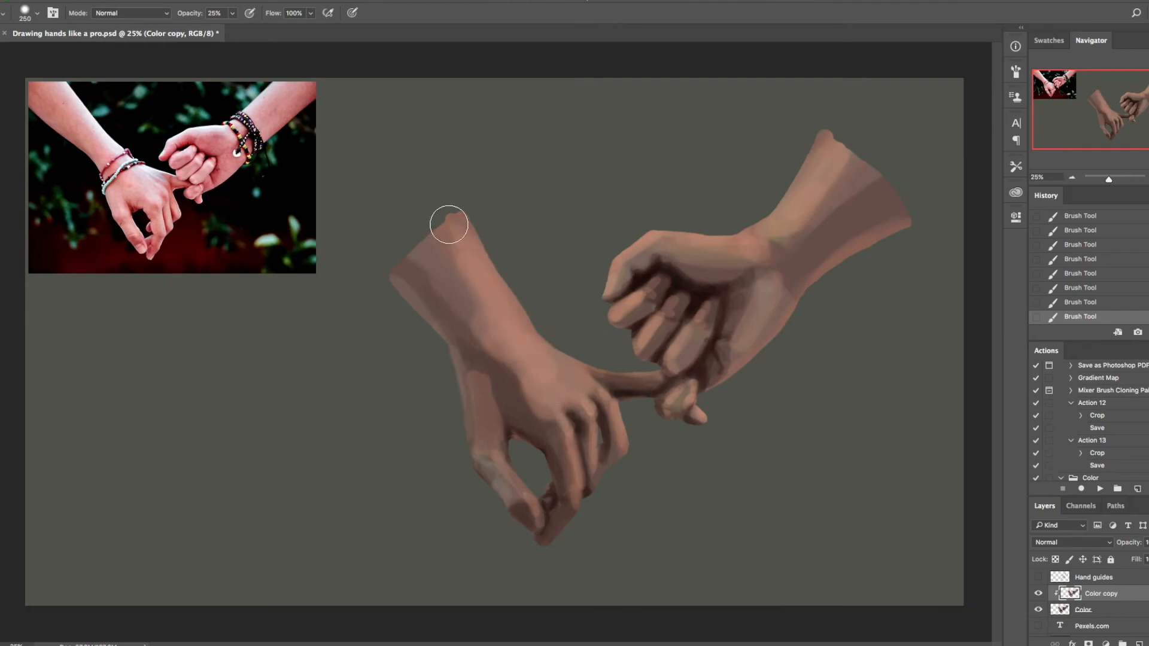
# Blend the light and shadow tones across the back of the left hand with sampled skin colours
pyautogui.moveTo(521, 397)
pyautogui.mouseDown()
pyautogui.moveTo(502, 359)
pyautogui.moveTo(489, 392)
pyautogui.moveTo(472, 350)
pyautogui.moveTo(497, 404)
pyautogui.mouseUp()
pyautogui.keyDown('alt'); pyautogui.click(468, 358); pyautogui.keyUp('alt')
pyautogui.keyDown('alt'); pyautogui.click(470, 362); pyautogui.keyUp('alt')
pyautogui.keyDown('alt'); pyautogui.click(492, 431); pyautogui.keyUp('alt')
pyautogui.moveTo(550, 431)
pyautogui.mouseDown()
pyautogui.moveTo(557, 415)
pyautogui.moveTo(540, 408)
pyautogui.mouseUp()
pyautogui.keyDown('alt'); pyautogui.click(536, 384); pyautogui.keyUp('alt')
pyautogui.keyDown('alt'); pyautogui.click(526, 383); pyautogui.keyUp('alt')
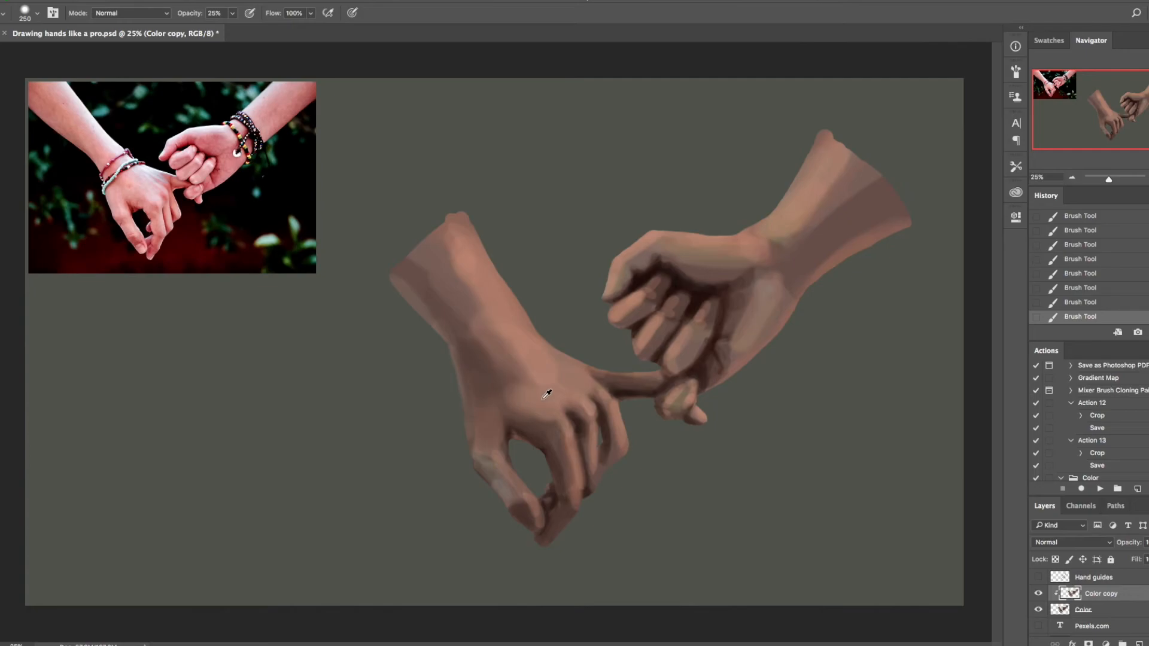
pyautogui.moveTo(498, 367)
pyautogui.mouseDown()
pyautogui.moveTo(545, 400)
pyautogui.moveTo(521, 414)
pyautogui.mouseUp()
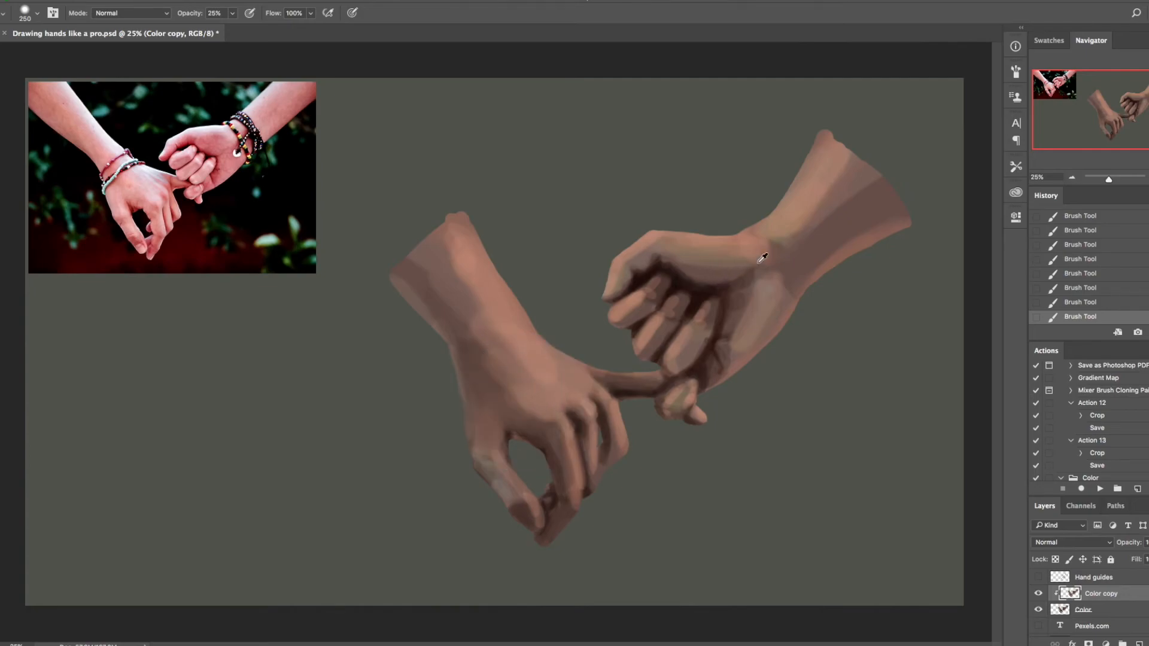
# Blend sampled tones across the right hand's palm heel, wrist and forearm shadow
pyautogui.keyDown('alt'); pyautogui.click(757, 287); pyautogui.keyUp('alt')
pyautogui.moveTo(749, 300)
pyautogui.mouseDown()
pyautogui.moveTo(752, 277)
pyautogui.moveTo(783, 284)
pyautogui.mouseUp()
pyautogui.keyDown('alt'); pyautogui.click(784, 290); pyautogui.keyUp('alt')
pyautogui.moveTo(837, 232); pyautogui.dragTo(842, 209)
# Smooth the right hand's curled fingers with sampled tones and a smaller brush, and save the document
pyautogui.press('[')
pyautogui.press('[')
pyautogui.press('[')
pyautogui.press('[')
pyautogui.press('[')
pyautogui.press('[')
pyautogui.keyDown('alt'); pyautogui.click(652, 299); pyautogui.keyUp('alt')
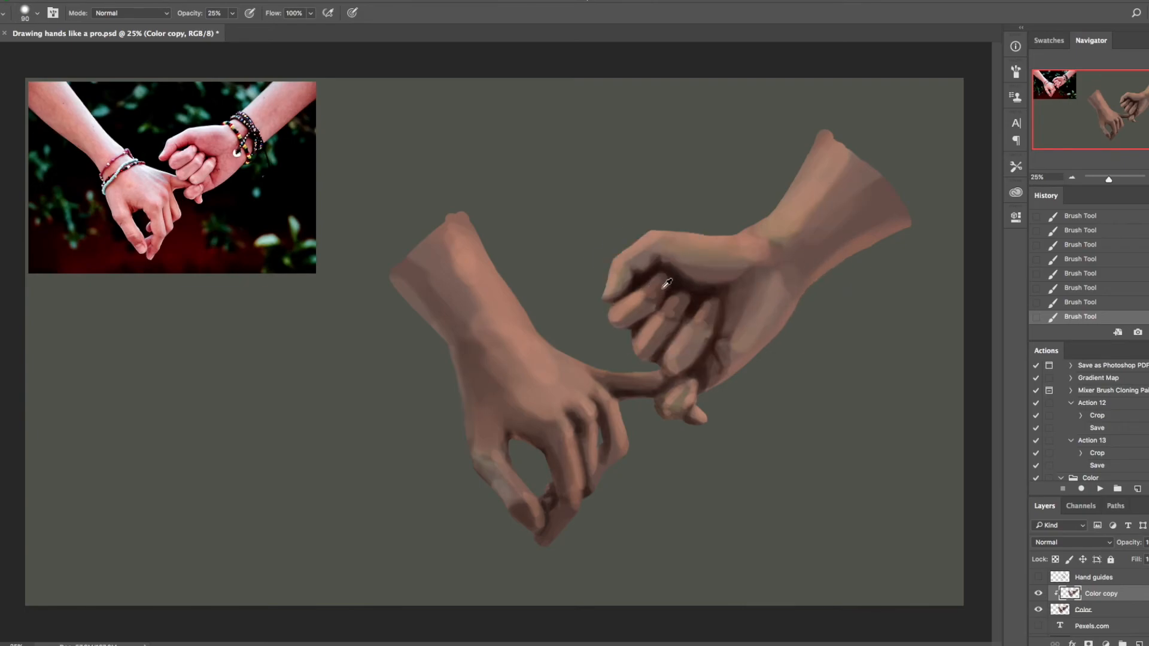
pyautogui.keyDown('alt'); pyautogui.click(644, 296); pyautogui.keyUp('alt')
pyautogui.keyDown('alt'); pyautogui.click(638, 307); pyautogui.keyUp('alt')
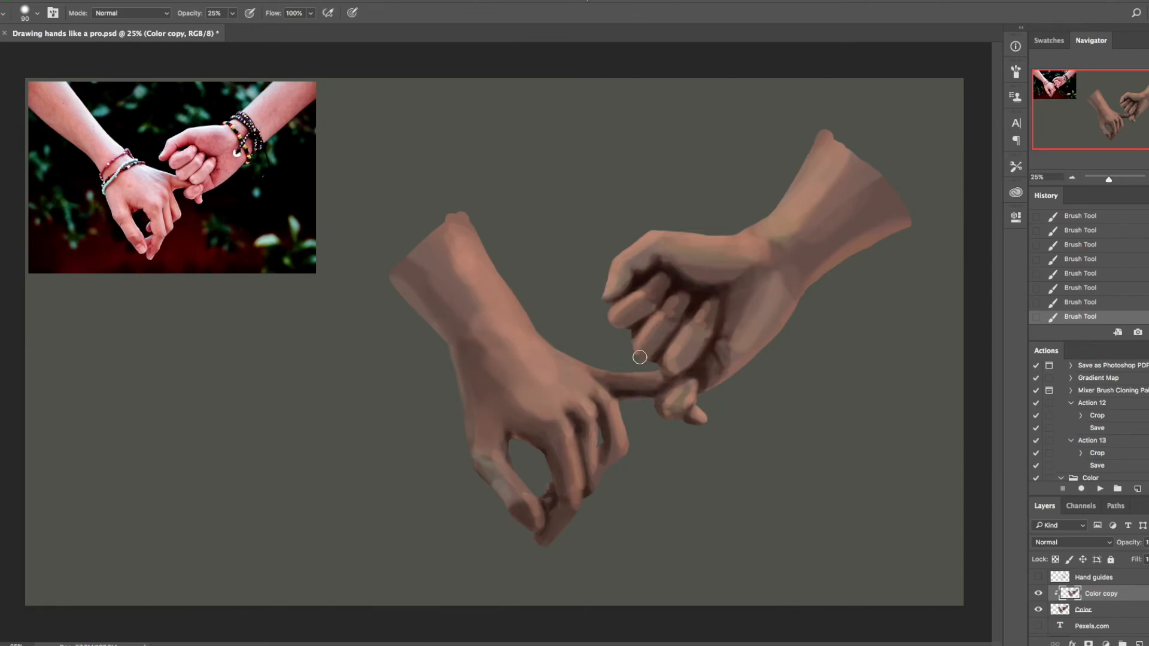
pyautogui.moveTo(656, 308)
pyautogui.mouseDown()
pyautogui.moveTo(678, 297)
pyautogui.moveTo(709, 323)
pyautogui.moveTo(670, 359)
pyautogui.moveTo(662, 387)
pyautogui.mouseUp()
pyautogui.hotkey('ctrl', 's')
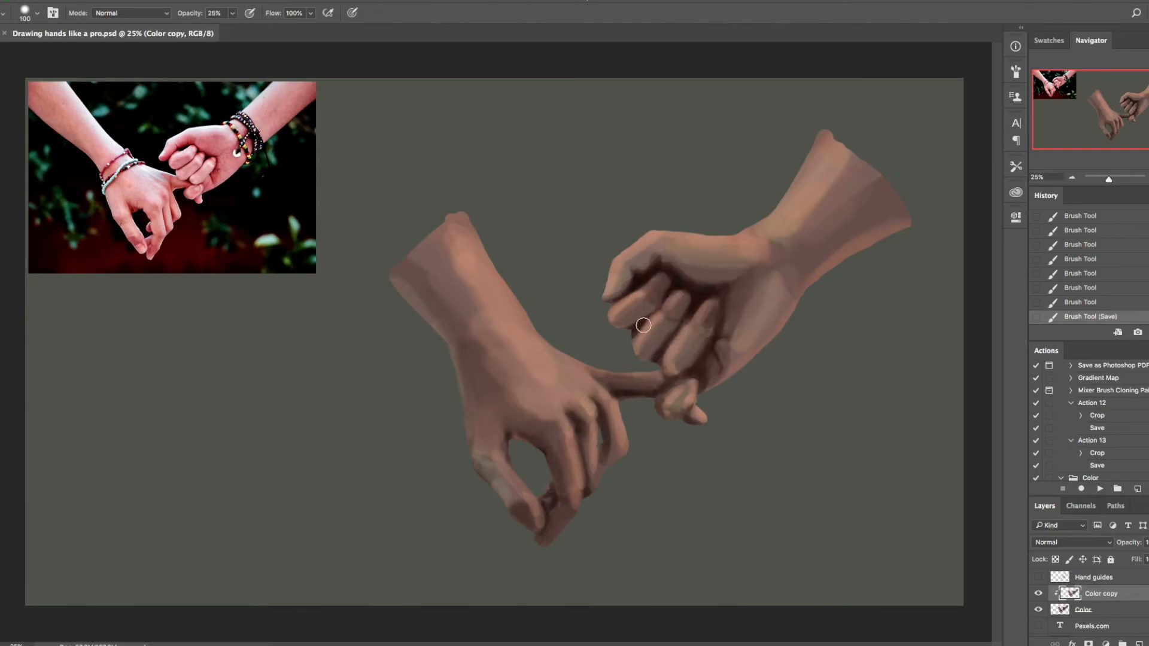
# Soften the left forearm's light-to-shadow transition with a 175 px brush and sampled tones, and save the document
pyautogui.press(']')
pyautogui.press(']')
pyautogui.press(']')
pyautogui.moveTo(418, 256)
pyautogui.mouseDown()
pyautogui.moveTo(448, 304)
pyautogui.moveTo(415, 291)
pyautogui.moveTo(441, 254)
pyautogui.moveTo(455, 281)
pyautogui.mouseUp()
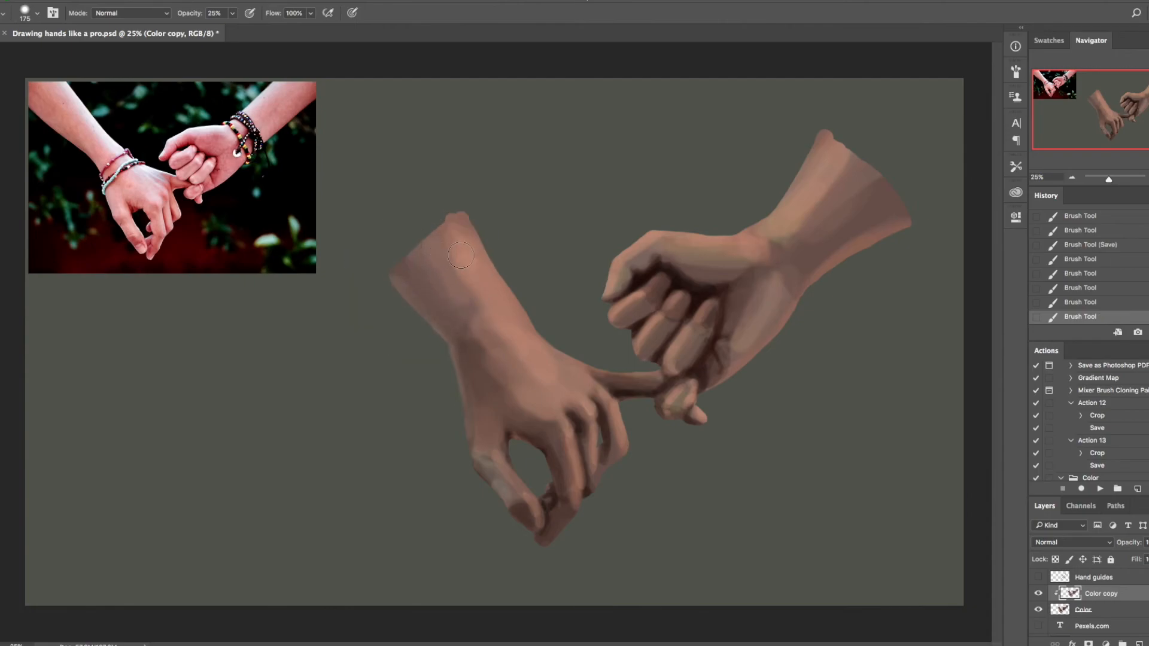
pyautogui.keyDown('alt'); pyautogui.click(437, 256); pyautogui.keyUp('alt')
pyautogui.moveTo(485, 331)
pyautogui.mouseDown()
pyautogui.moveTo(459, 300)
pyautogui.moveTo(485, 356)
pyautogui.mouseUp()
pyautogui.hotkey('ctrl', 's')
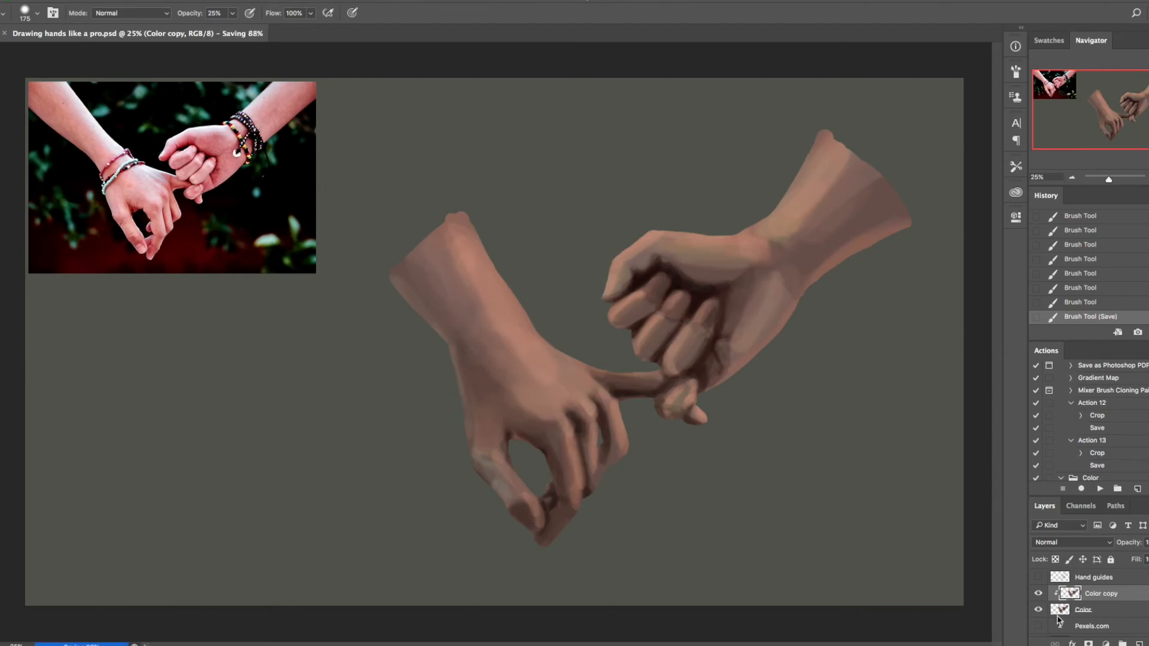
# Erase stray edges along the left forearm's outer contour on the Color layer and save the document
pyautogui.click(1096, 612)
pyautogui.press('e')
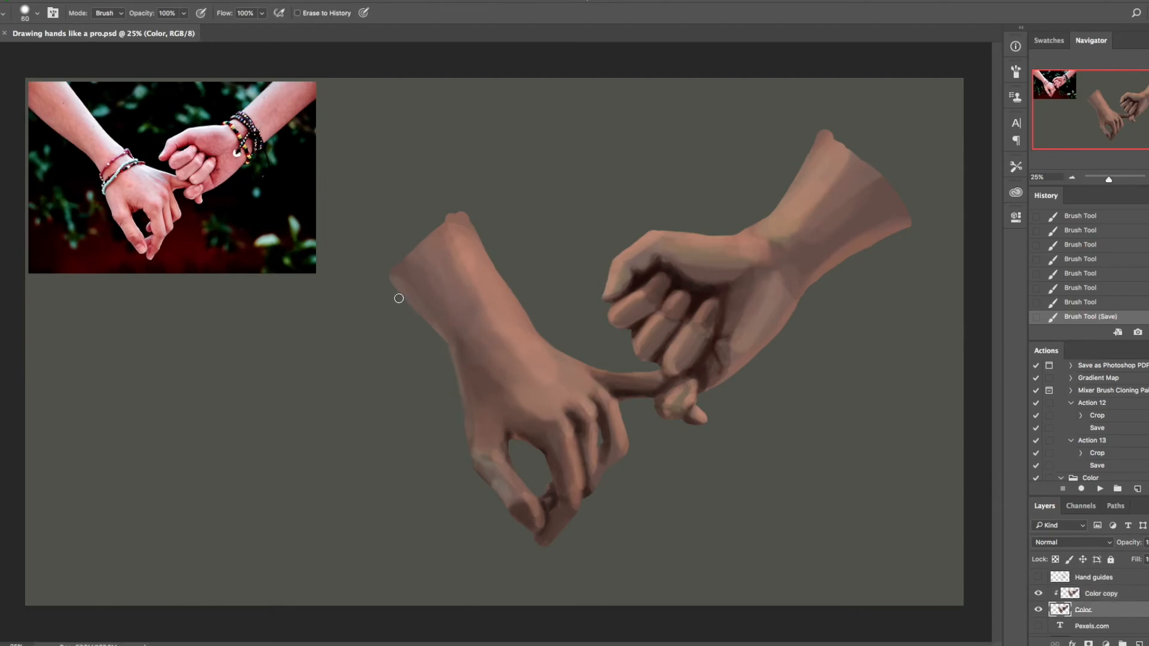
pyautogui.moveTo(401, 298); pyautogui.dragTo(434, 331)
pyautogui.moveTo(385, 281)
pyautogui.mouseDown()
pyautogui.moveTo(439, 335)
pyautogui.moveTo(447, 367)
pyautogui.mouseUp()
pyautogui.hotkey('ctrl', 's')
# Smooth the patchy tones on the right hand's little finger on Color copy with a smaller brush and sampled skin colour
pyautogui.press('b')
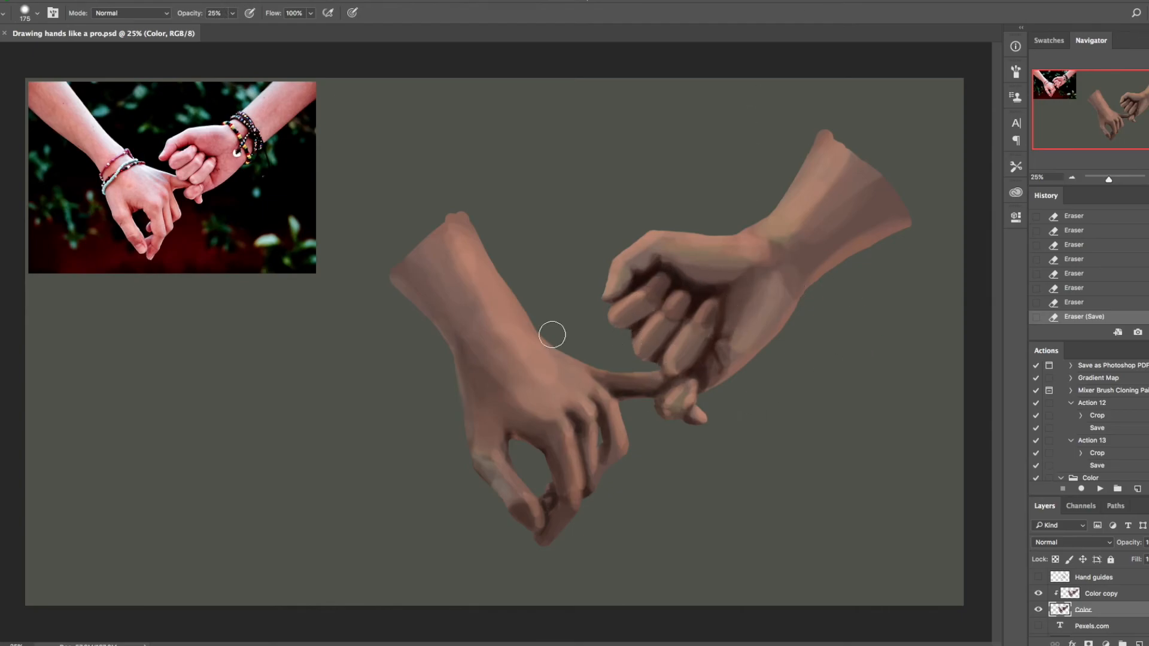
pyautogui.click(1106, 595)
pyautogui.press('[')
pyautogui.press('[')
pyautogui.press('[')
pyautogui.press('[')
pyautogui.press('[')
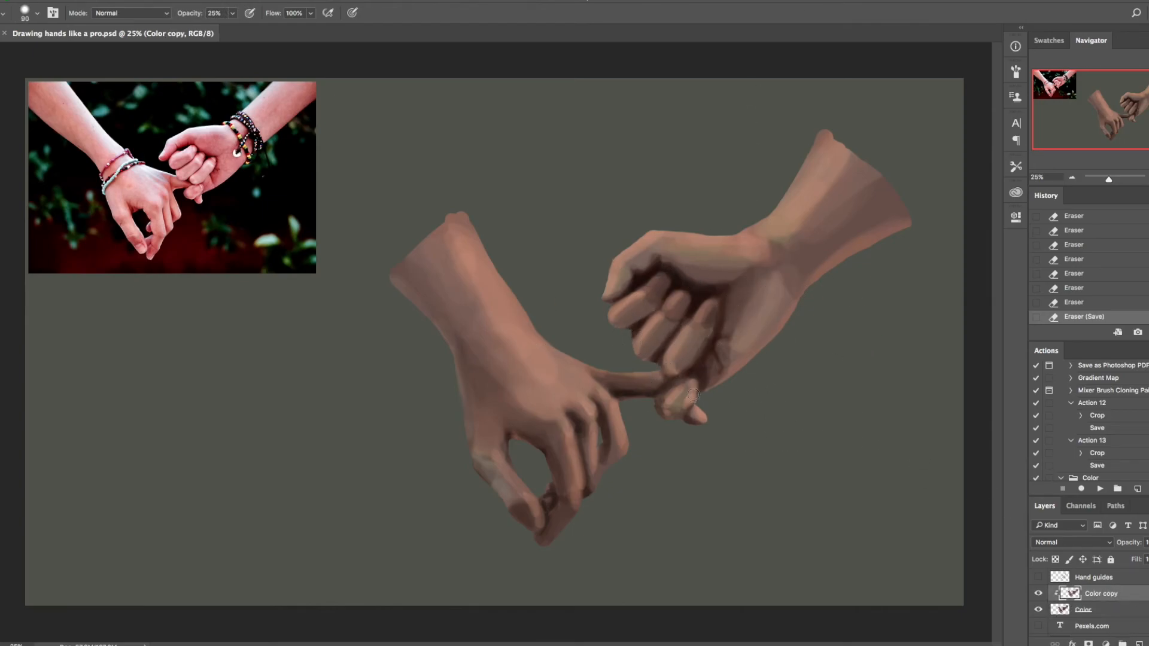
pyautogui.keyDown('alt'); pyautogui.click(689, 397); pyautogui.keyUp('alt')
pyautogui.moveTo(671, 410); pyautogui.dragTo(690, 399)
pyautogui.moveTo(689, 399); pyautogui.dragTo(667, 403)
pyautogui.moveTo(678, 388)
pyautogui.mouseDown()
pyautogui.moveTo(682, 398)
pyautogui.moveTo(692, 389)
pyautogui.mouseUp()
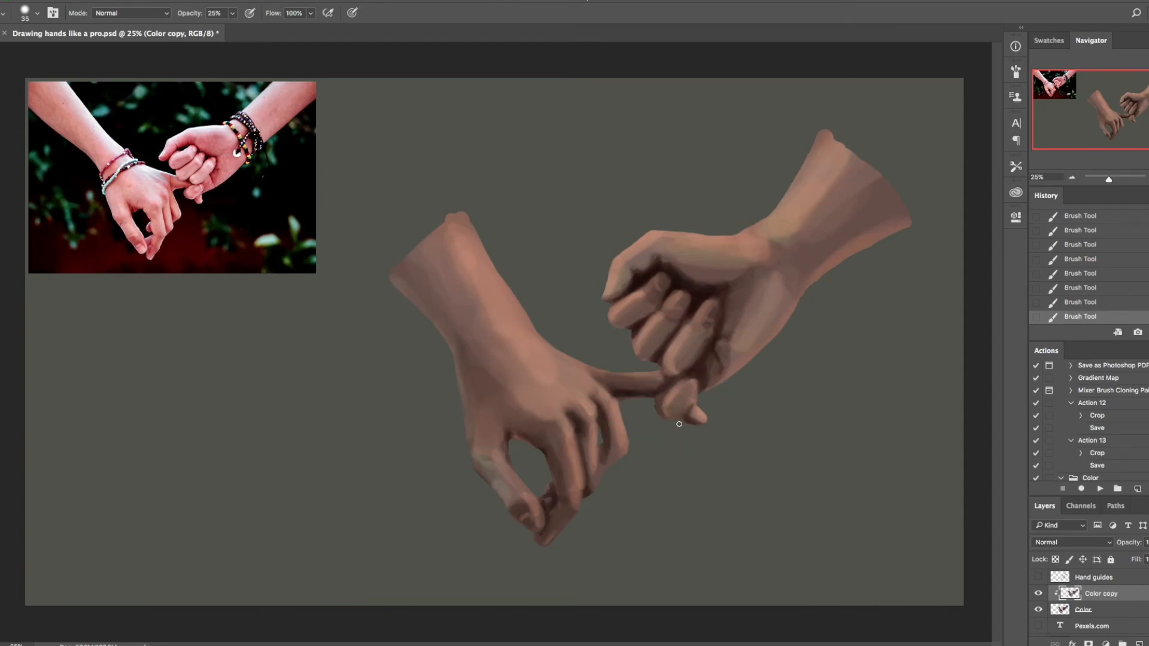
# Refine the light and shadow planes of the right hand's little finger with sampled tones and save the document
pyautogui.moveTo(694, 403)
pyautogui.mouseDown()
pyautogui.moveTo(673, 414)
pyautogui.moveTo(688, 383)
pyautogui.mouseUp()
pyautogui.keyDown('alt'); pyautogui.click(672, 392); pyautogui.keyUp('alt')
pyautogui.moveTo(675, 391)
pyautogui.mouseDown()
pyautogui.moveTo(689, 386)
pyautogui.moveTo(678, 391)
pyautogui.mouseUp()
pyautogui.keyDown('alt'); pyautogui.click(683, 394); pyautogui.keyUp('alt')
pyautogui.hotkey('ctrl', 's')
# Set the brush to Color Dodge mode at 5% opacity with a light peach foreground colour
pyautogui.click(110, 14)
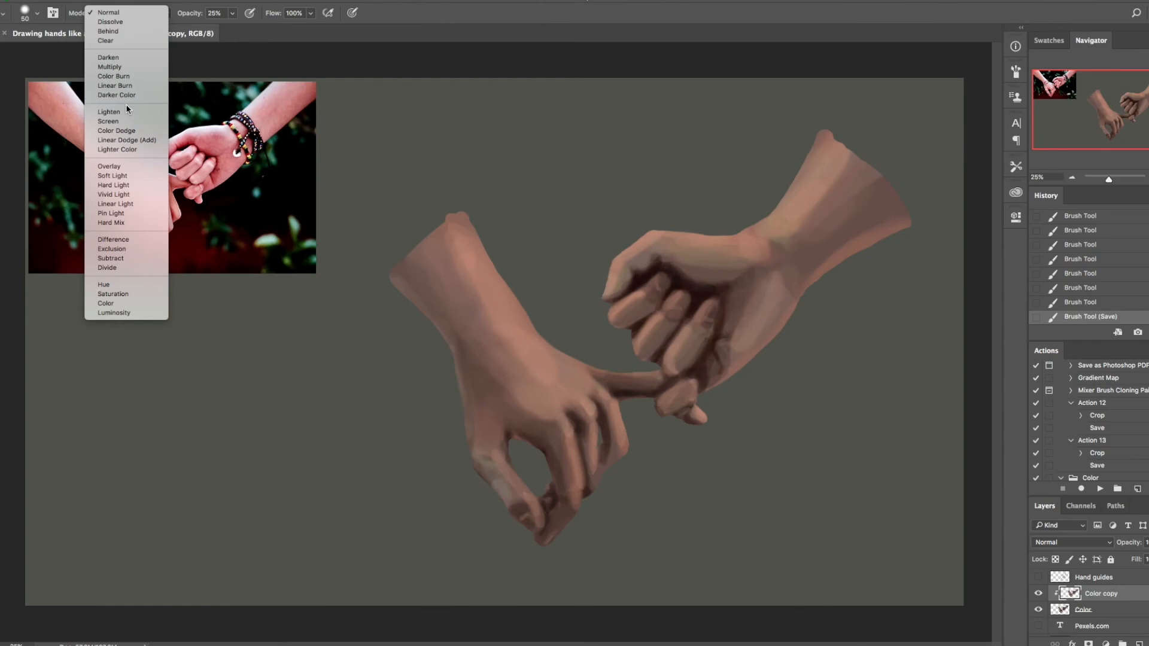
pyautogui.scroll(-1, 141, 121)
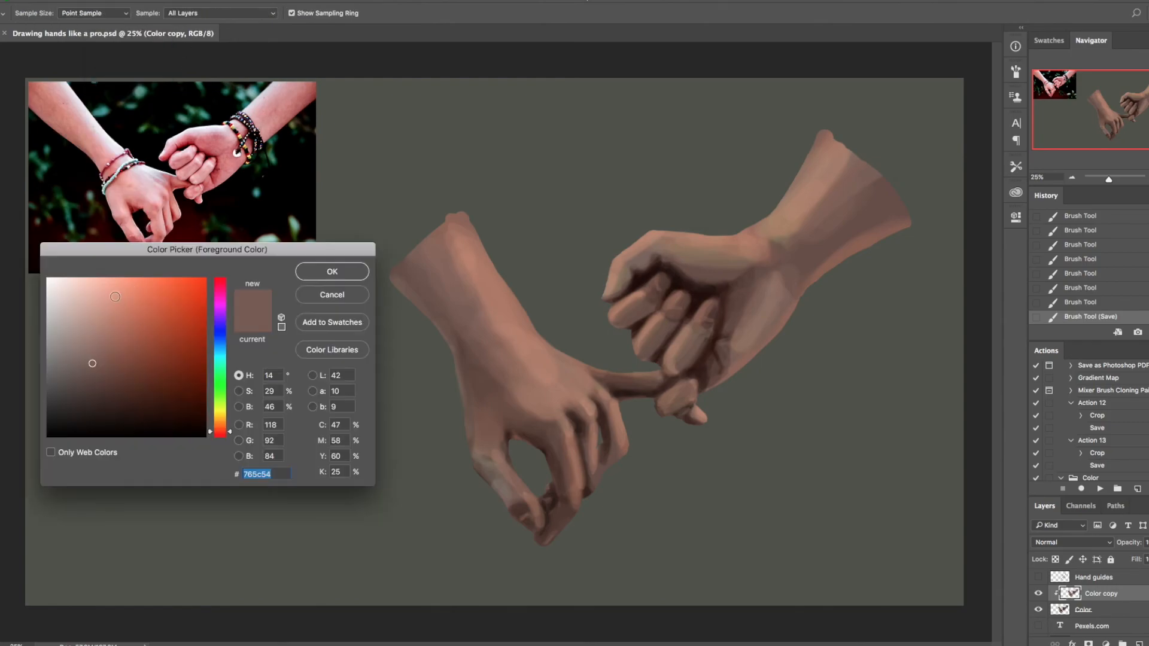
pyautogui.moveTo(90, 291); pyautogui.dragTo(103, 282)
pyautogui.click(333, 272)
pyautogui.click(233, 13)
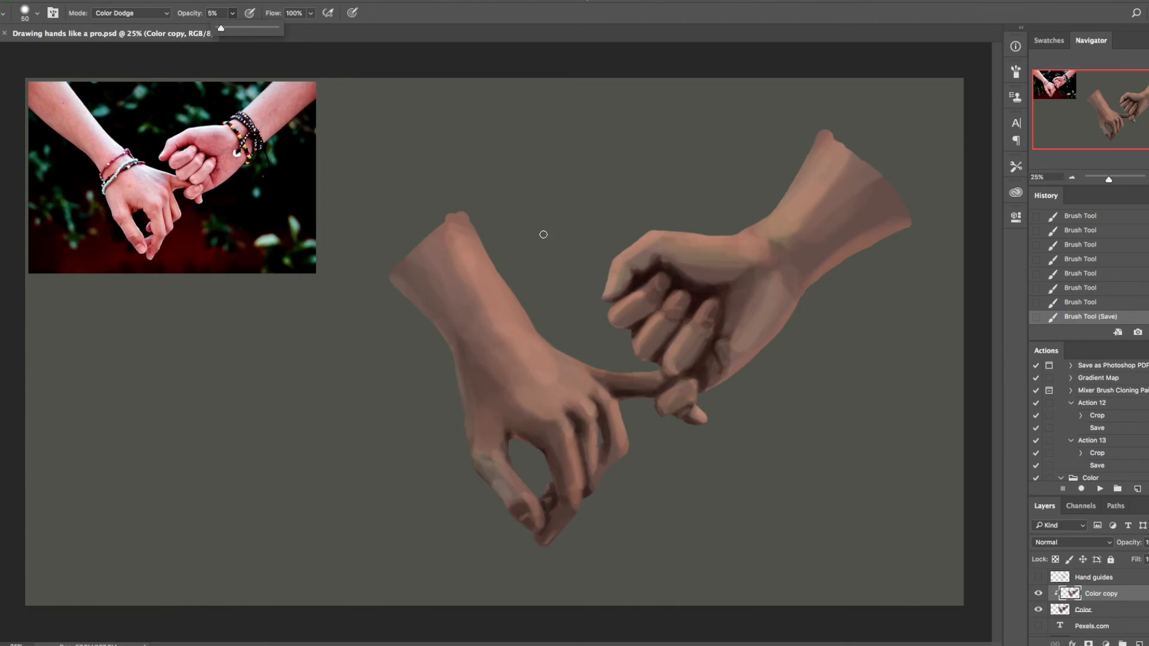
# Set the brush to 300 px with 0% hardness and add a soft glow along the right forearm
pyautogui.rightClick(700, 195)
pyautogui.moveTo(809, 254); pyautogui.dragTo(769, 254)
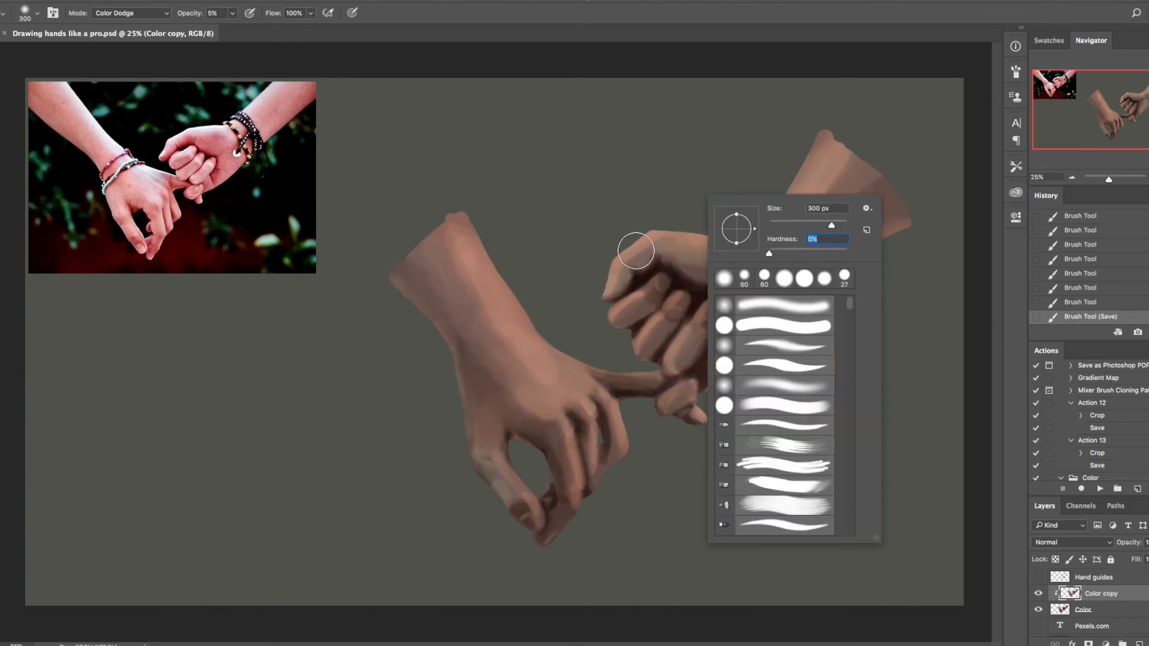
pyautogui.moveTo(837, 122)
pyautogui.mouseDown()
pyautogui.moveTo(778, 206)
pyautogui.moveTo(787, 201)
pyautogui.mouseUp()
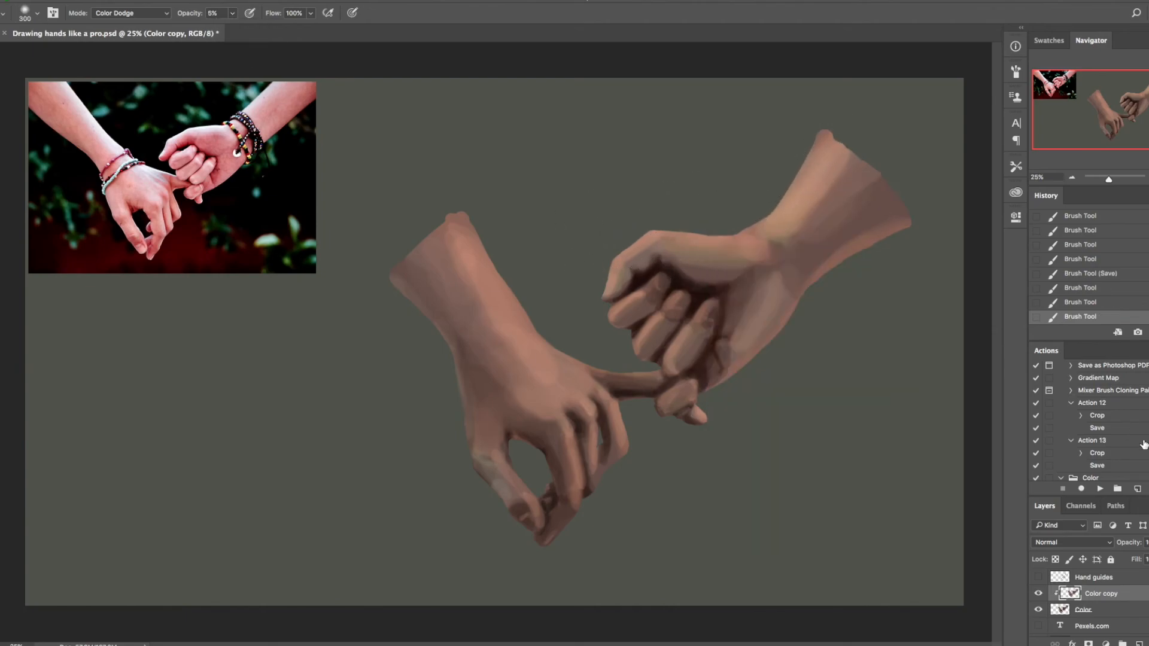
# Merge Color copy into the Color layer, duplicate the merged layer and clip the duplicate to Color
pyautogui.hotkey('ctrl', 'e')
pyautogui.rightClick(1092, 594)
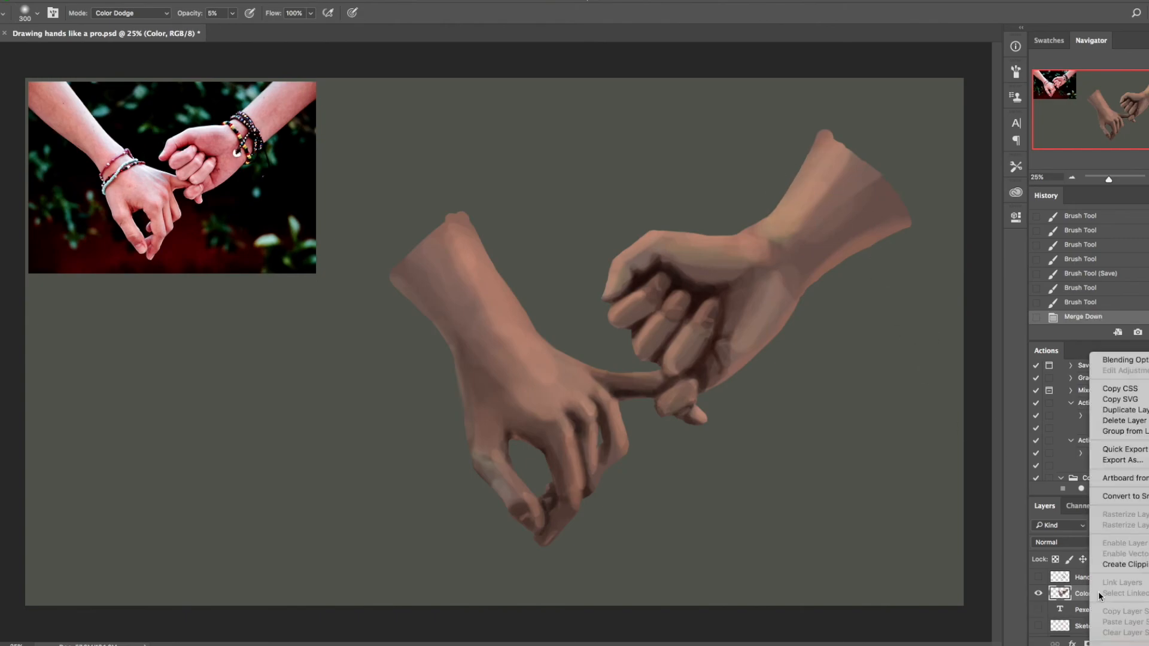
pyautogui.click(1136, 411)
pyautogui.rightClick(1113, 595)
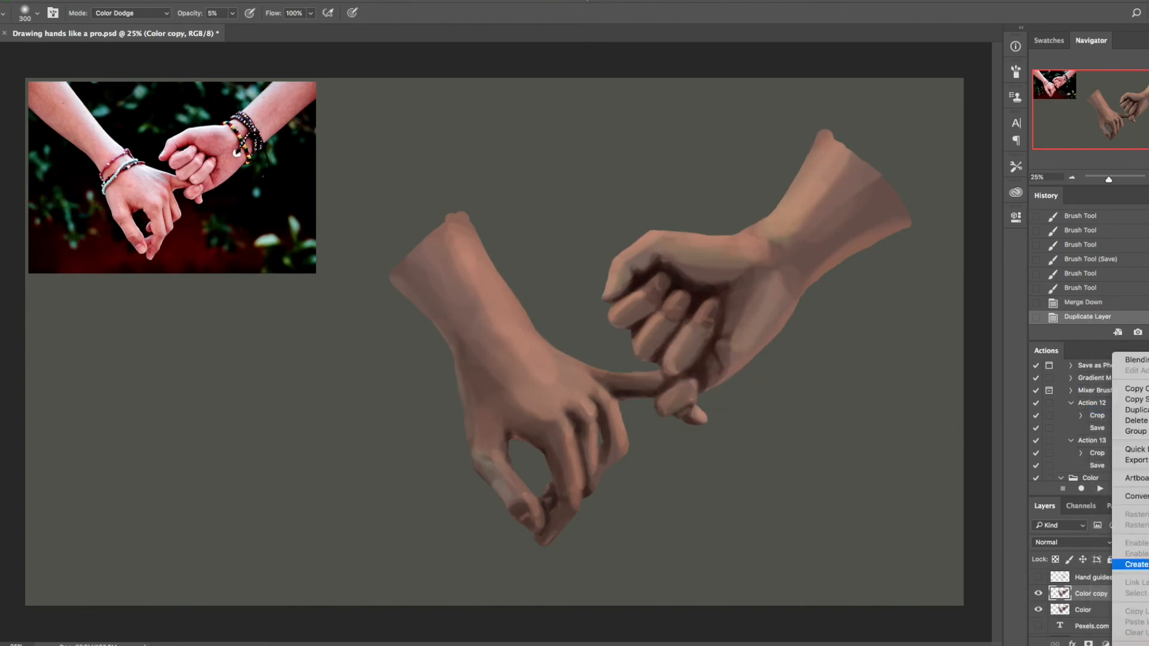
pyautogui.click(1136, 565)
# Raise the brush opacity to 10% and build Color Dodge highlights over the right hand's thumb, forearm, palm and fingers
pyautogui.moveTo(626, 243); pyautogui.dragTo(674, 241)
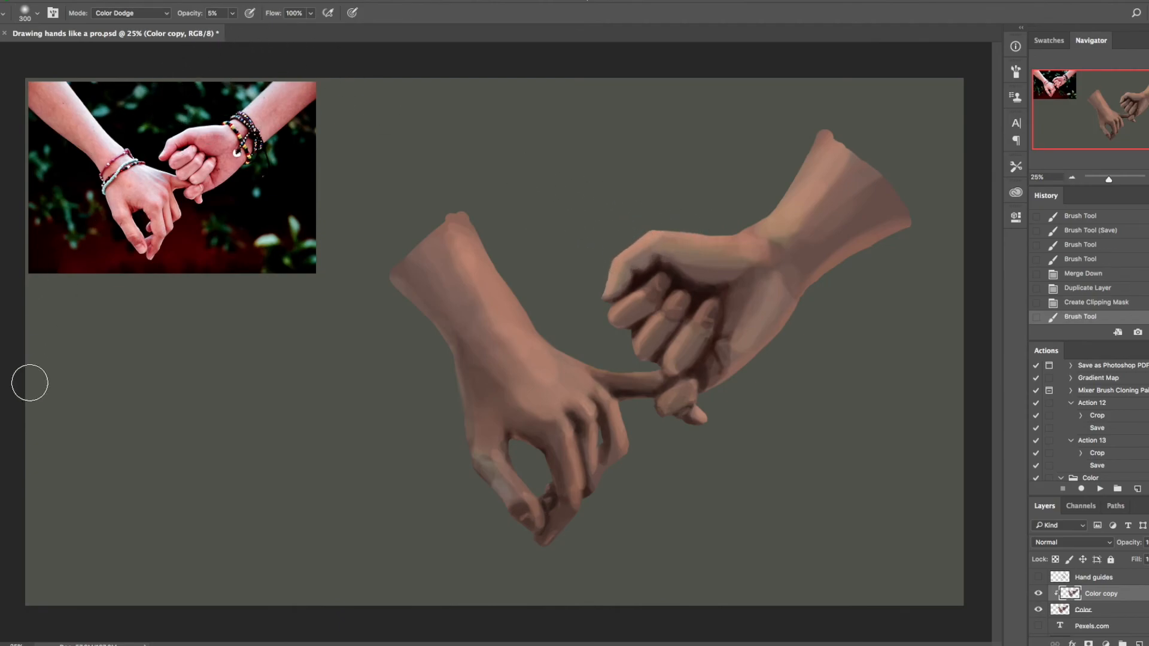
pyautogui.click(233, 14)
pyautogui.moveTo(235, 33); pyautogui.dragTo(234, 33)
pyautogui.moveTo(676, 242)
pyautogui.mouseDown()
pyautogui.moveTo(608, 255)
pyautogui.moveTo(785, 205)
pyautogui.moveTo(815, 137)
pyautogui.moveTo(813, 152)
pyautogui.moveTo(886, 124)
pyautogui.mouseUp()
pyautogui.moveTo(880, 260)
pyautogui.mouseDown()
pyautogui.moveTo(899, 224)
pyautogui.moveTo(744, 378)
pyautogui.mouseUp()
pyautogui.press('[')
pyautogui.moveTo(696, 333)
pyautogui.mouseDown()
pyautogui.moveTo(671, 364)
pyautogui.moveTo(661, 321)
pyautogui.moveTo(641, 347)
pyautogui.moveTo(659, 318)
pyautogui.moveTo(643, 358)
pyautogui.moveTo(625, 305)
pyautogui.mouseUp()
pyautogui.moveTo(687, 267)
pyautogui.mouseDown()
pyautogui.moveTo(629, 275)
pyautogui.moveTo(662, 257)
pyautogui.moveTo(733, 259)
pyautogui.mouseUp()
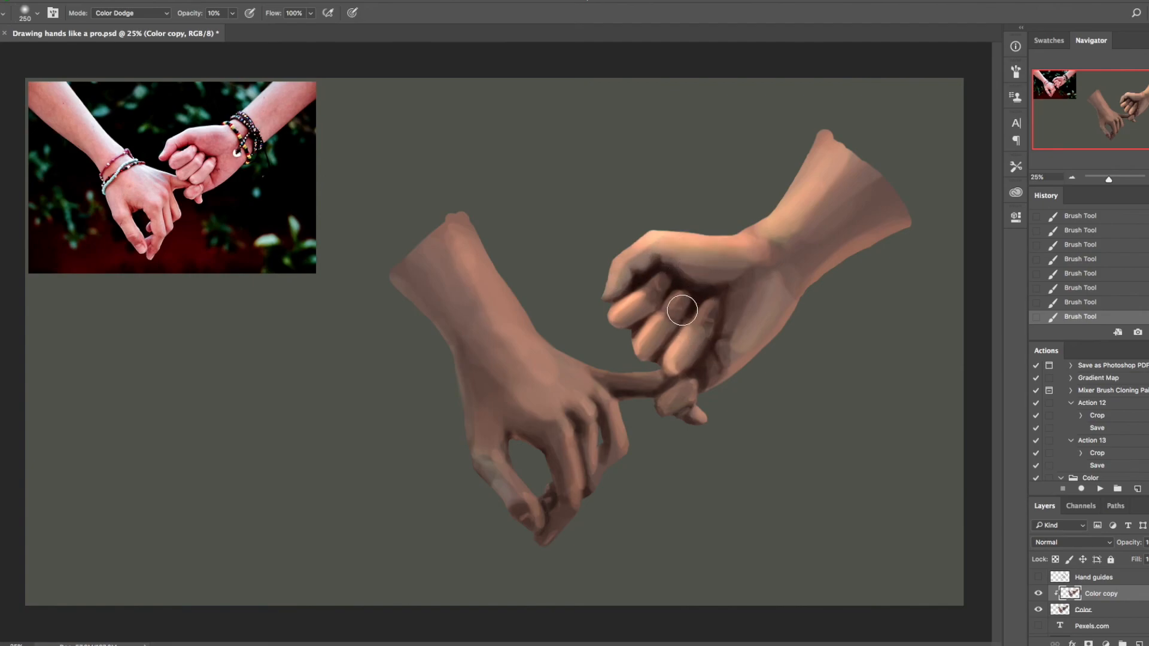
# Add Color Dodge highlights to the left forearm, hand and thumb, and strengthen the right hand's upper edge
pyautogui.moveTo(447, 223)
pyautogui.mouseDown()
pyautogui.moveTo(536, 330)
pyautogui.moveTo(446, 213)
pyautogui.moveTo(494, 278)
pyautogui.moveTo(511, 290)
pyautogui.moveTo(455, 209)
pyautogui.moveTo(619, 390)
pyautogui.moveTo(543, 335)
pyautogui.moveTo(641, 378)
pyautogui.moveTo(599, 365)
pyautogui.moveTo(631, 460)
pyautogui.moveTo(622, 420)
pyautogui.moveTo(591, 421)
pyautogui.moveTo(593, 448)
pyautogui.moveTo(593, 430)
pyautogui.moveTo(553, 496)
pyautogui.moveTo(507, 472)
pyautogui.moveTo(525, 505)
pyautogui.mouseUp()
pyautogui.moveTo(498, 456)
pyautogui.mouseDown()
pyautogui.moveTo(485, 449)
pyautogui.moveTo(501, 453)
pyautogui.moveTo(492, 458)
pyautogui.moveTo(522, 397)
pyautogui.moveTo(575, 388)
pyautogui.moveTo(536, 359)
pyautogui.moveTo(604, 383)
pyautogui.moveTo(521, 343)
pyautogui.moveTo(564, 385)
pyautogui.mouseUp()
pyautogui.moveTo(657, 238)
pyautogui.mouseDown()
pyautogui.moveTo(635, 242)
pyautogui.moveTo(747, 233)
pyautogui.moveTo(835, 120)
pyautogui.mouseUp()
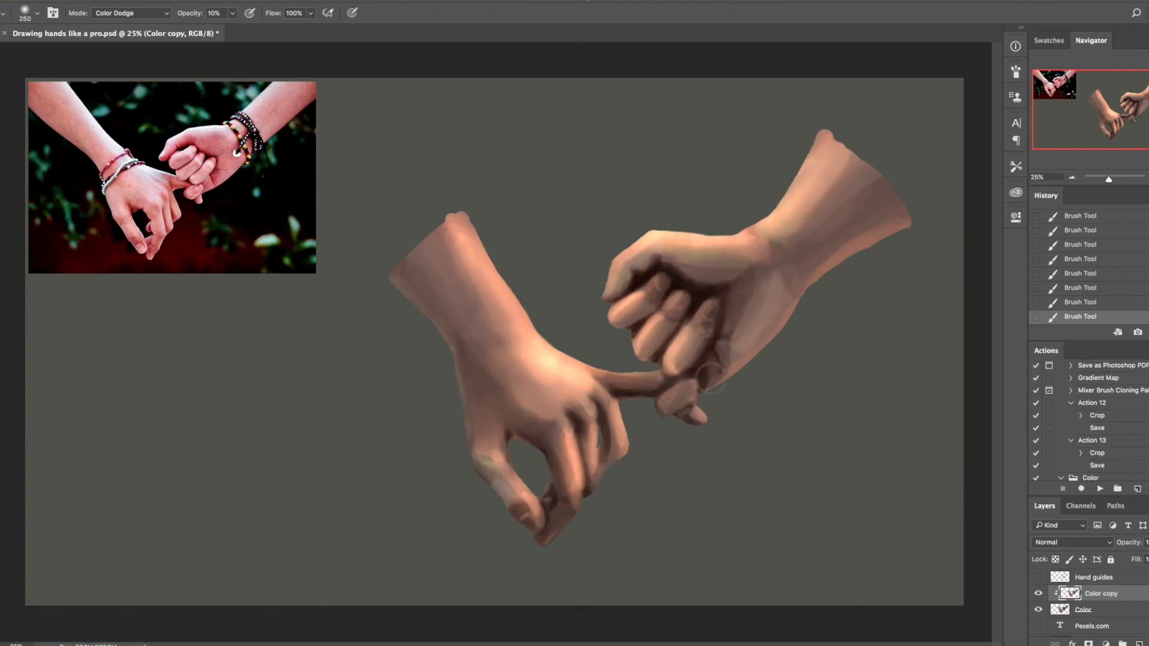
# Switch the brush to Overlay mode and choose the pink foreground colour ff9090
pyautogui.click(148, 8)
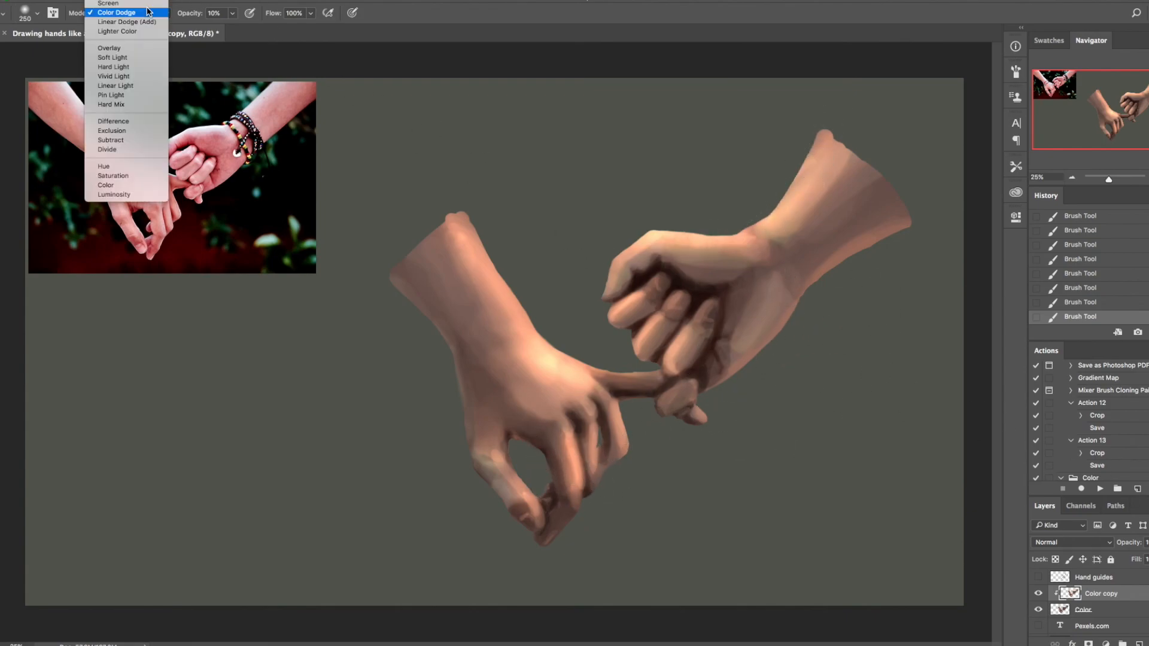
pyautogui.click(132, 49)
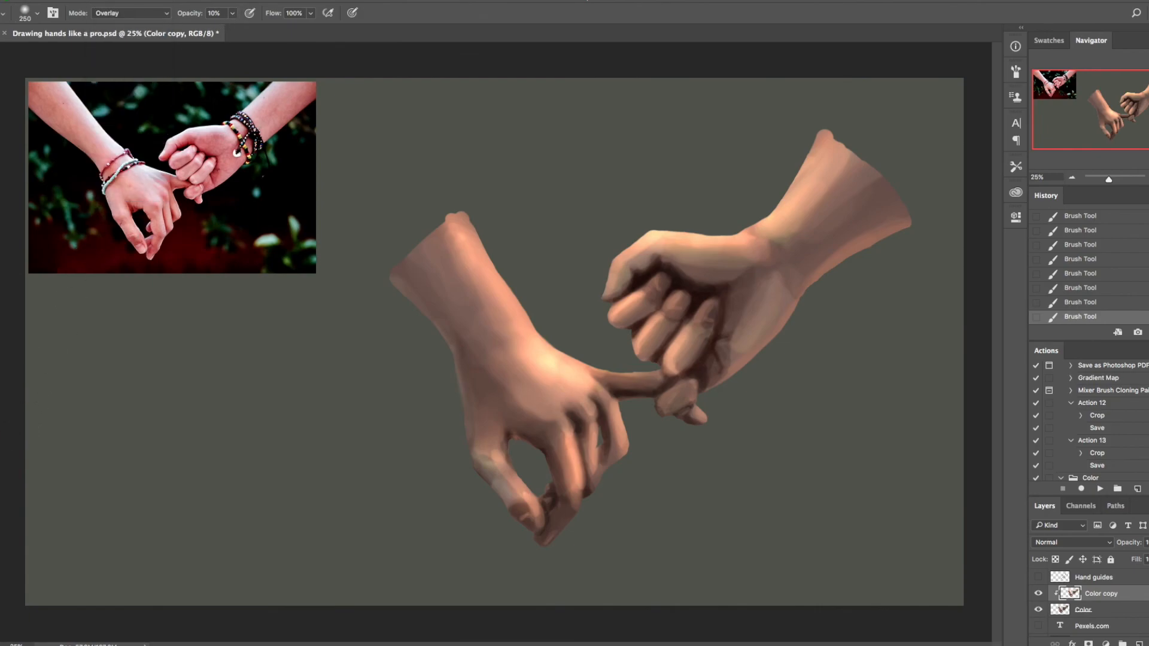
pyautogui.click(2, 427)
pyautogui.moveTo(112, 279); pyautogui.dragTo(116, 269)
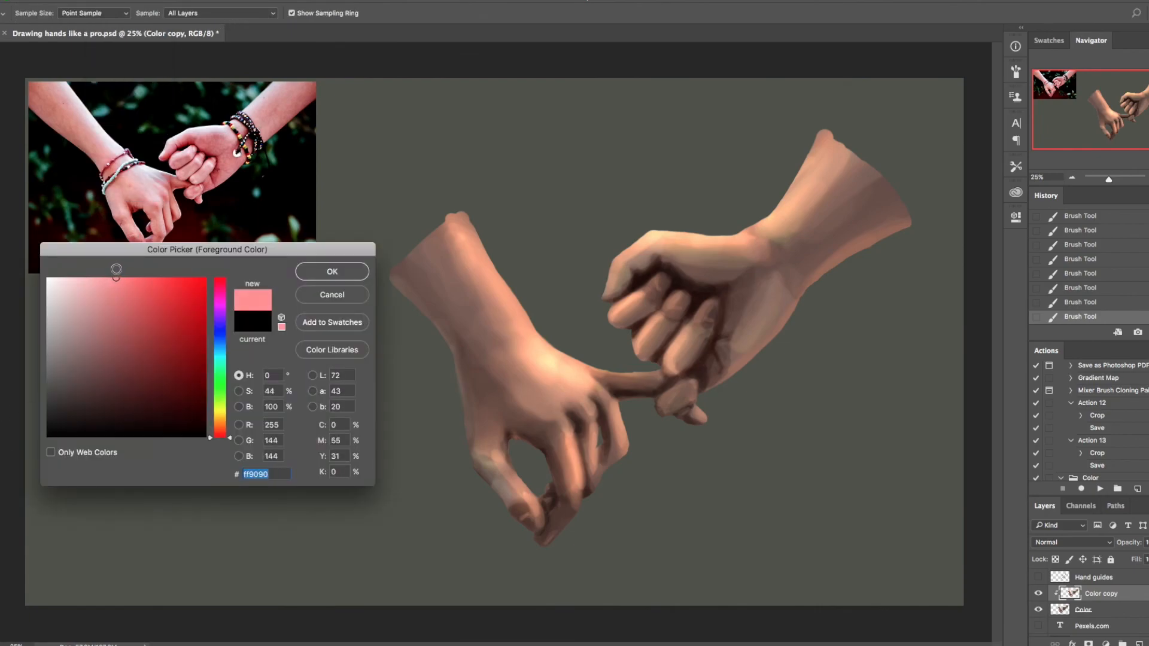
pyautogui.click(332, 272)
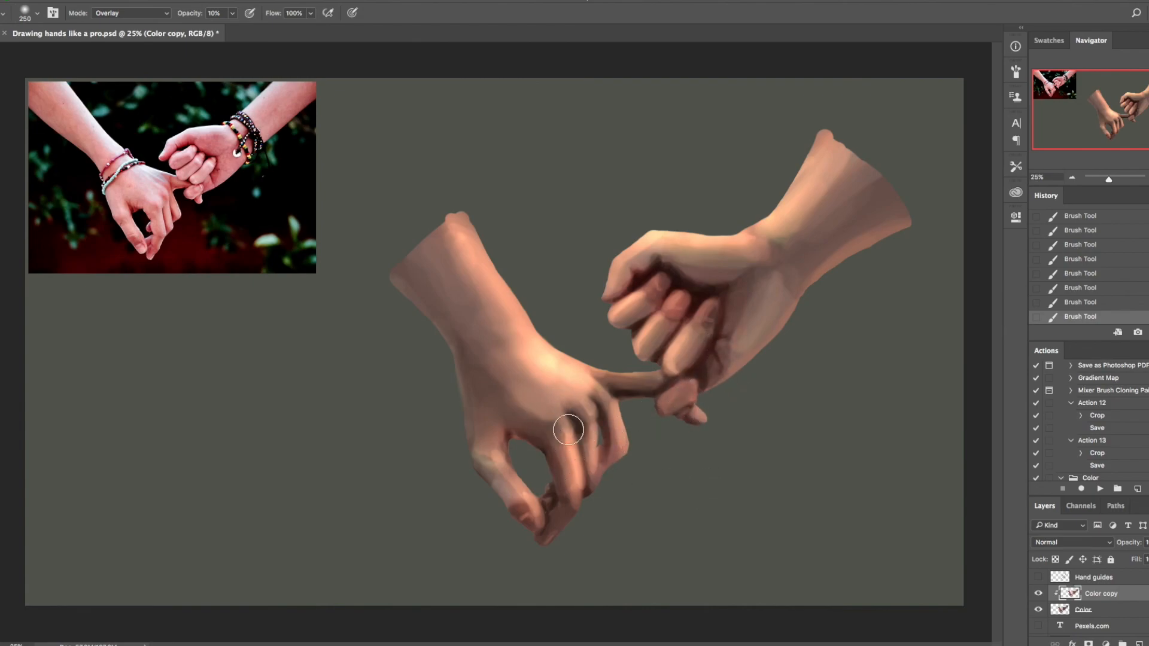
# Enlarge the brush to 500 px and save the document
pyautogui.press(']')
pyautogui.press(']')
pyautogui.press(']')
pyautogui.hotkey('ctrl', 's')
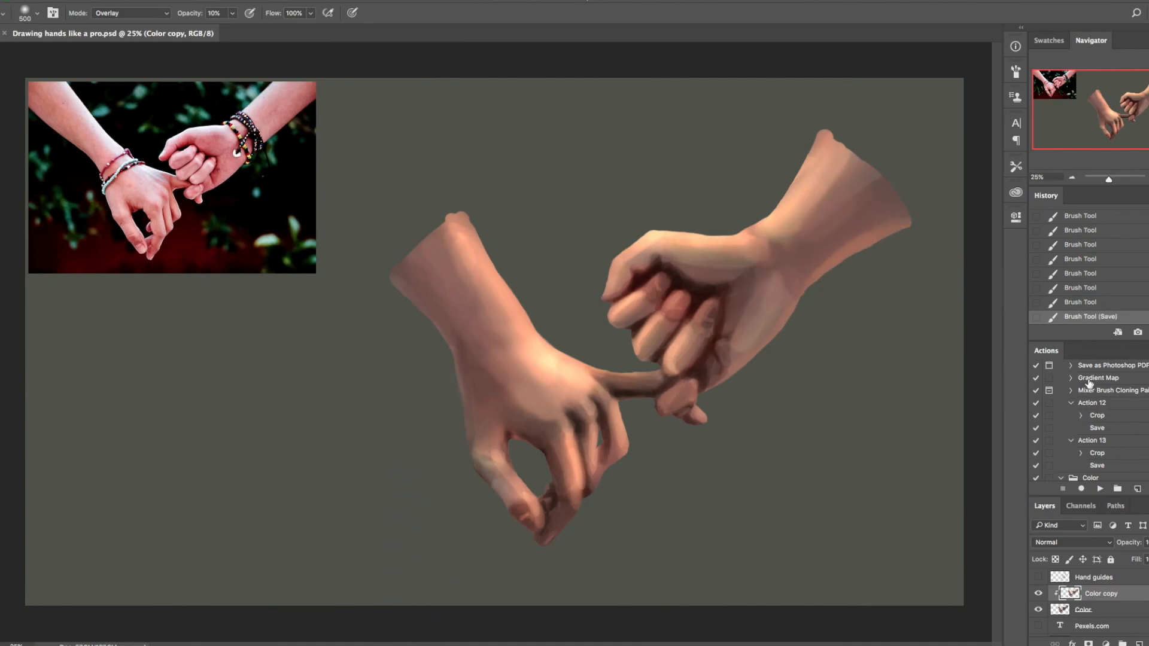